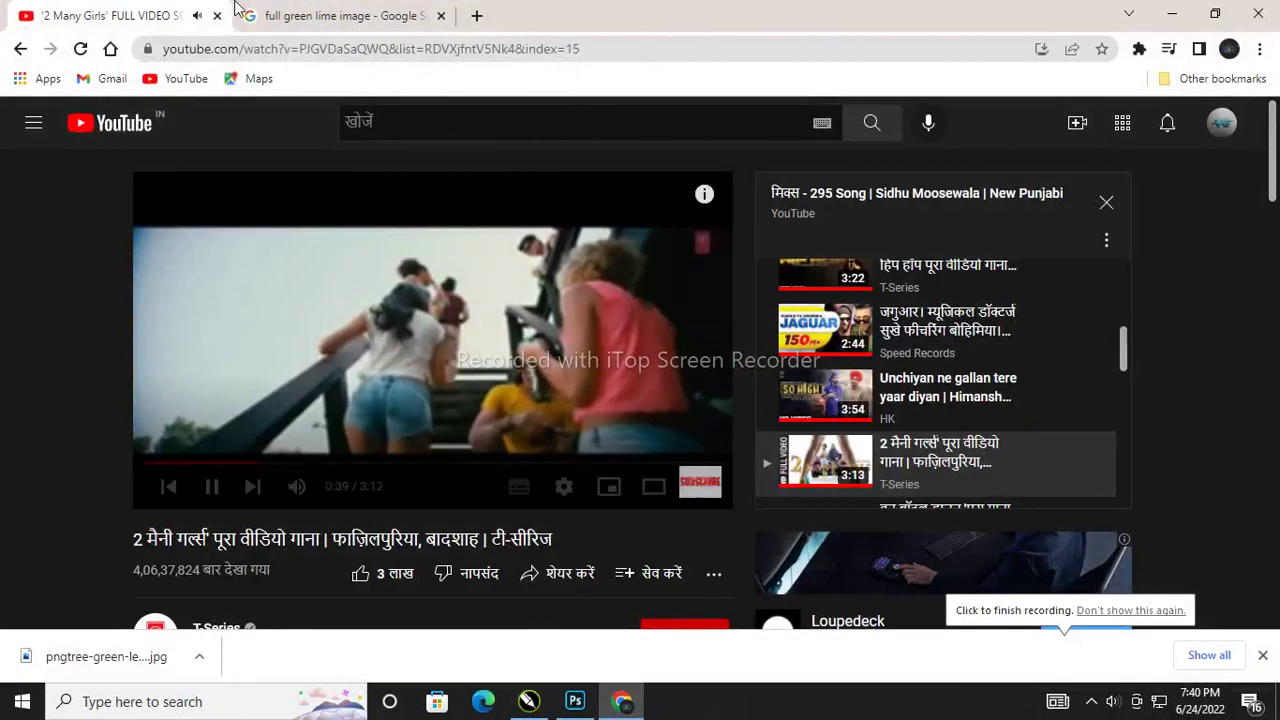
Step: Minimize Chrome so the blank CorelDRAW page is visible
click(1170, 14)
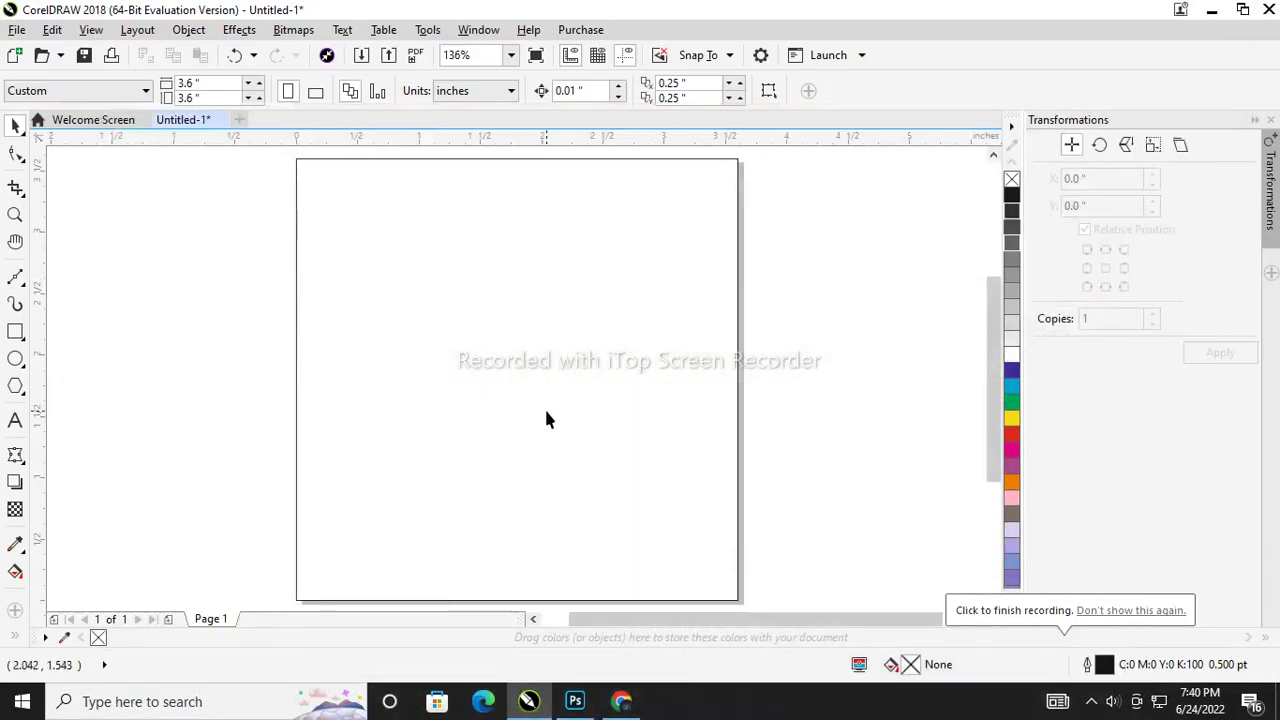
Step: Import the pngtree lime PNG and resize it to about 3.066 inches, centred on the page
key(ctrl+i)
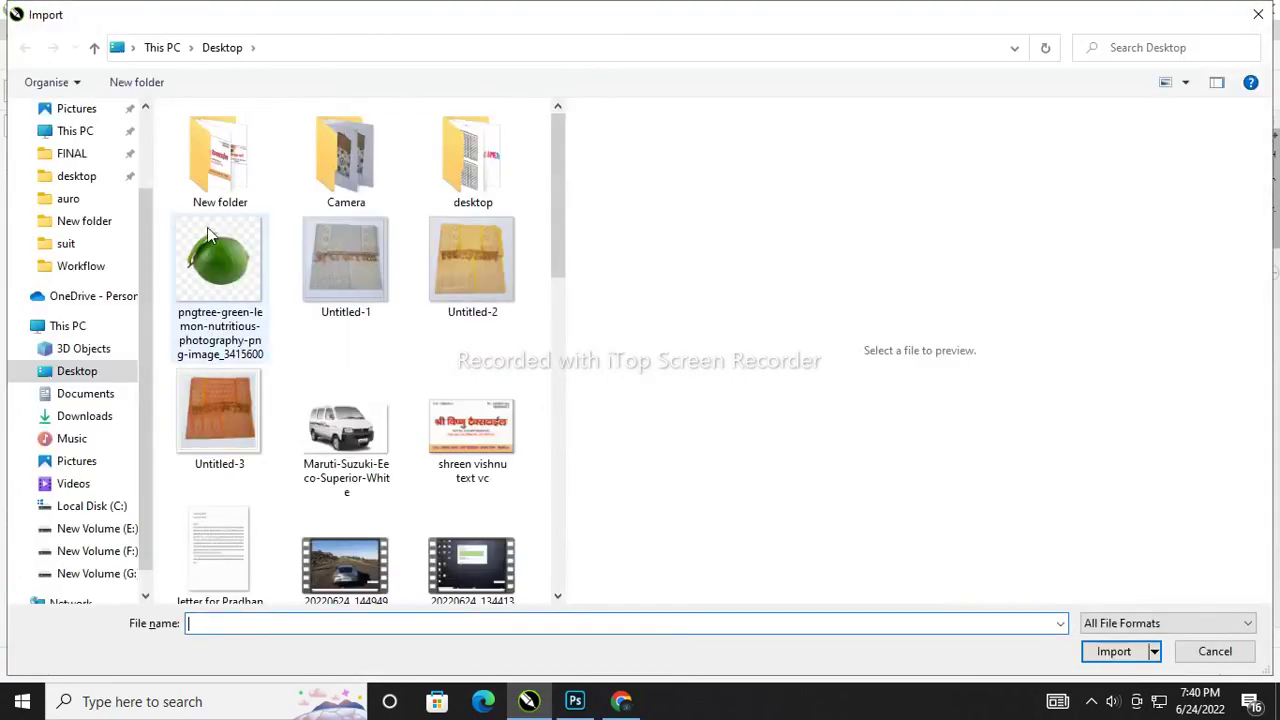
click(208, 235)
click(1113, 651)
click(368, 200)
text(3)
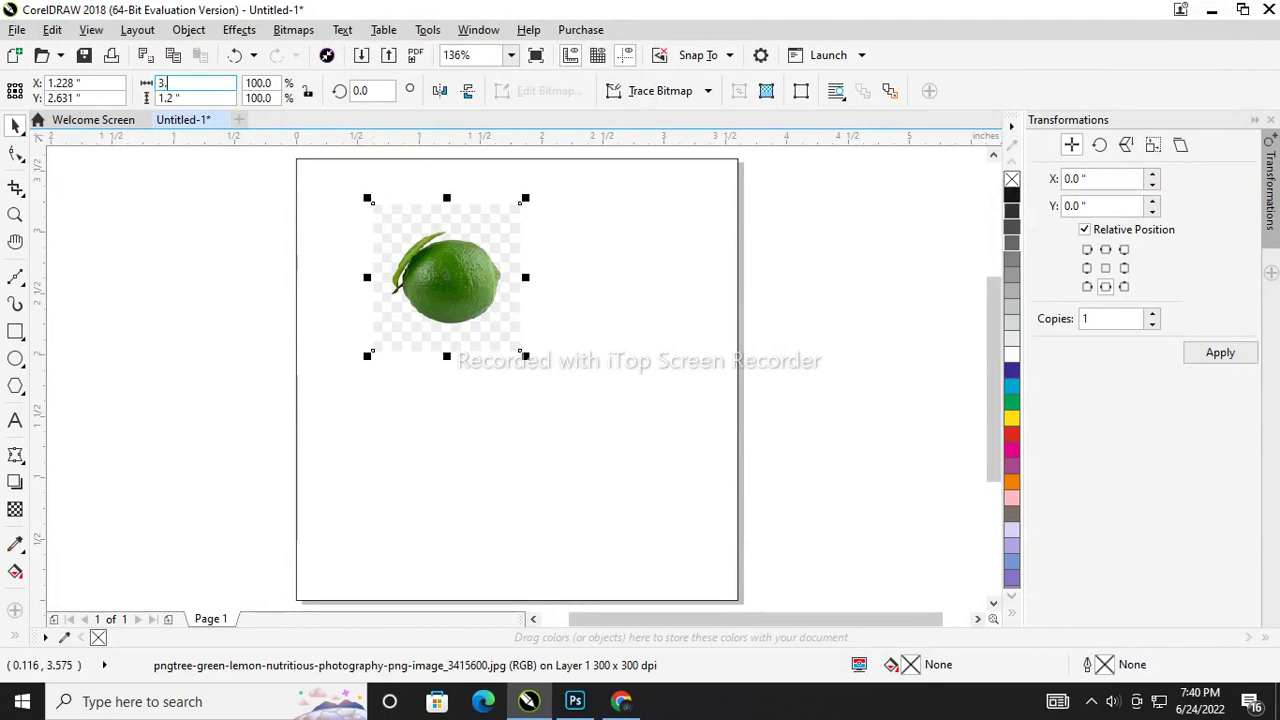
text(.6)
key(Return)
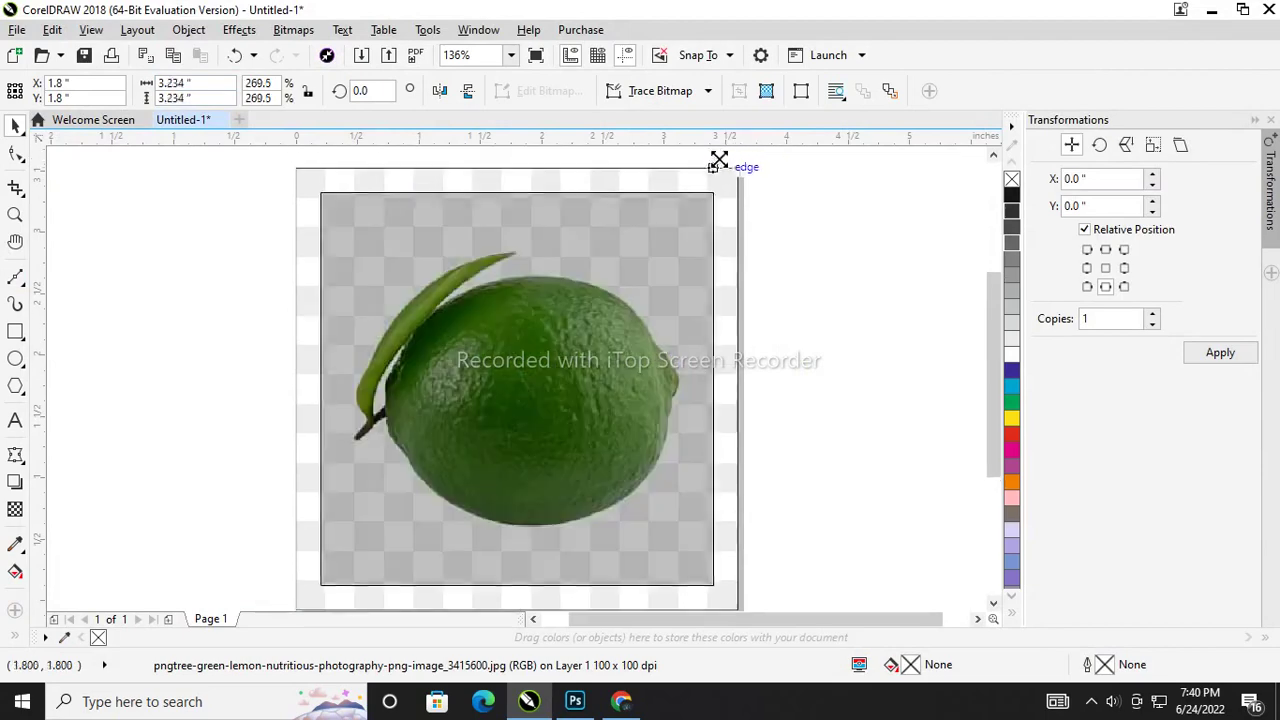
drag(743, 147, 711, 166)
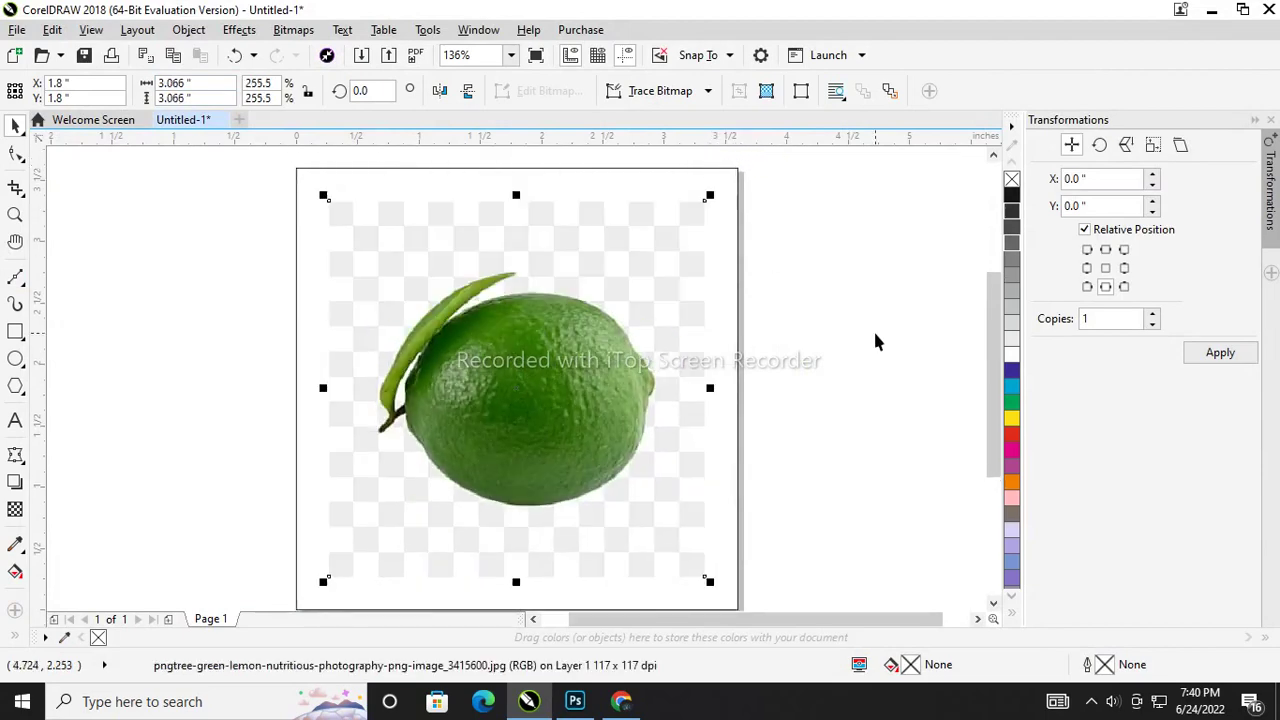
click(15, 153)
Step: Crop the empty margins off the top and bottom of the lime photo
drag(292, 172, 786, 326)
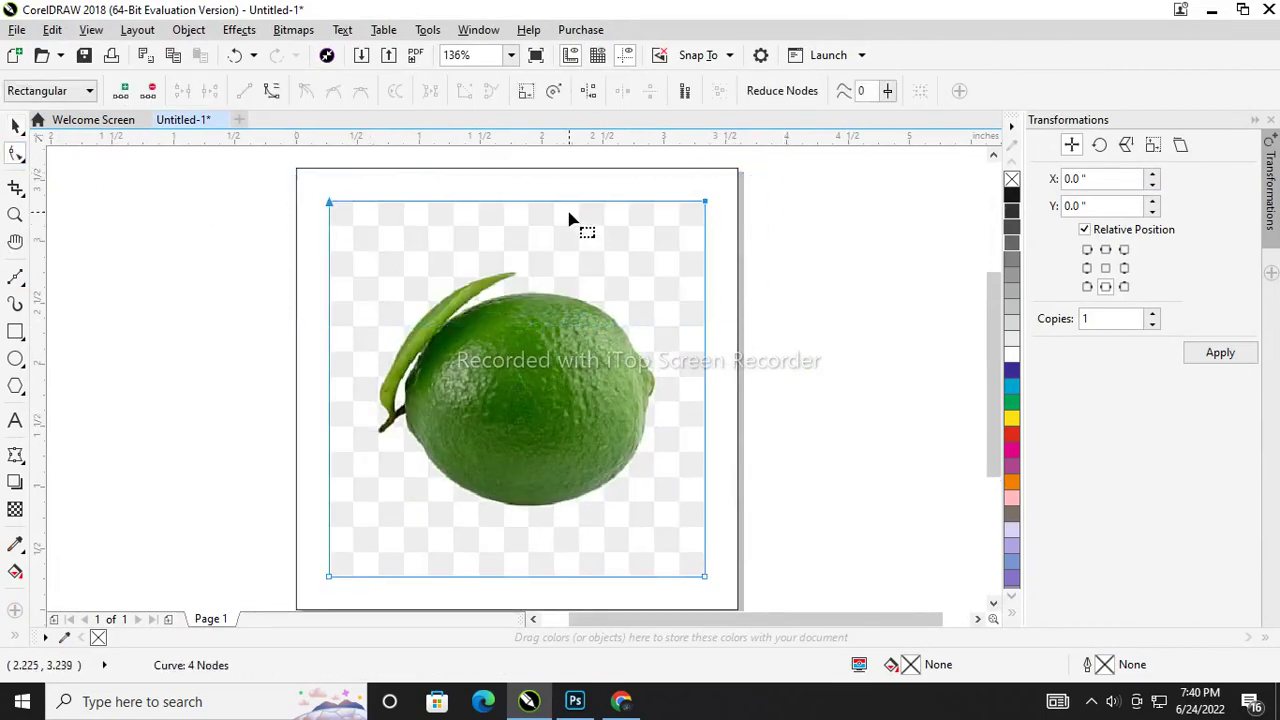
drag(560, 210, 553, 282)
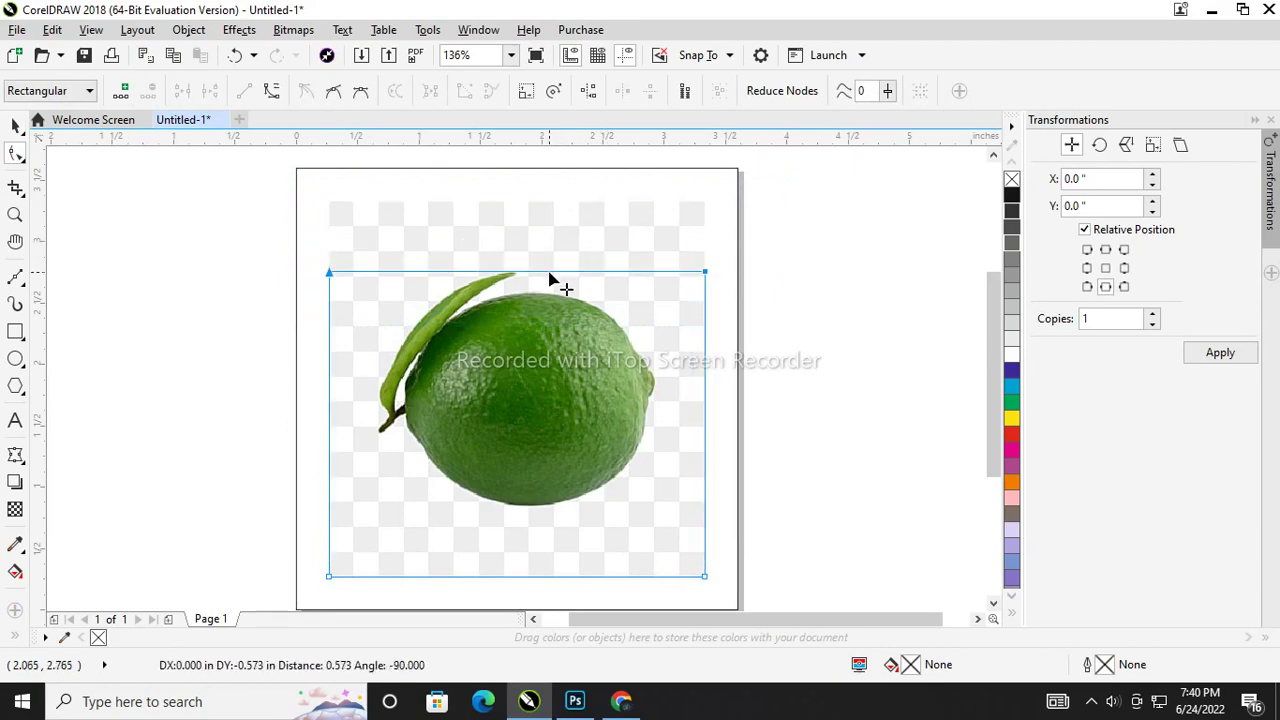
drag(551, 280, 551, 278)
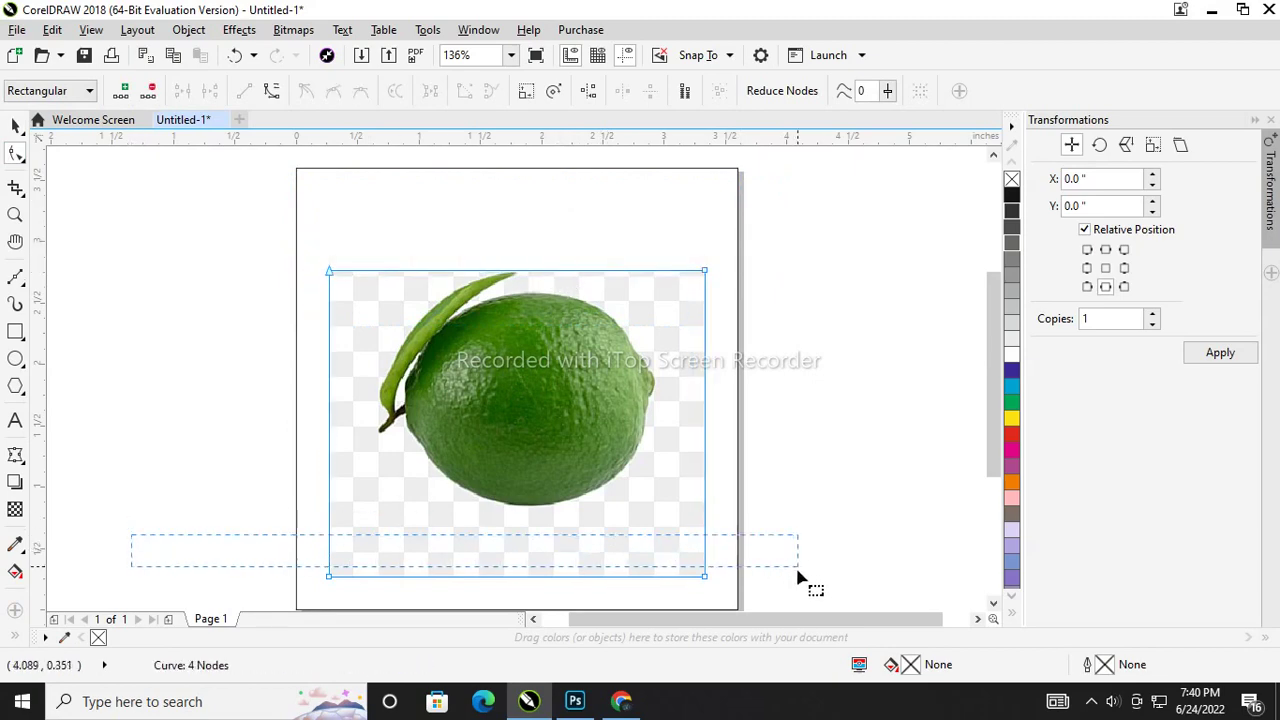
drag(807, 580, 807, 580)
drag(592, 583, 596, 522)
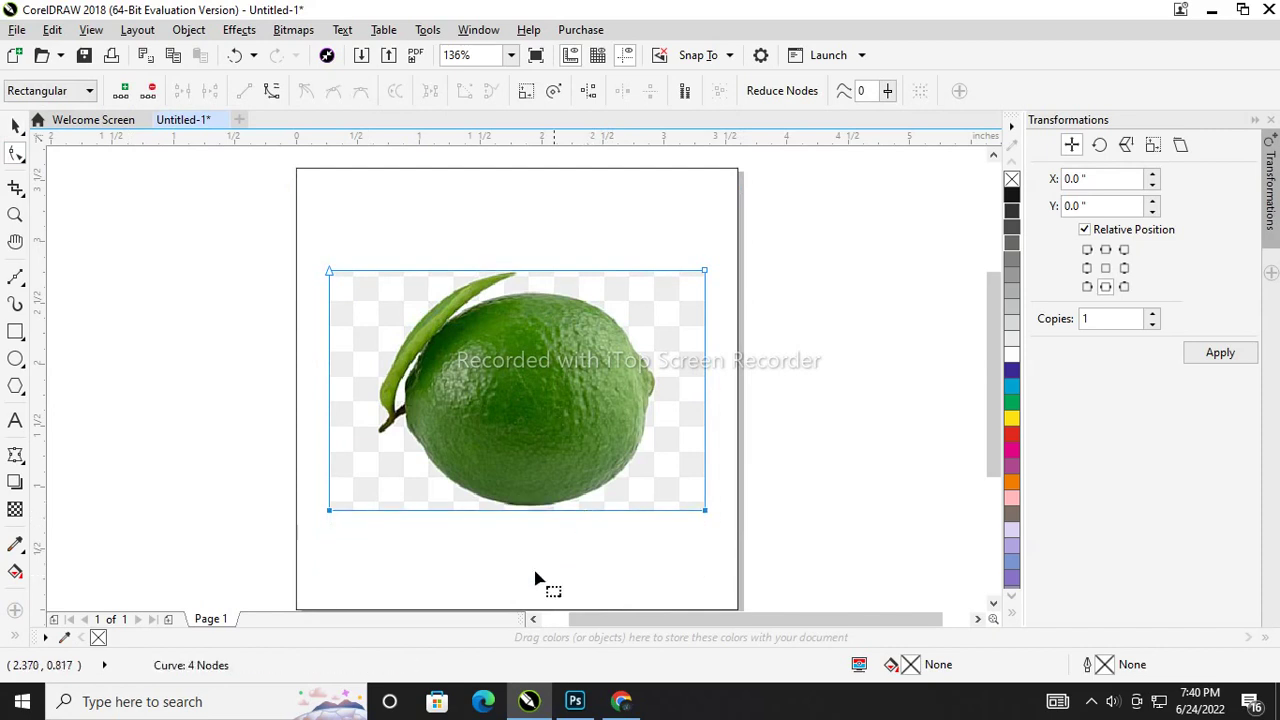
Step: Crop the empty margins off the left and right sides of the lime photo
drag(307, 265, 366, 551)
drag(330, 364, 374, 364)
drag(622, 220, 737, 557)
drag(707, 413, 655, 411)
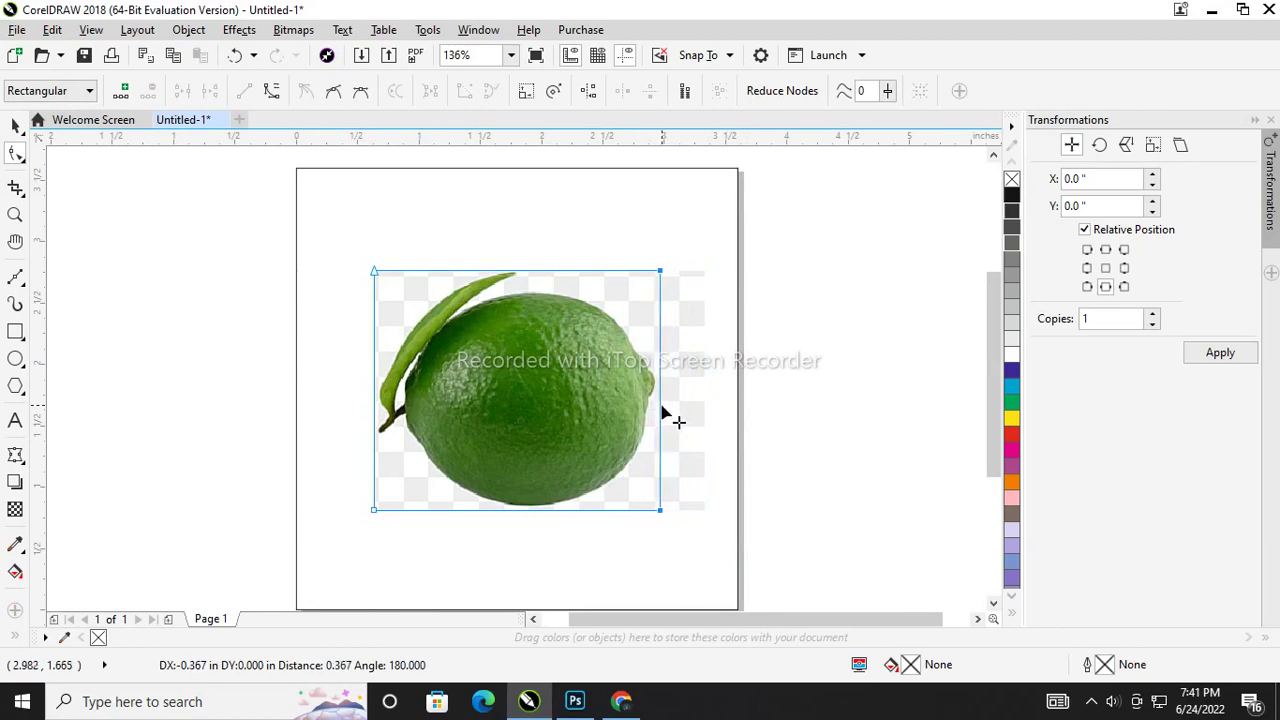
drag(655, 411, 661, 411)
Step: Enlarge the cropped photo to about 3.112 by 2.612 inches, restoring it after an accidental delete
key(super)
key(Escape)
key(space)
drag(668, 514, 712, 556)
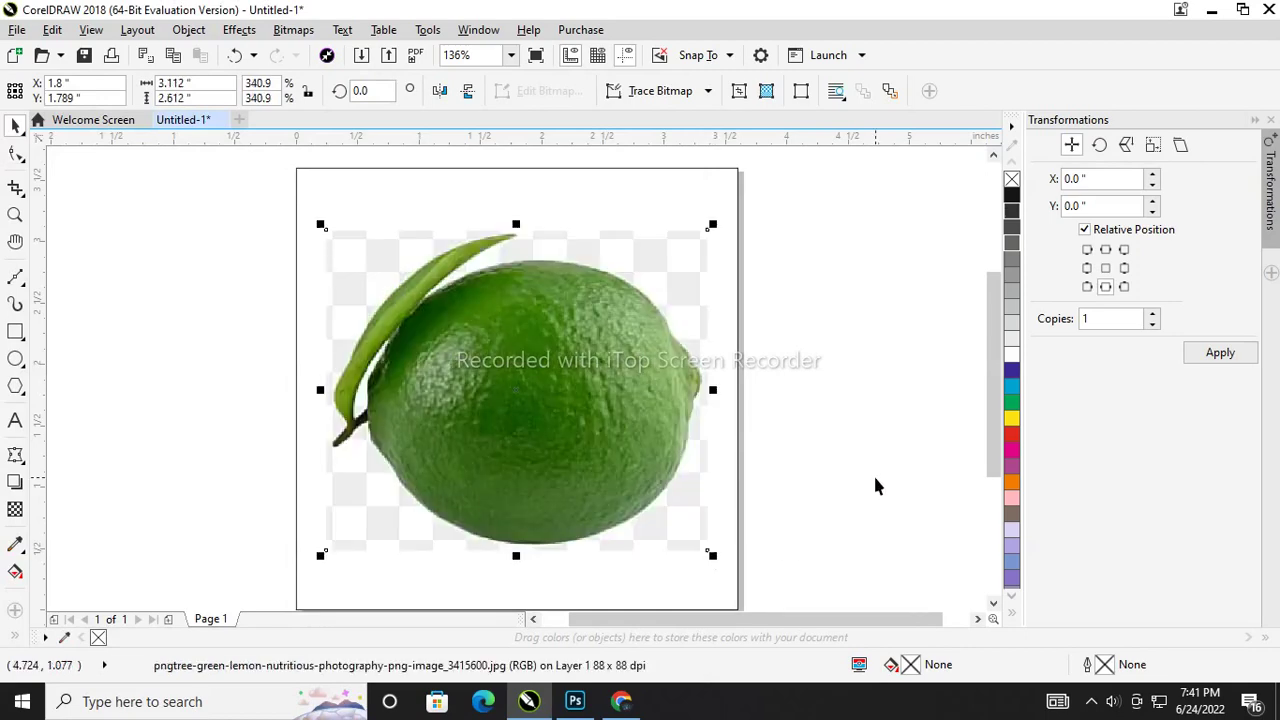
key(Delete)
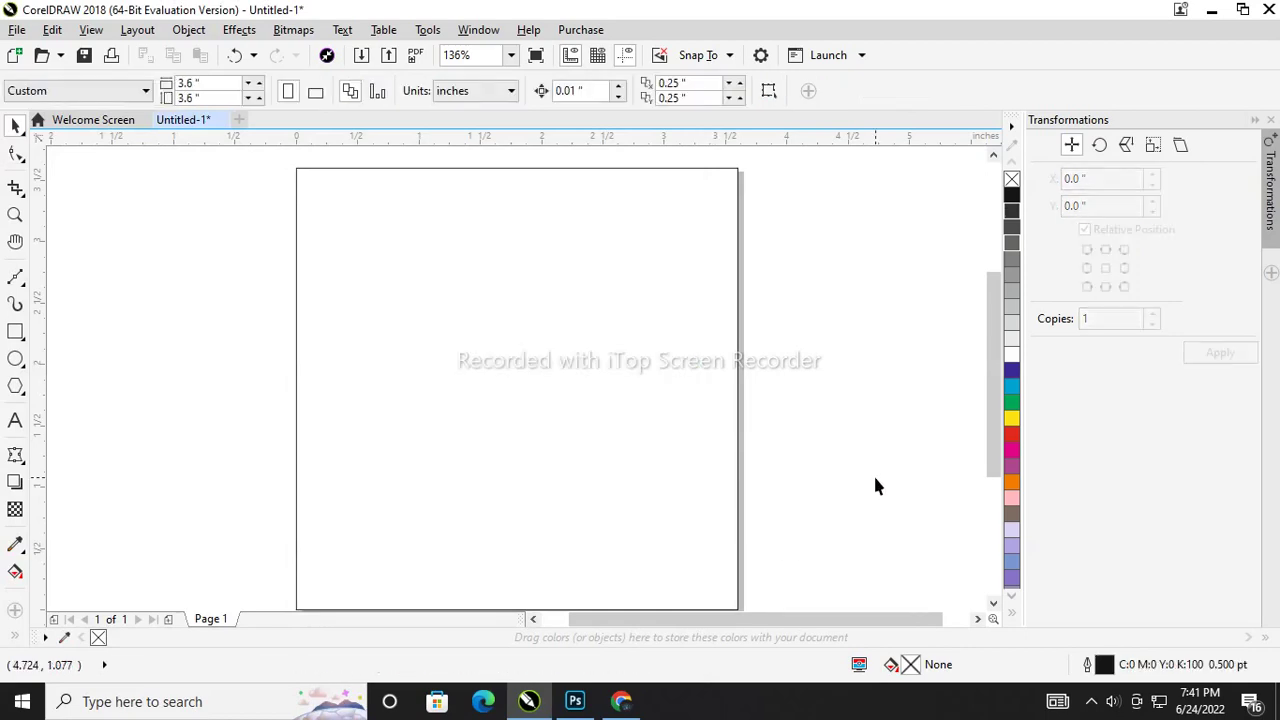
key(ctrl+z)
key(Escape)
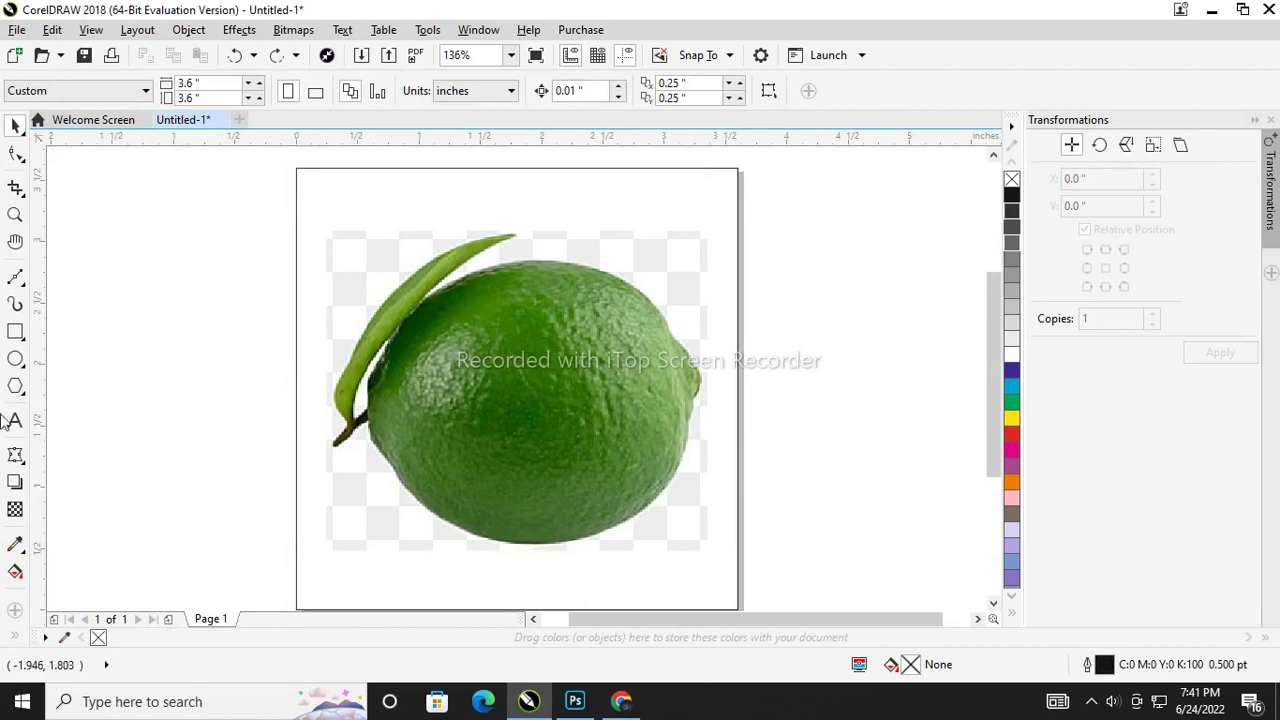
Step: Add the text LIME beside the page and make it bold Arial
click(155, 340)
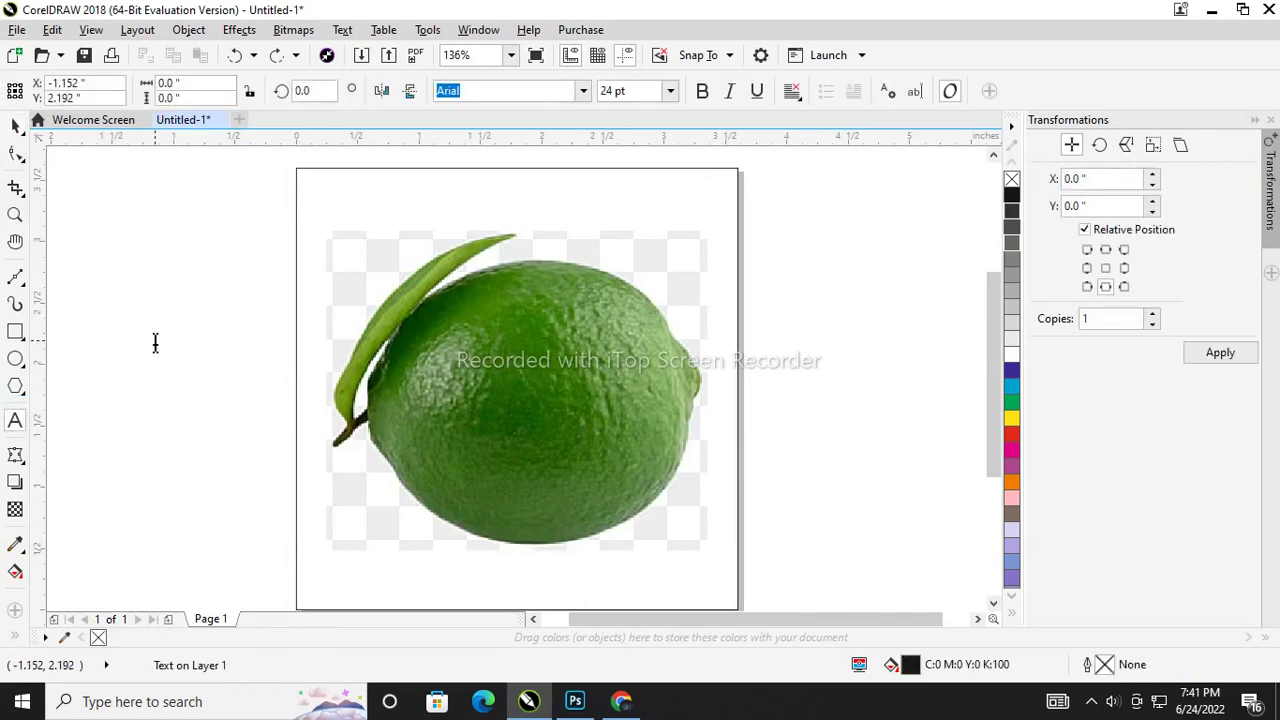
text(LIME)
key(ctrl+space)
click(703, 91)
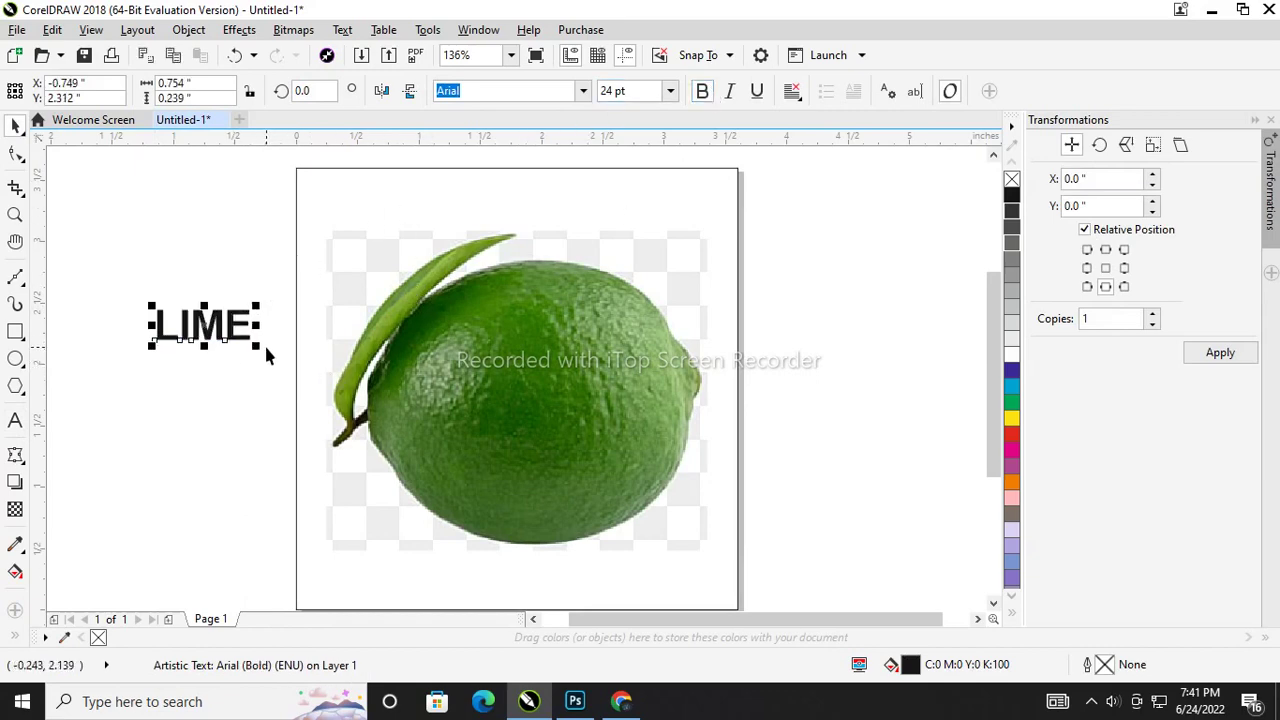
Step: Scale the LIME text to about 85 pt and place it across the lime photo
drag(259, 346, 605, 543)
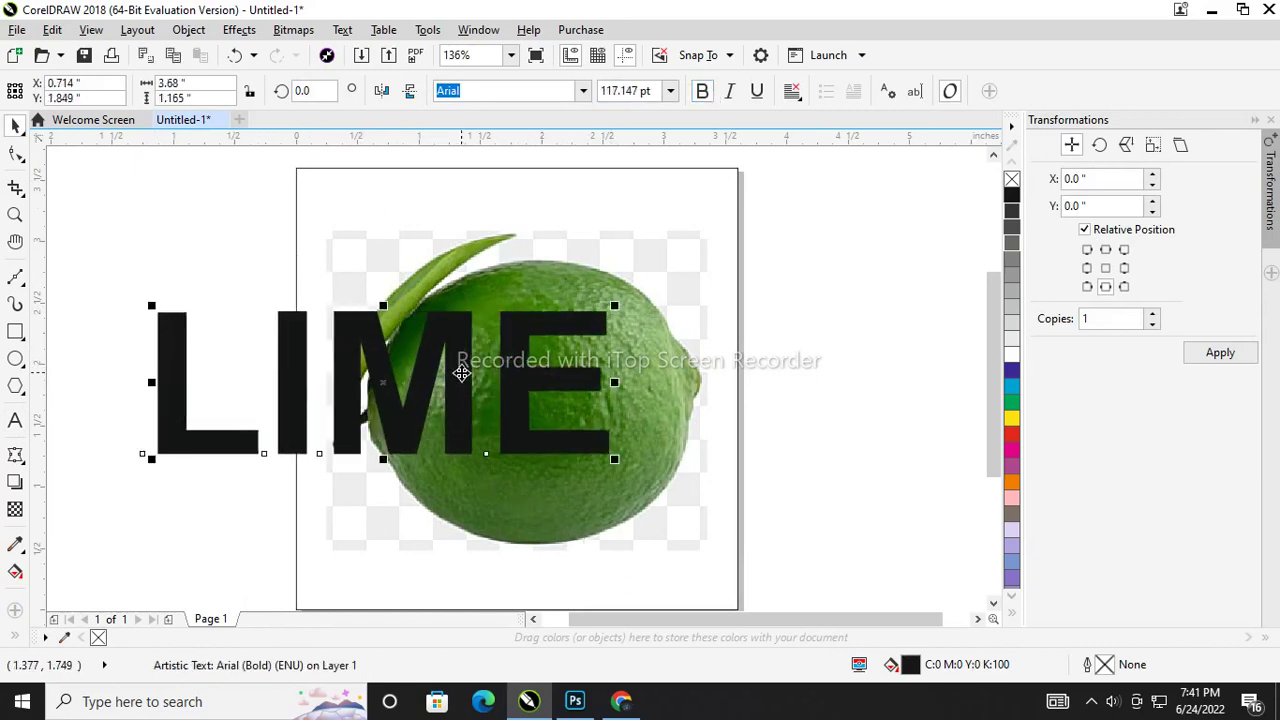
drag(463, 368, 679, 389)
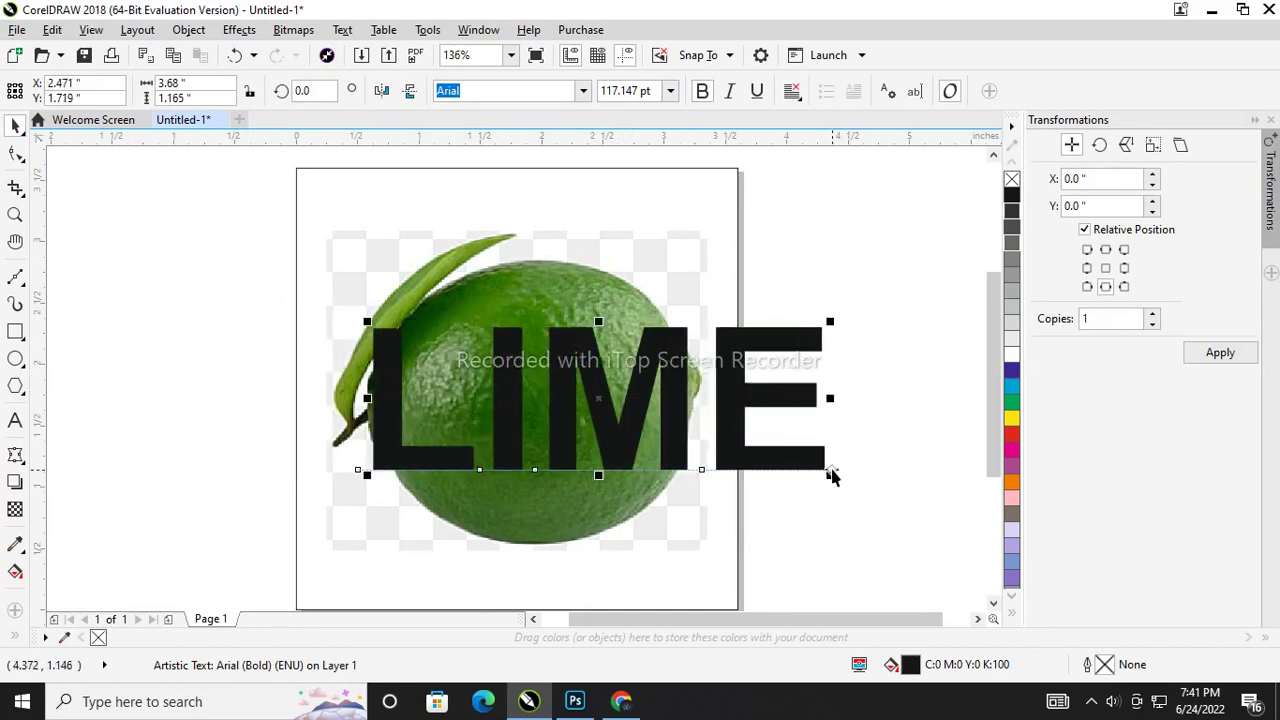
drag(831, 476, 703, 468)
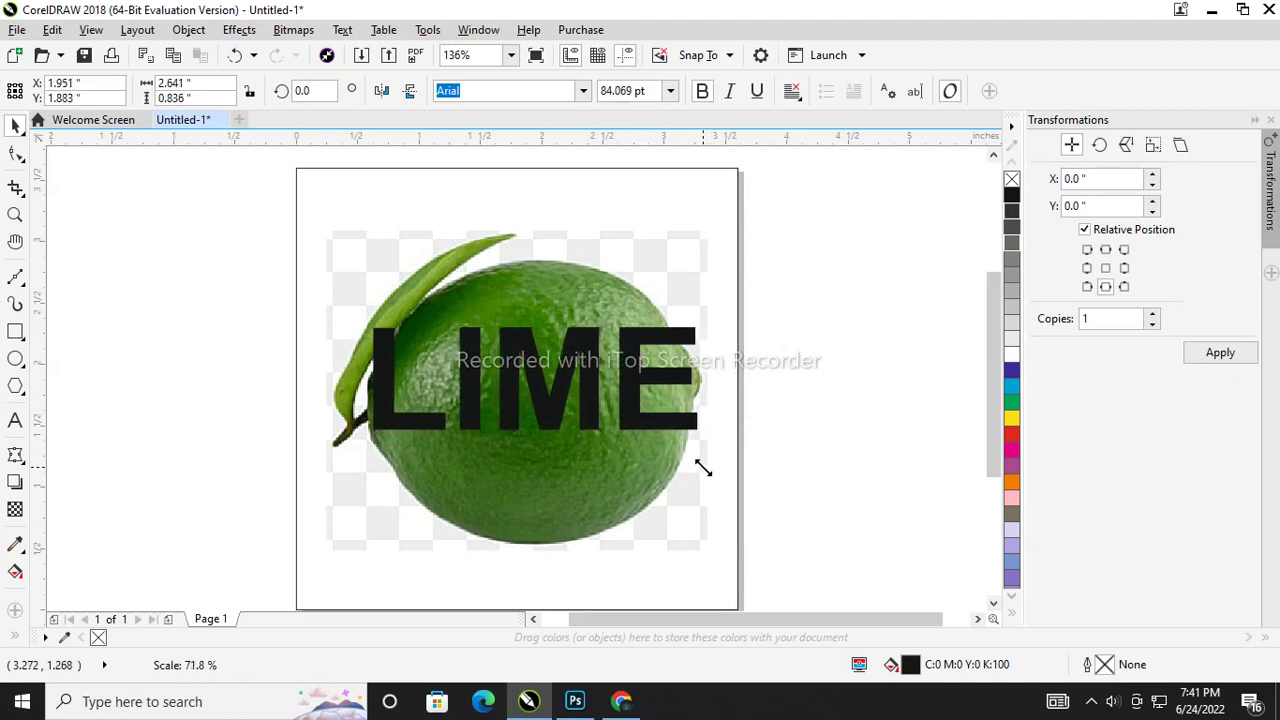
drag(703, 468, 707, 465)
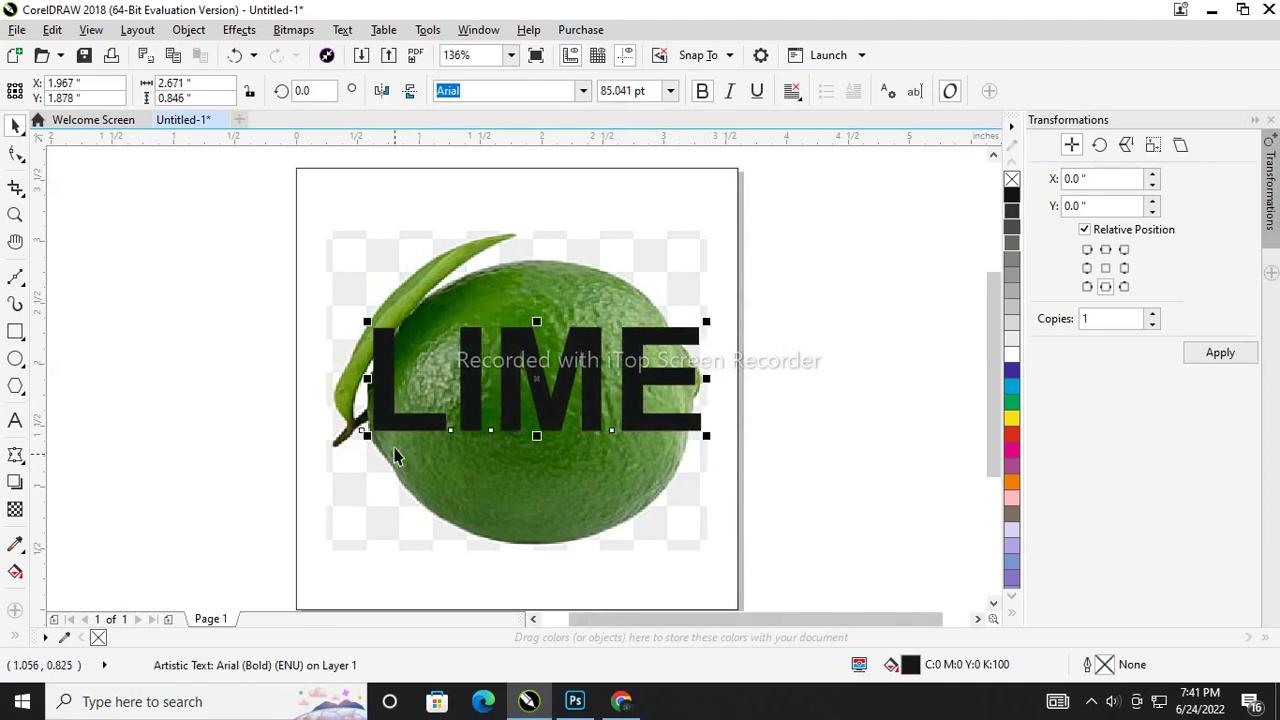
scroll(384, 360, up, 2)
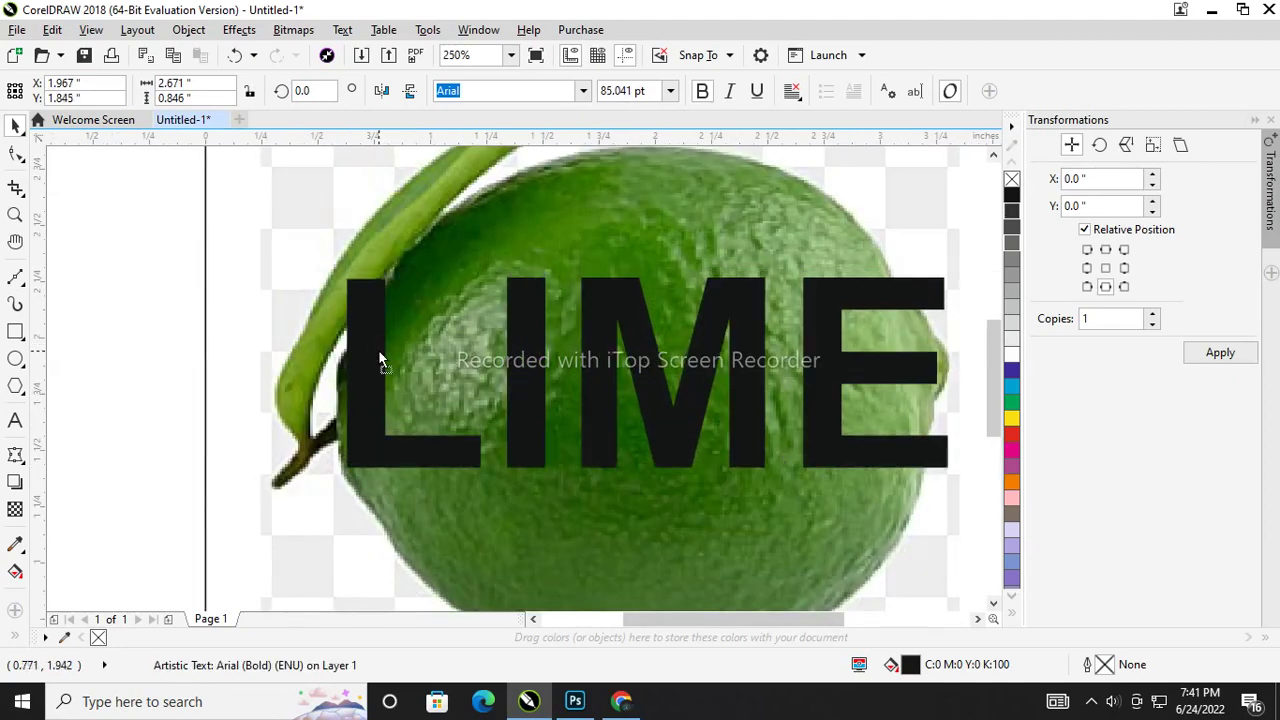
scroll(389, 443, down, 2)
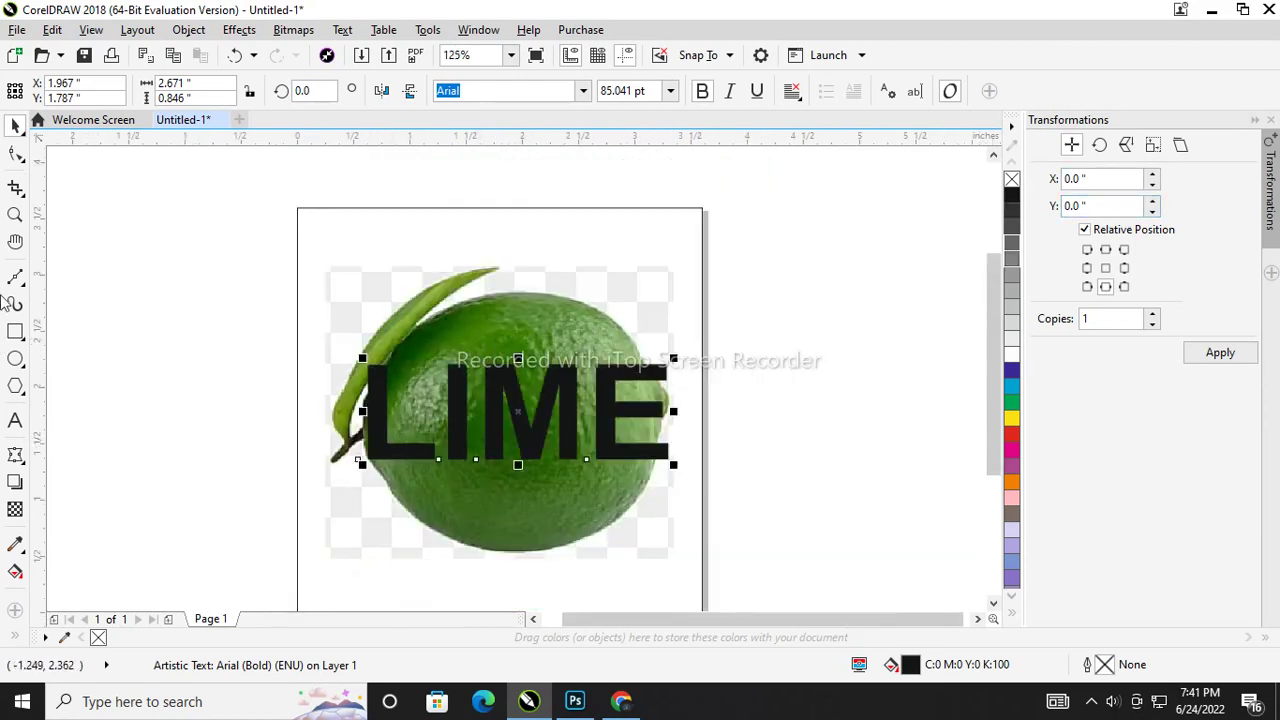
click(17, 187)
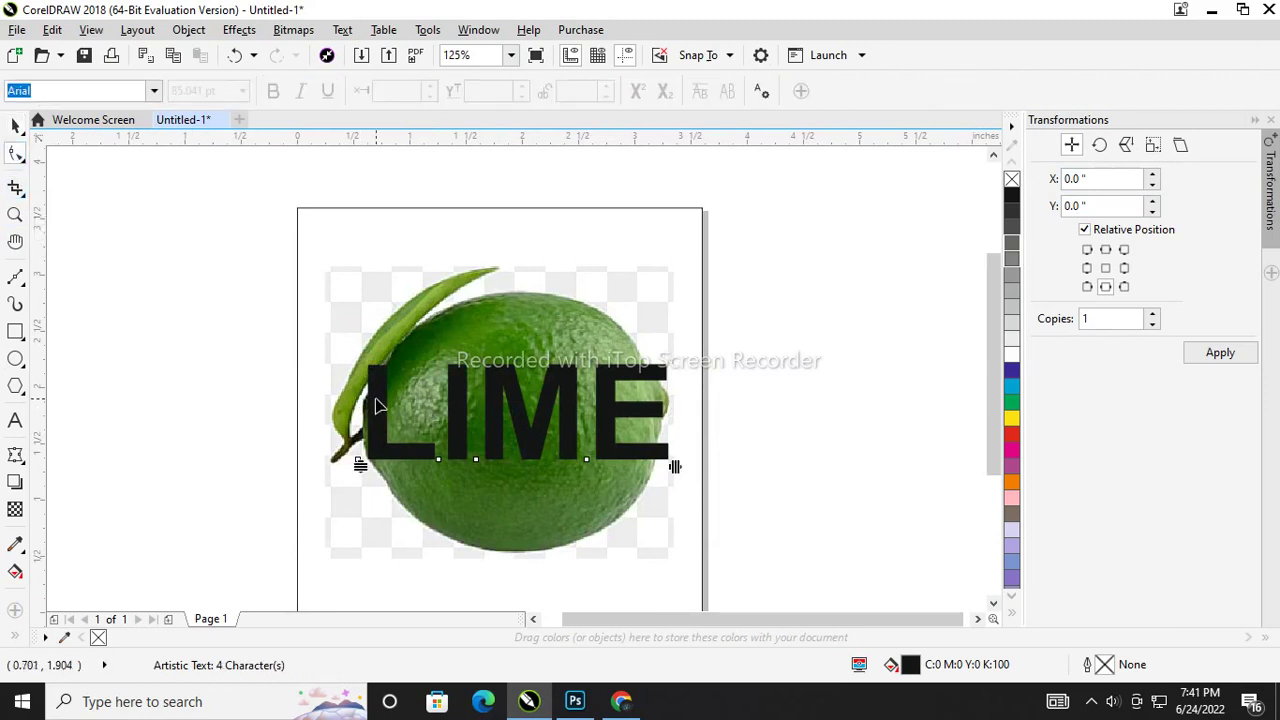
click(15, 455)
Step: Arch the top edge of the LIME envelope upward to follow the lime
scroll(449, 345, up, 2)
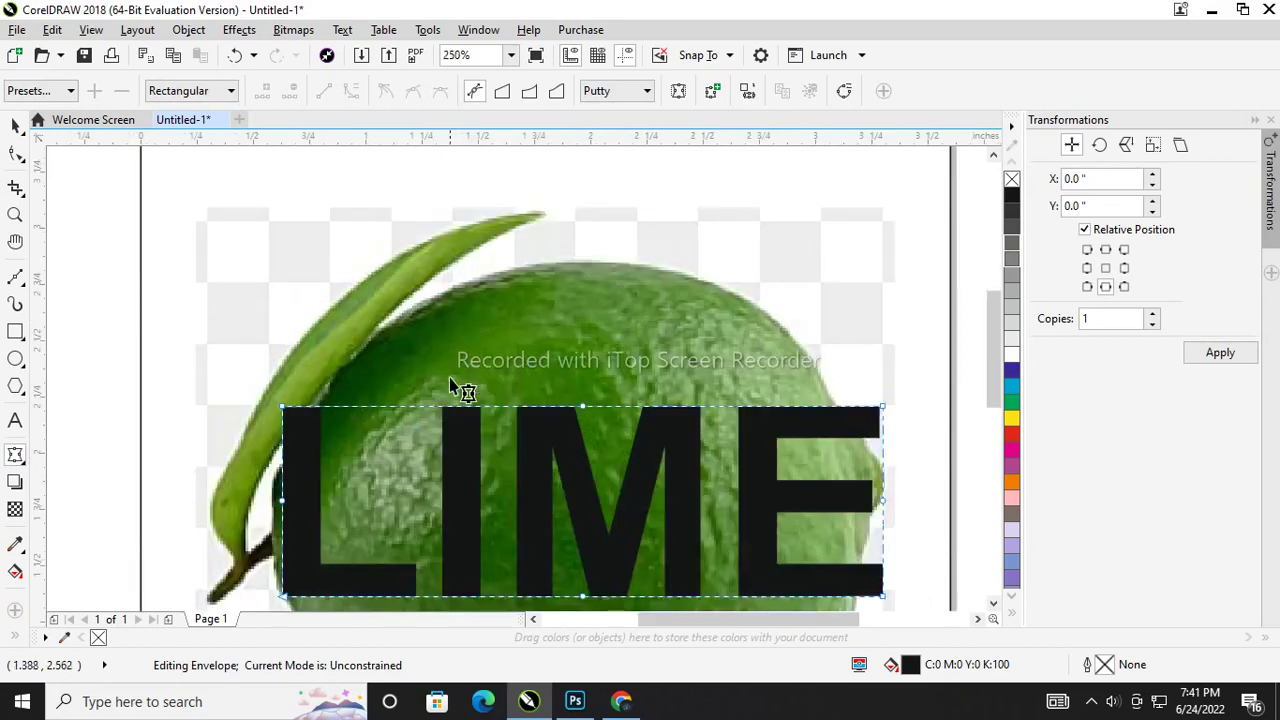
click(582, 409)
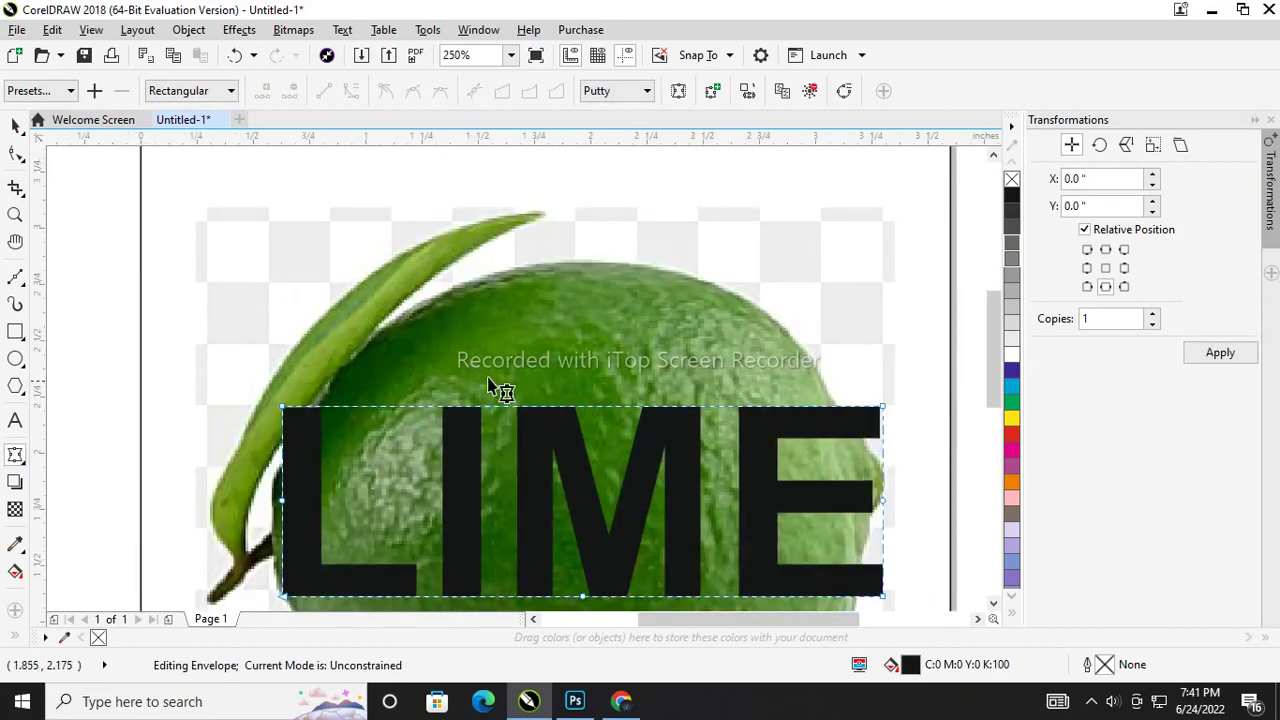
click(482, 409)
drag(482, 409, 458, 215)
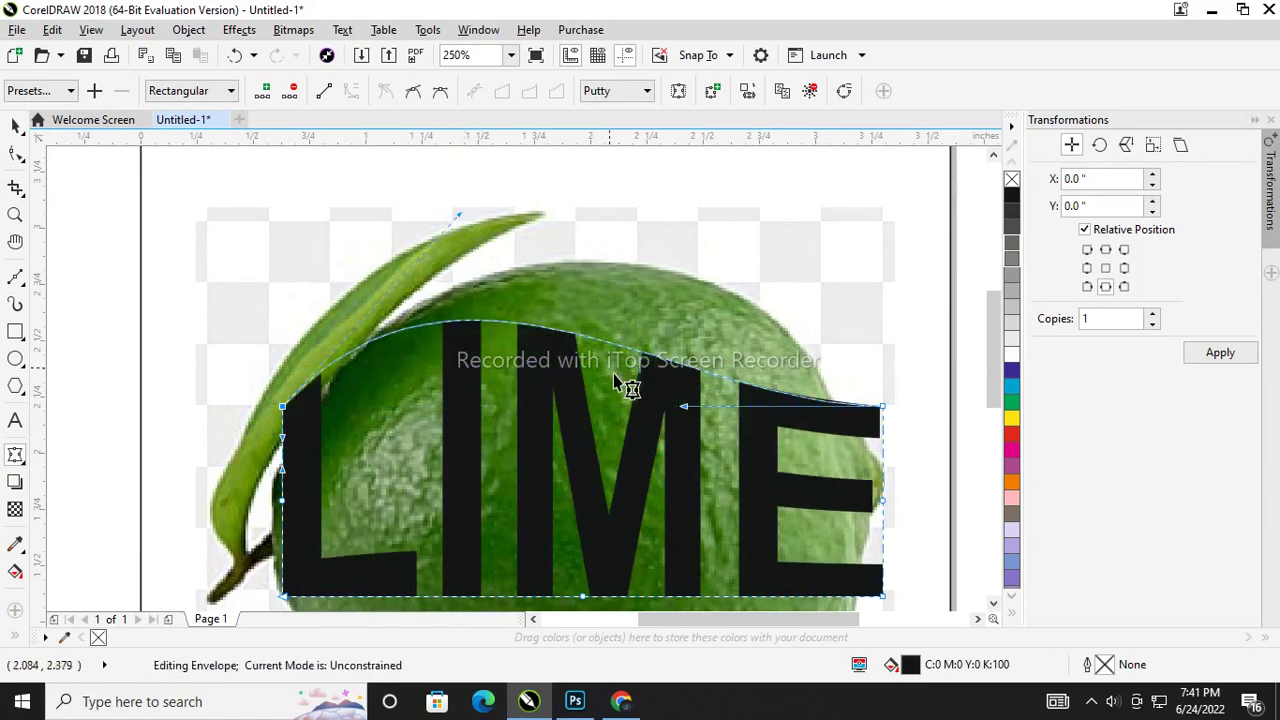
drag(686, 408, 722, 215)
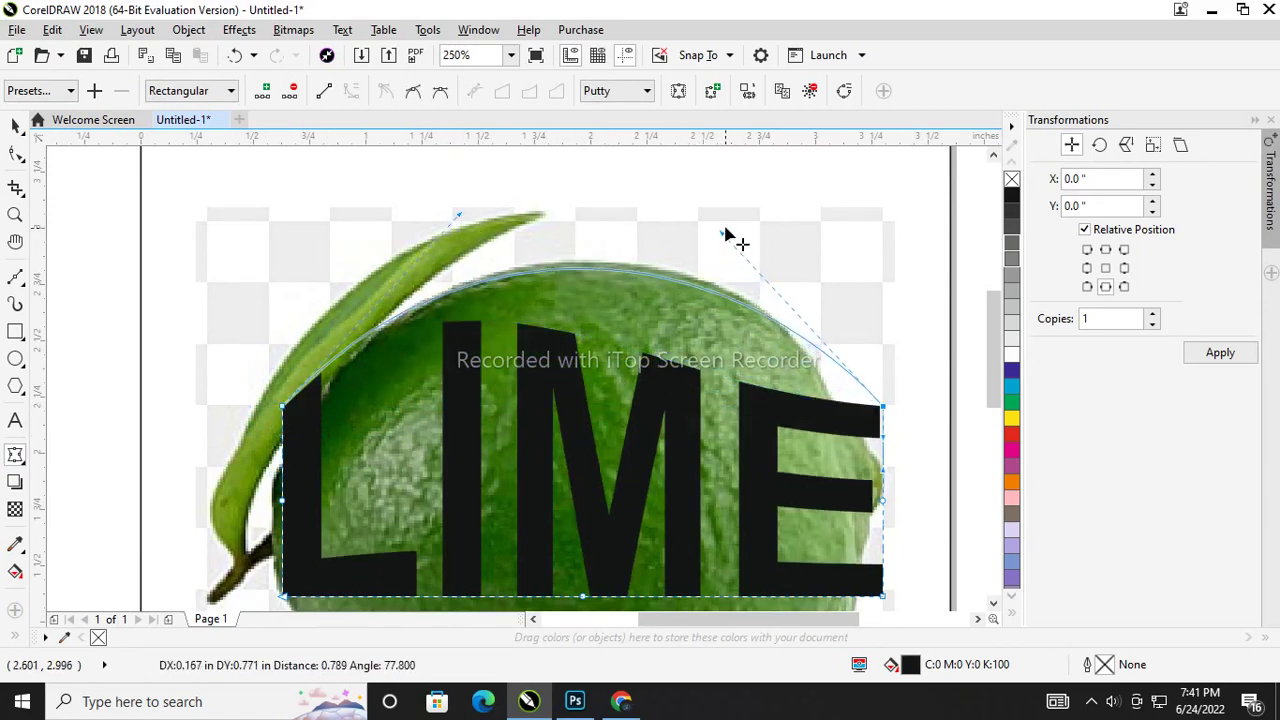
scroll(642, 318, down, 1)
scroll(748, 352, up, 1)
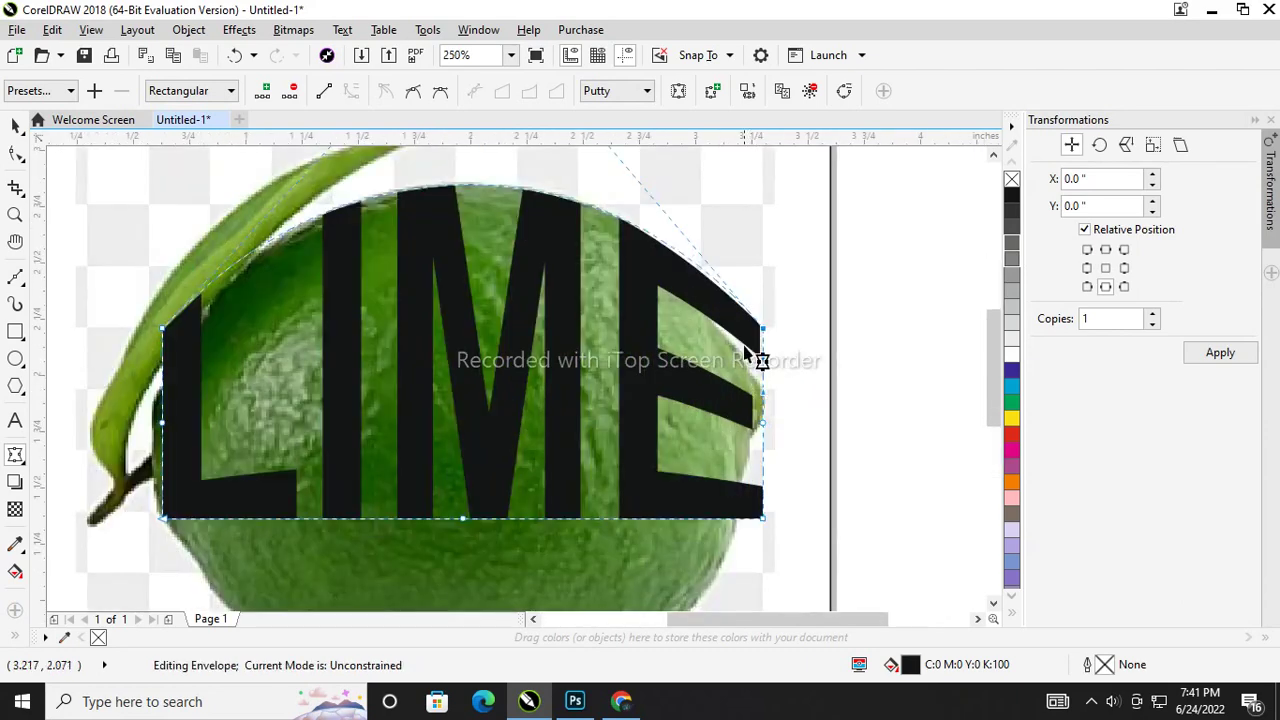
scroll(730, 352, down, 1)
scroll(582, 424, up, 1)
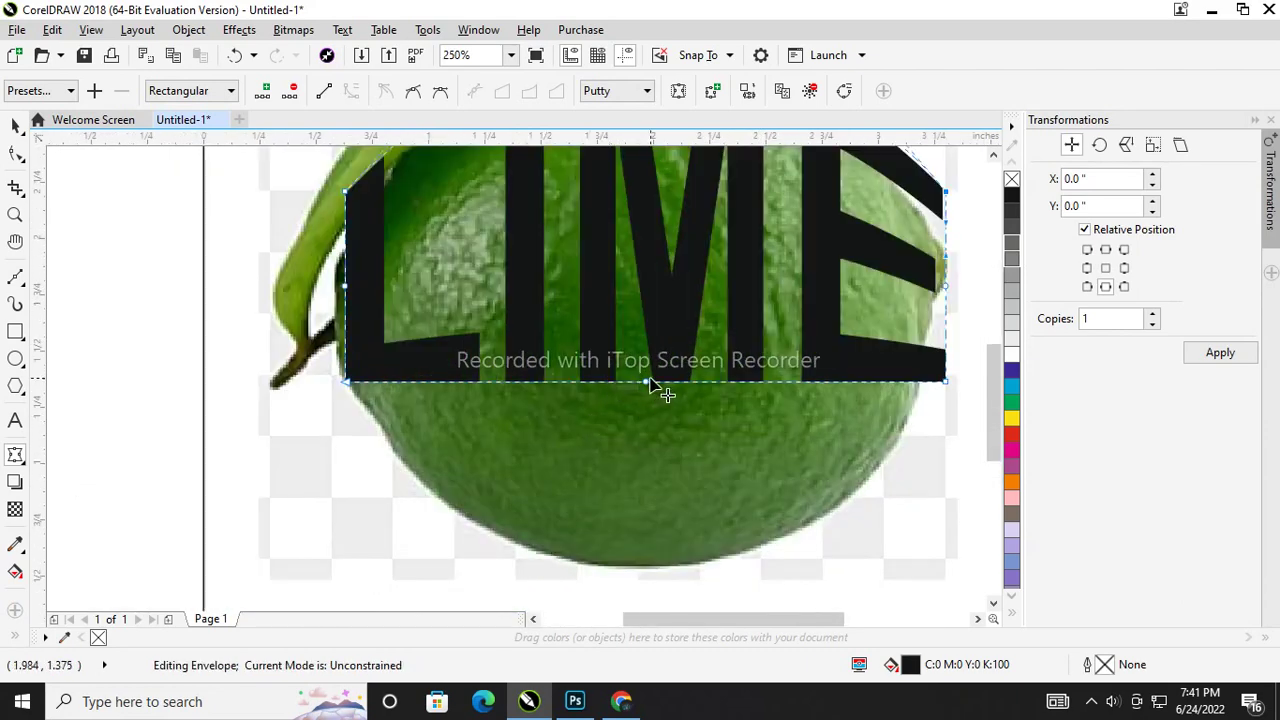
Step: Curve the bottom edge of the lettering around the lime
click(345, 381)
drag(549, 387, 503, 600)
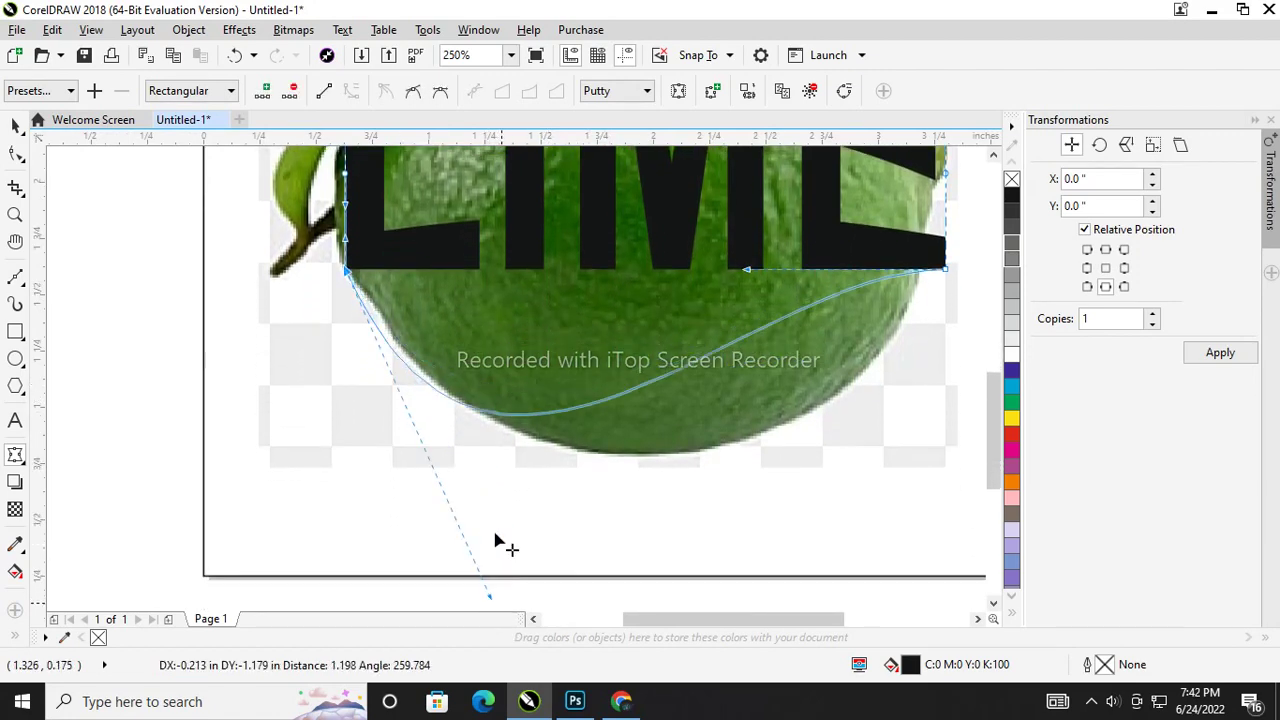
drag(503, 600, 498, 566)
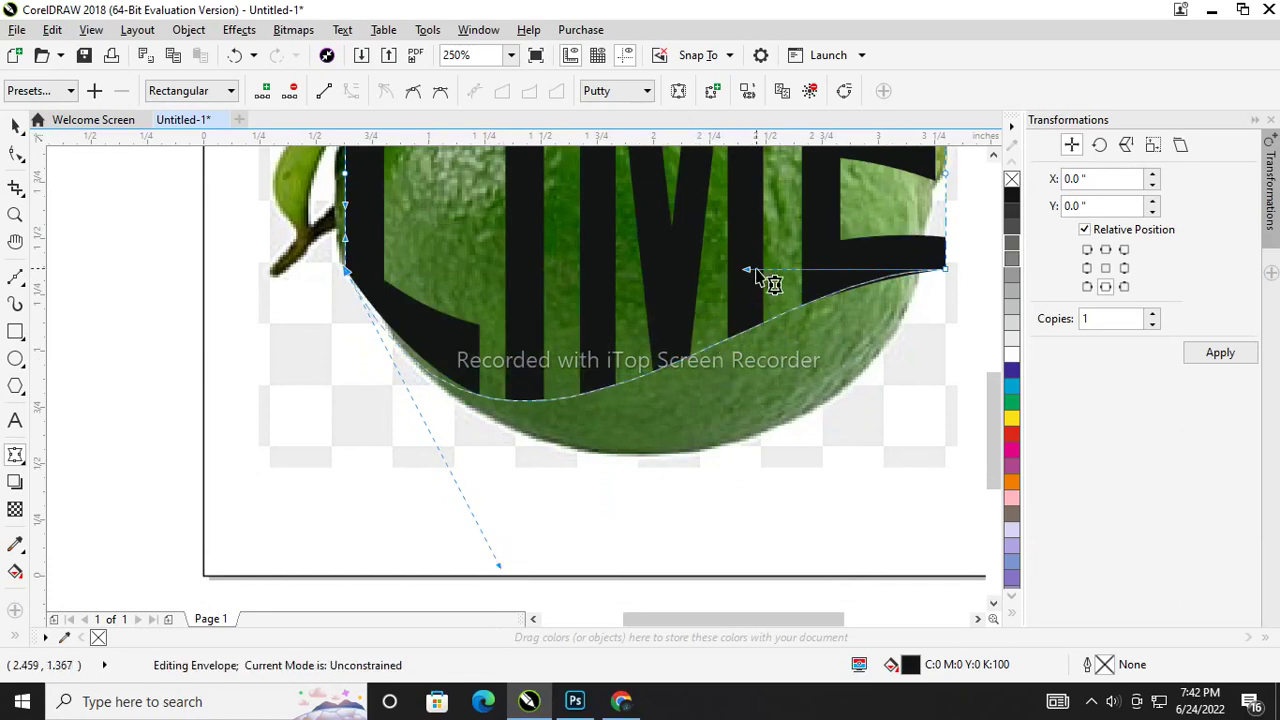
mouse_move(750, 272)
mouse_down()
mouse_move(814, 423)
mouse_move(877, 471)
mouse_move(868, 466)
mouse_up()
scroll(865, 300, up, 2)
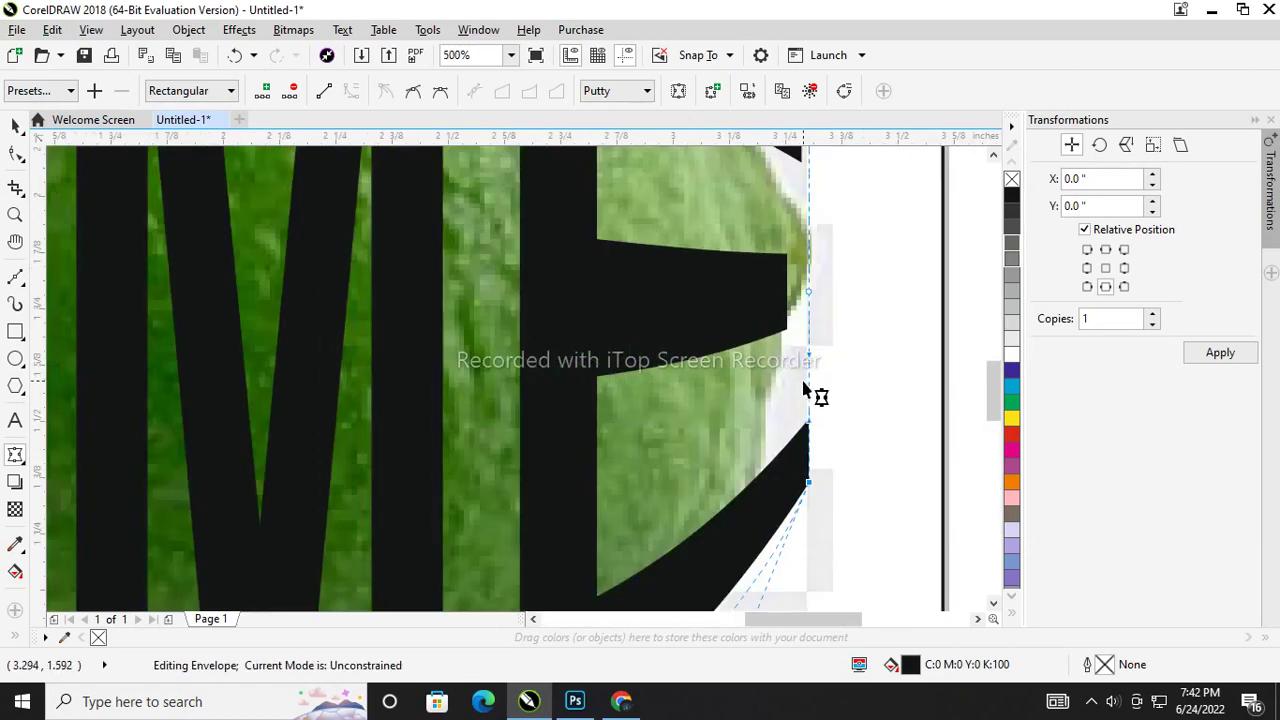
scroll(805, 390, down, 2)
scroll(771, 200, up, 1)
scroll(789, 294, up, 1)
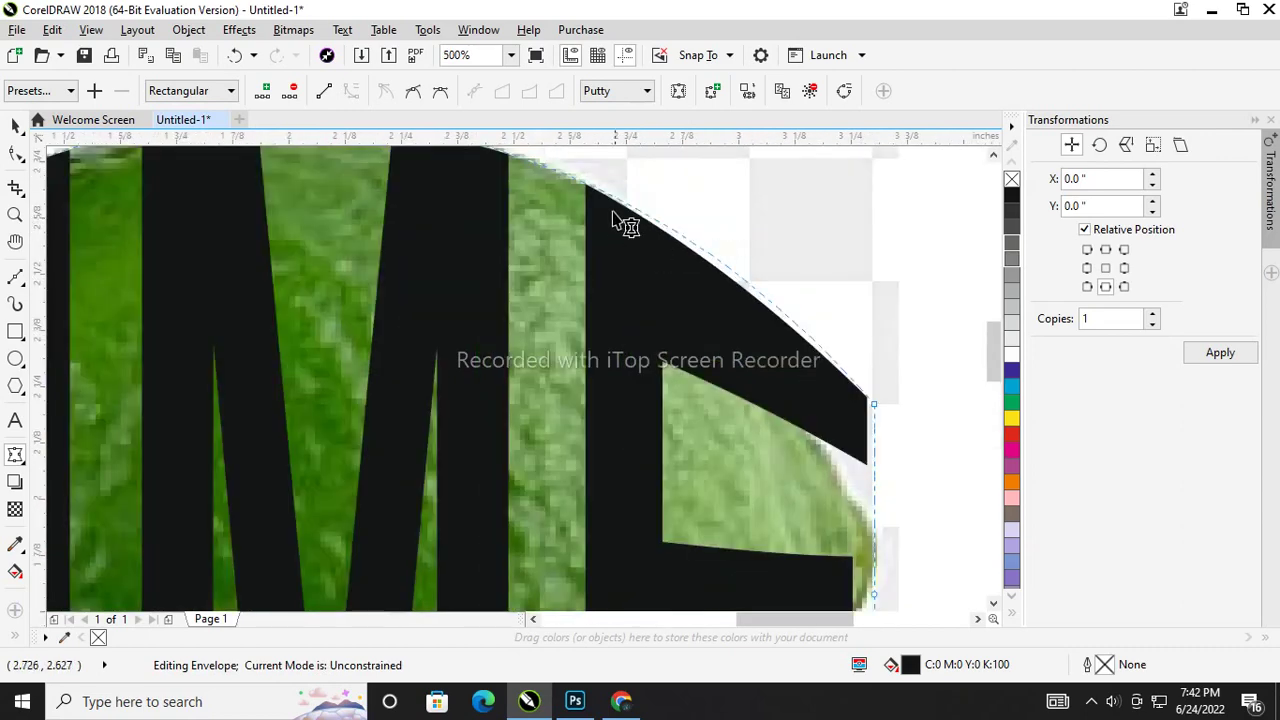
Step: Bend the right and upper-right envelope edges along the lime's curve, changing a node type
drag(569, 176, 573, 172)
scroll(720, 380, down, 2)
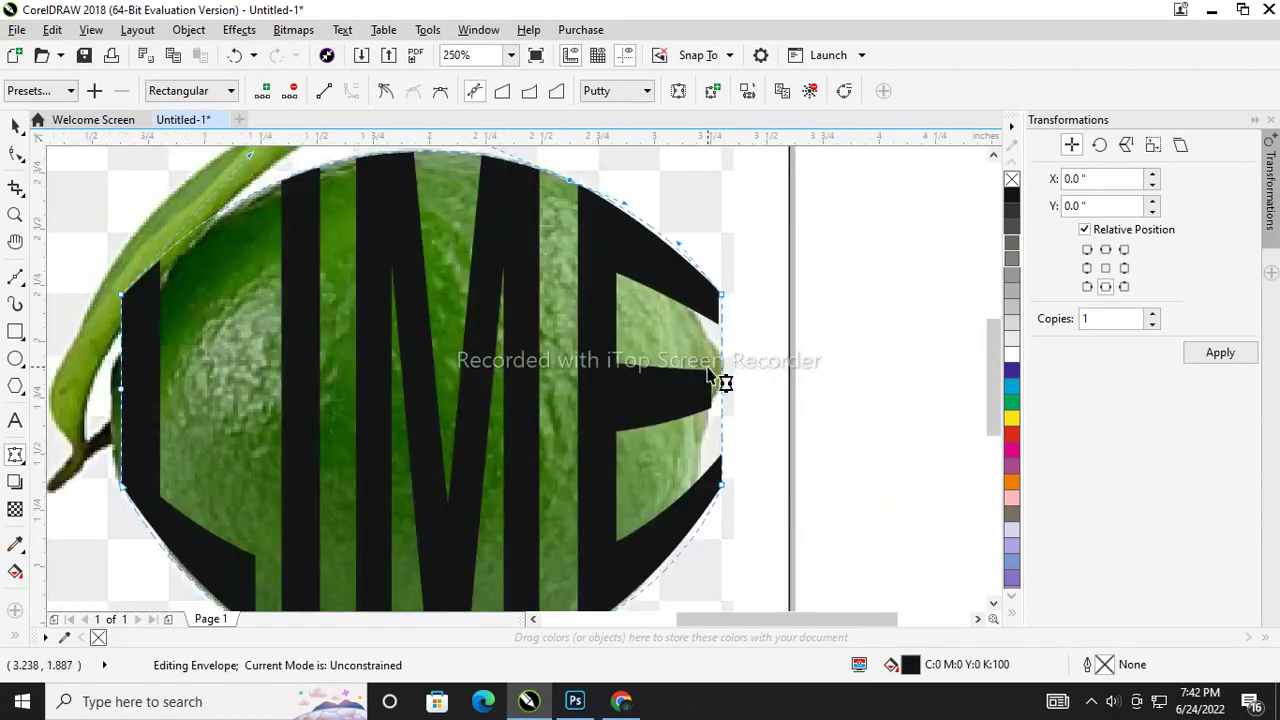
scroll(740, 258, up, 2)
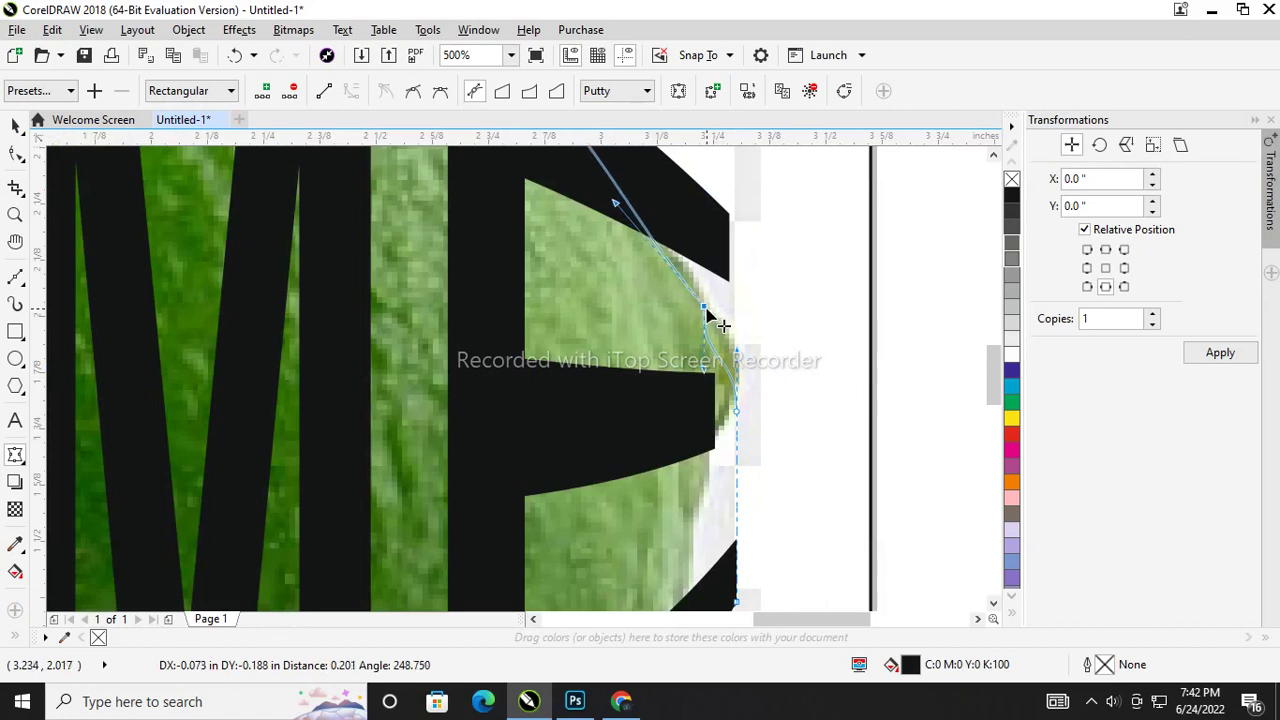
drag(740, 231, 715, 330)
scroll(700, 300, down, 2)
scroll(642, 195, up, 2)
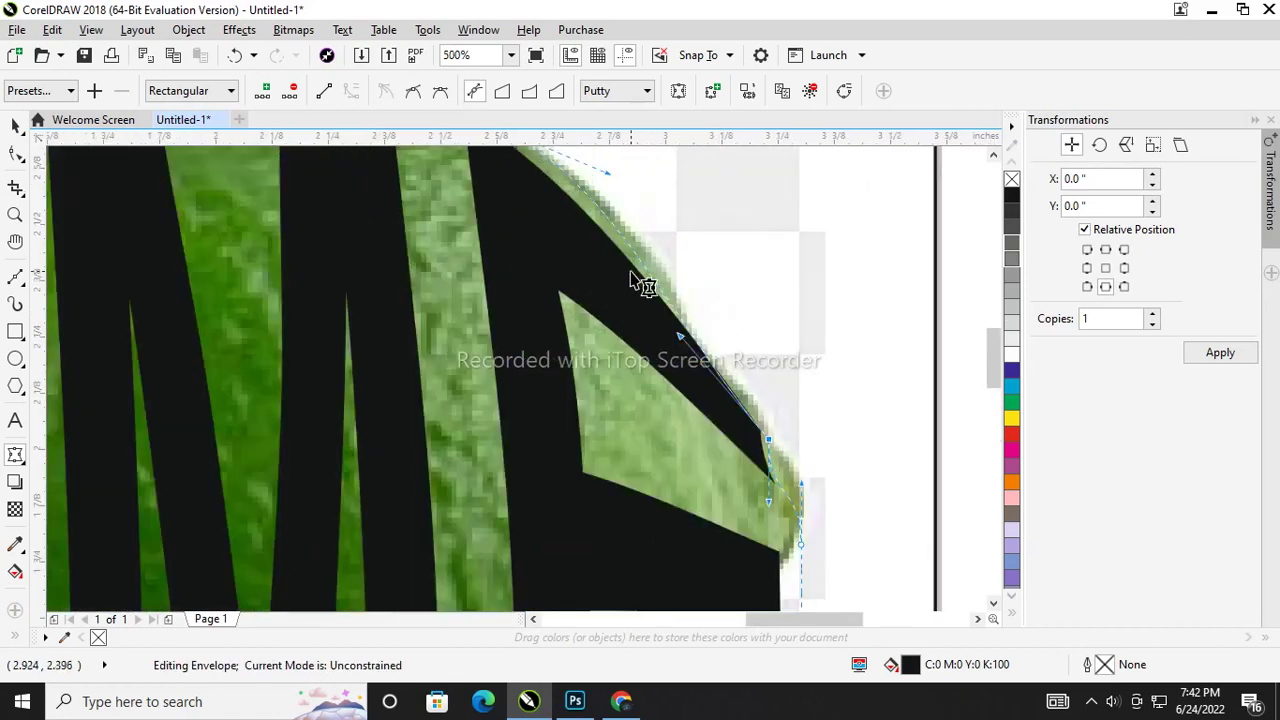
drag(604, 270, 640, 277)
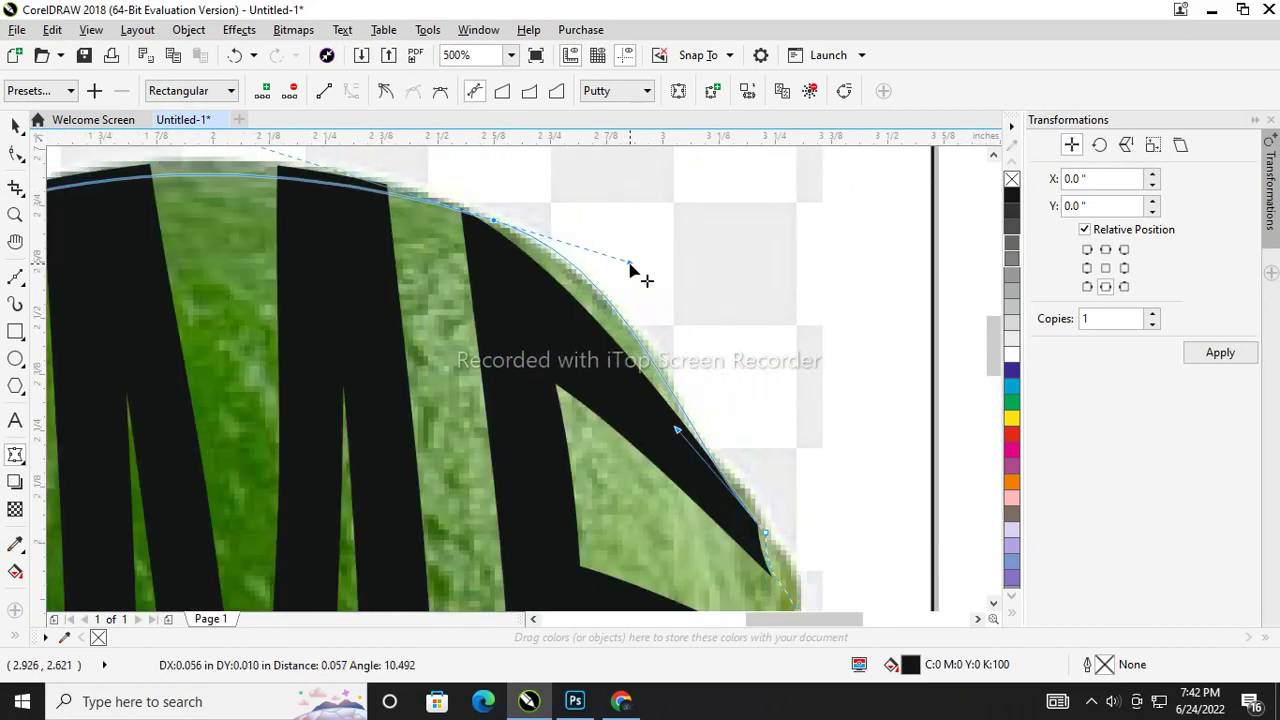
key(ctrl+z)
drag(389, 174, 551, 288)
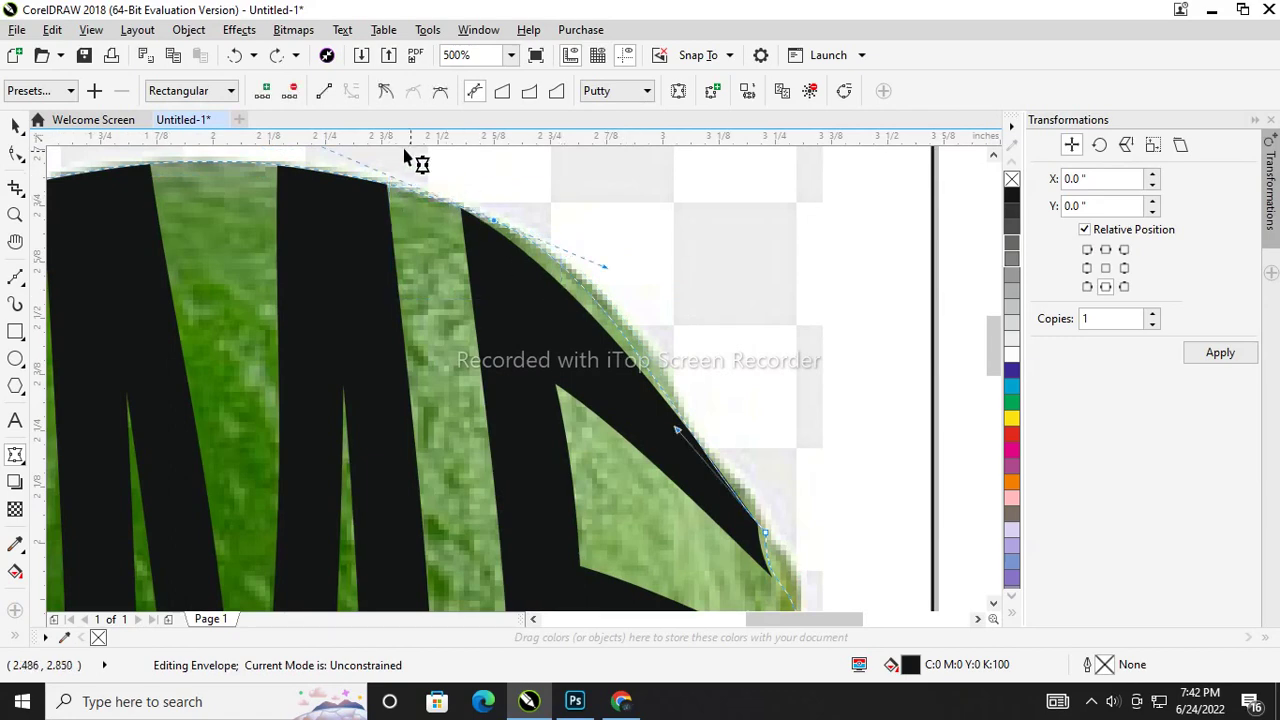
click(385, 91)
drag(606, 270, 634, 280)
scroll(634, 280, down, 2)
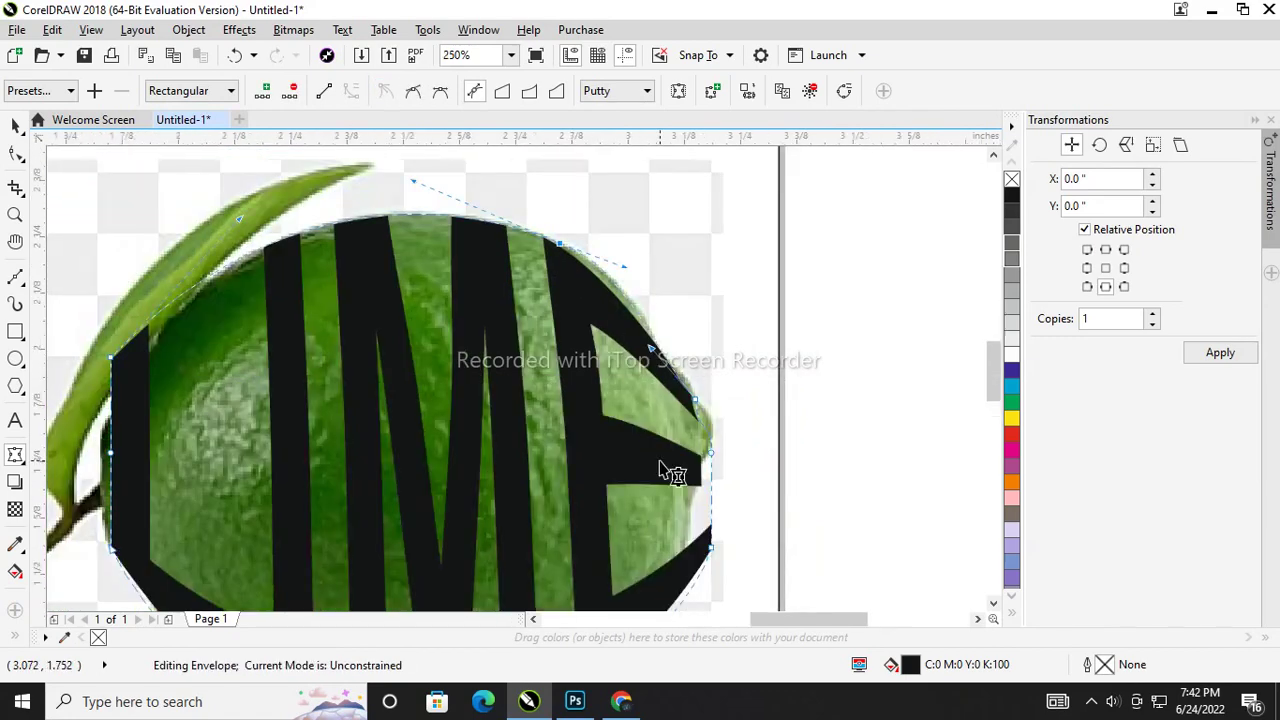
scroll(690, 398, up, 2)
scroll(723, 549, down, 2)
scroll(717, 391, up, 1)
scroll(682, 540, up, 1)
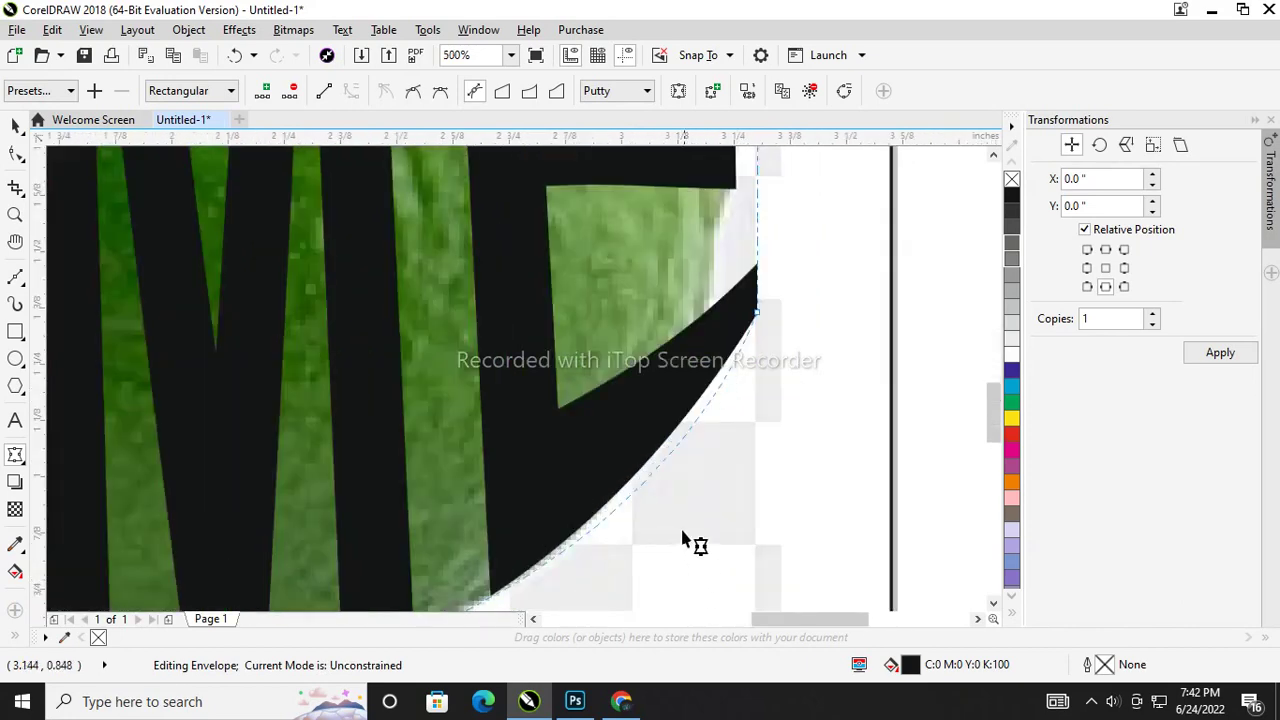
scroll(540, 572, down, 2)
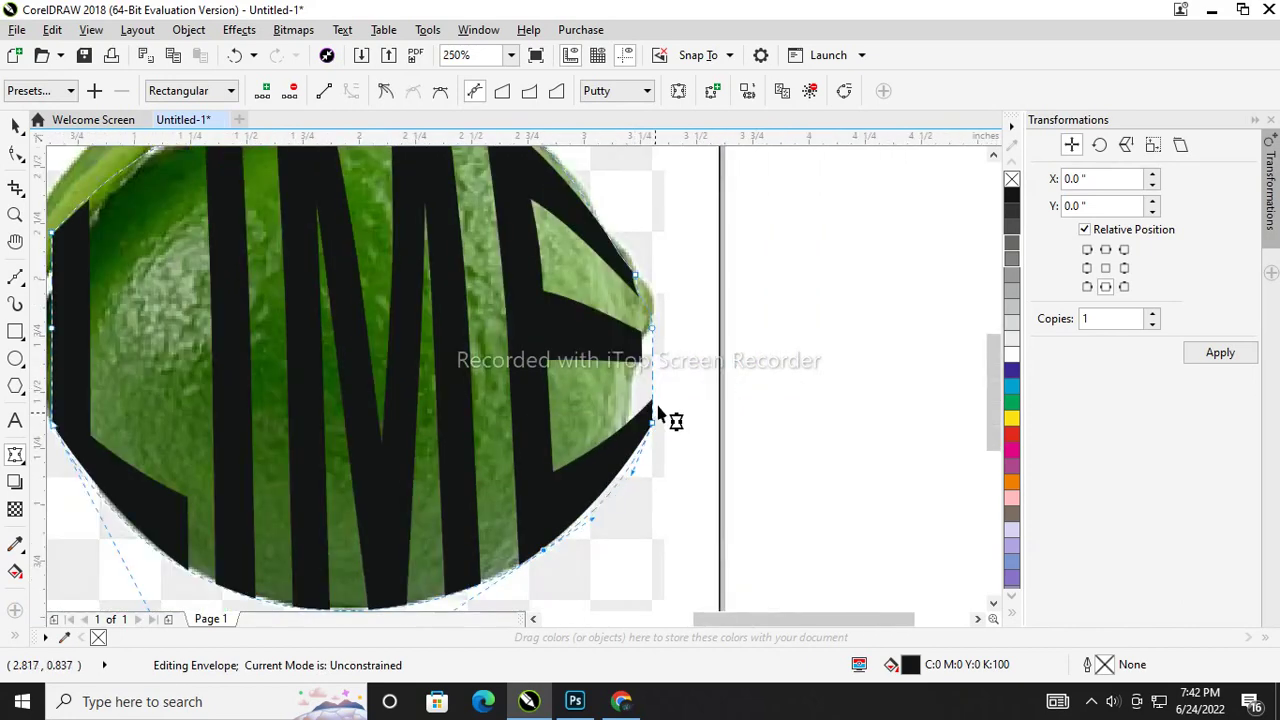
scroll(682, 374, up, 2)
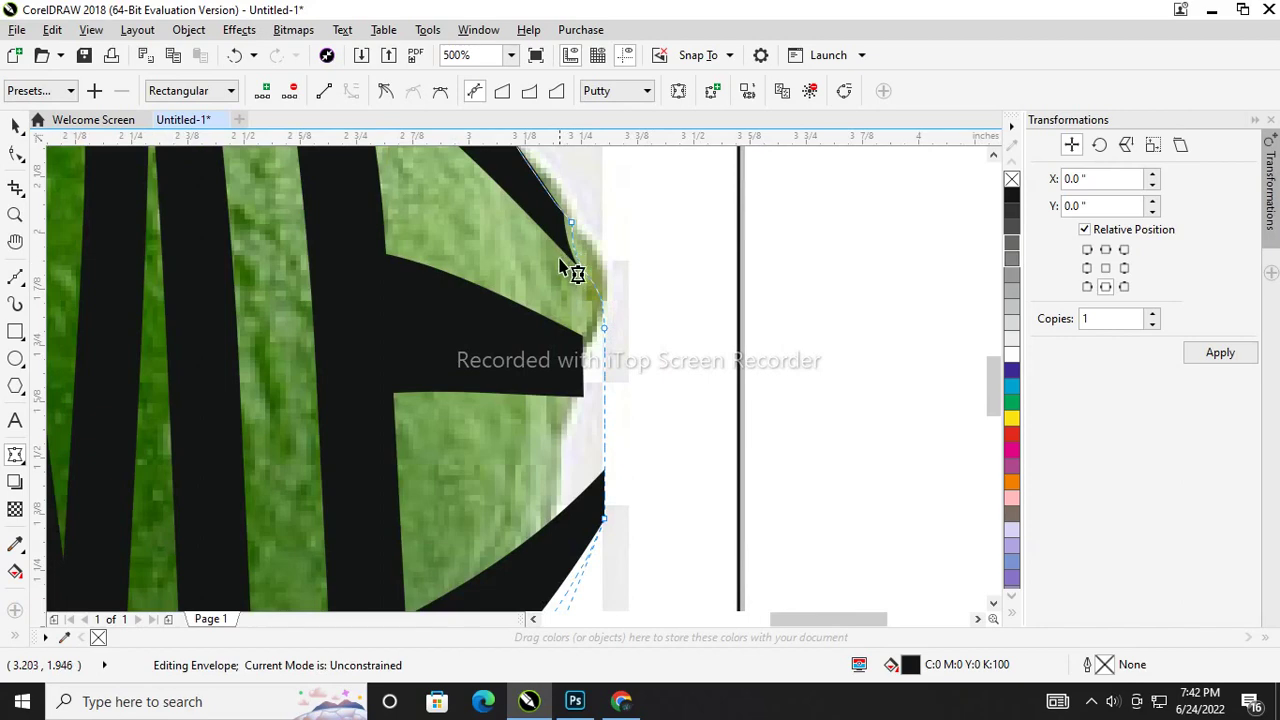
Step: Fine-tune the right and lower-right envelope edges out to the lime's rim
click(571, 222)
drag(573, 287, 620, 266)
scroll(607, 258, down, 1)
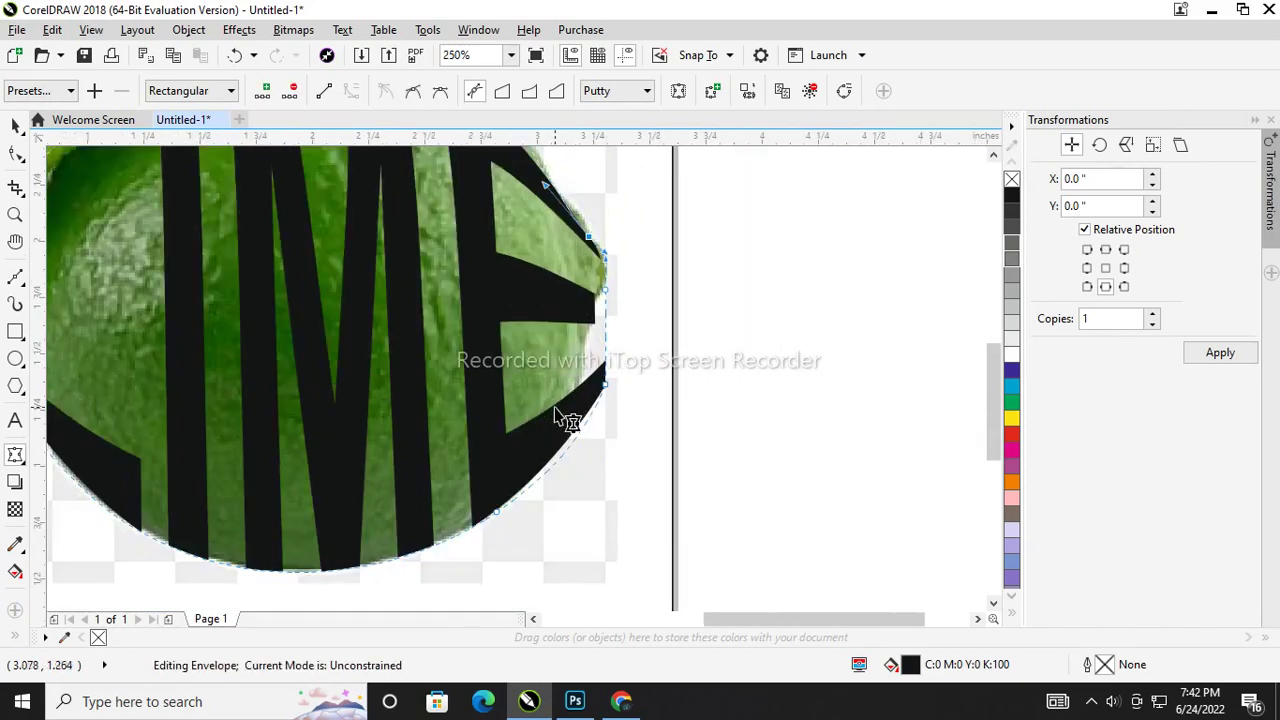
scroll(560, 415, up, 1)
drag(660, 367, 616, 367)
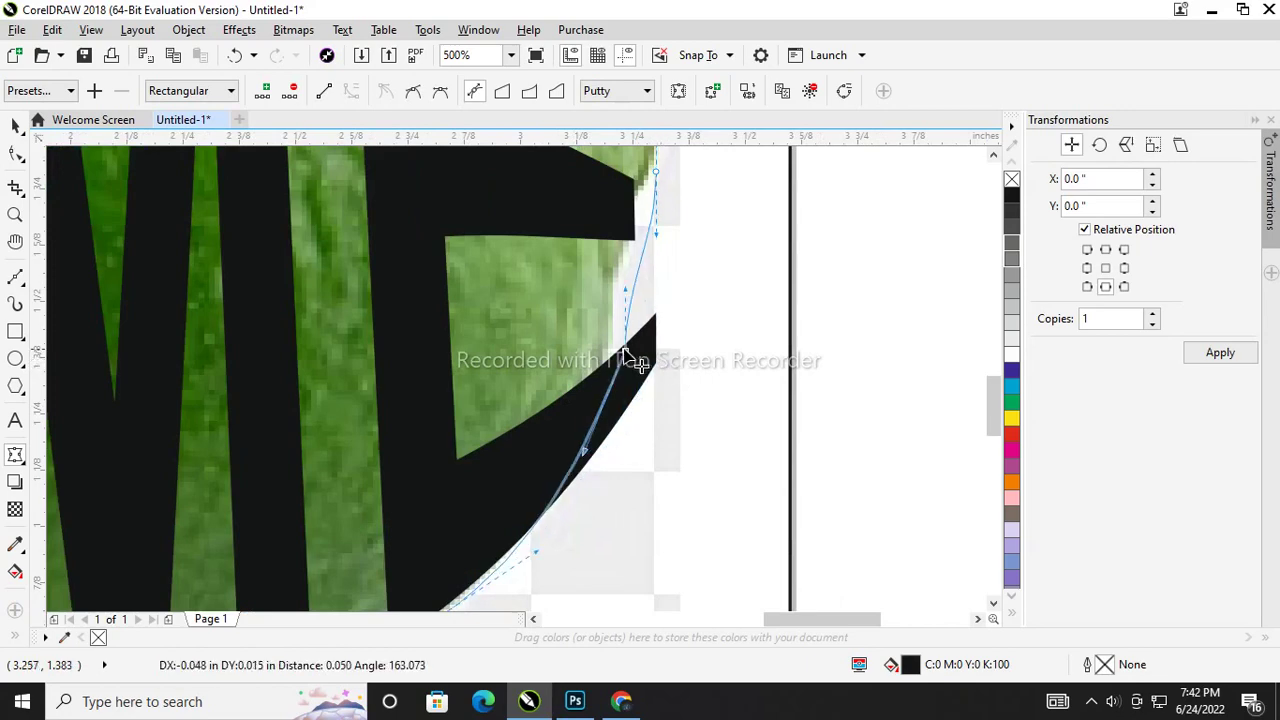
scroll(616, 367, down, 1)
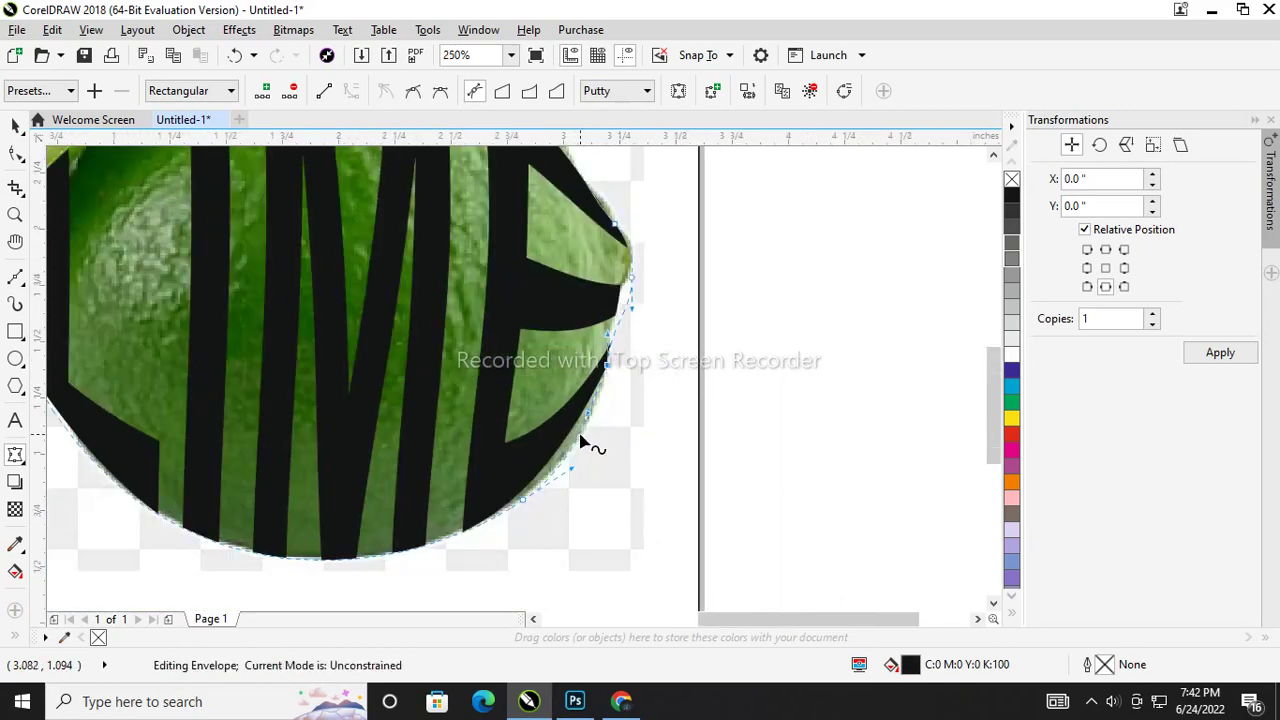
scroll(582, 440, up, 1)
drag(594, 400, 604, 420)
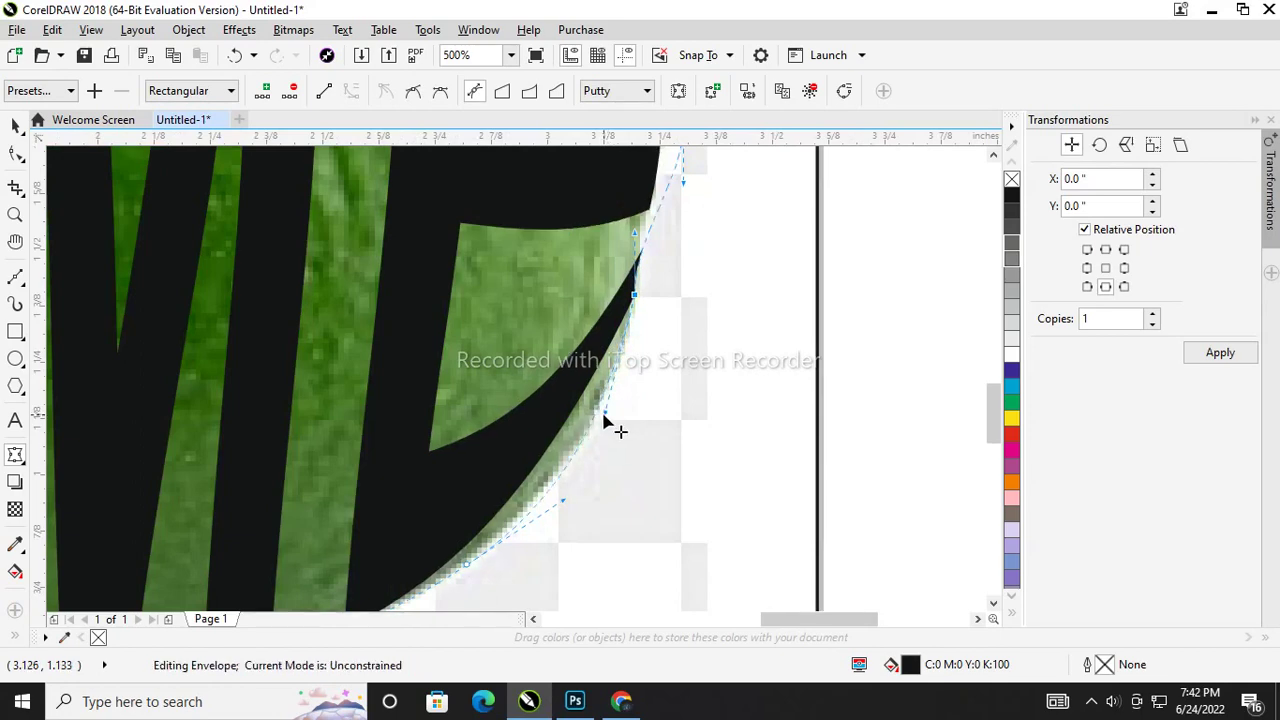
scroll(604, 420, down, 1)
scroll(655, 285, up, 1)
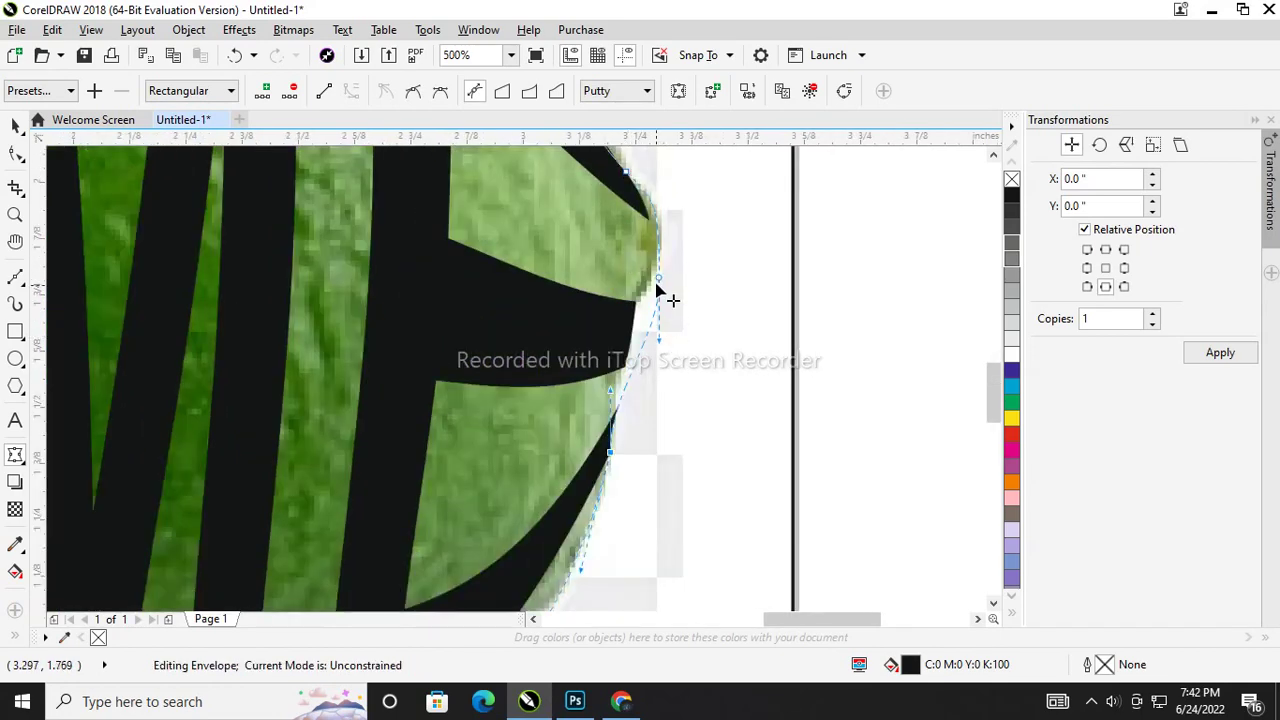
drag(659, 345, 636, 312)
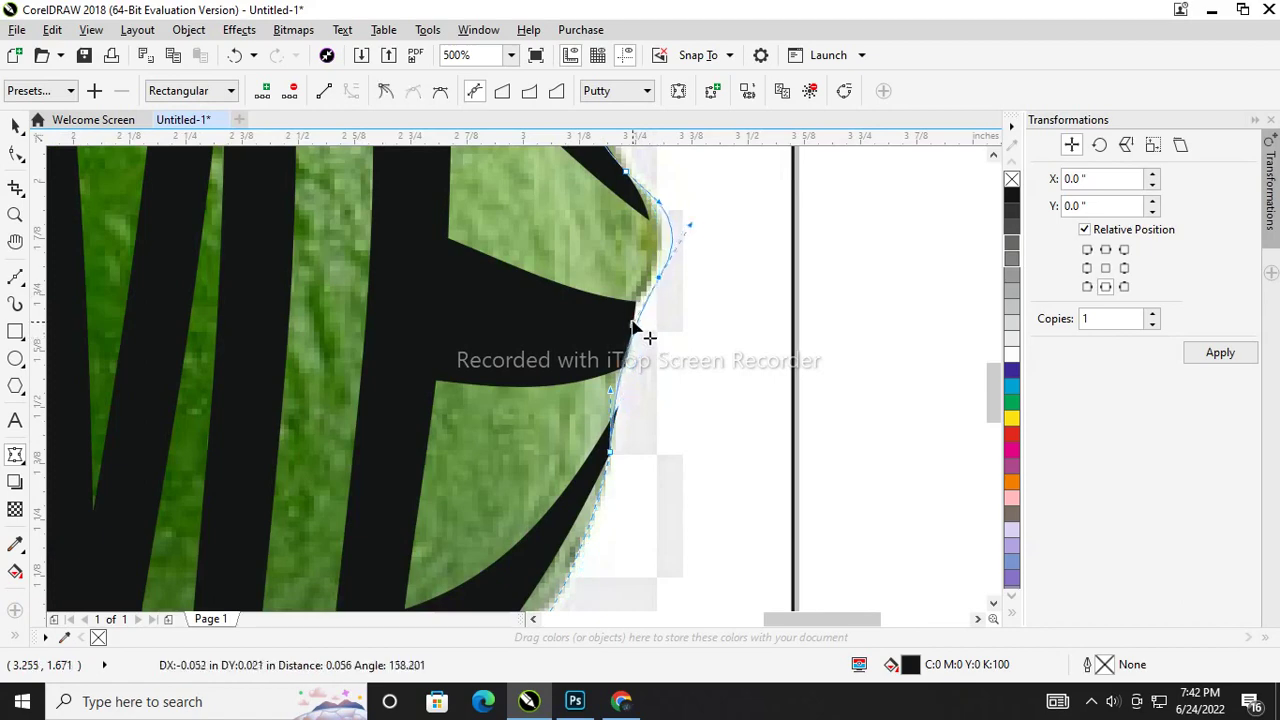
scroll(645, 325, down, 1)
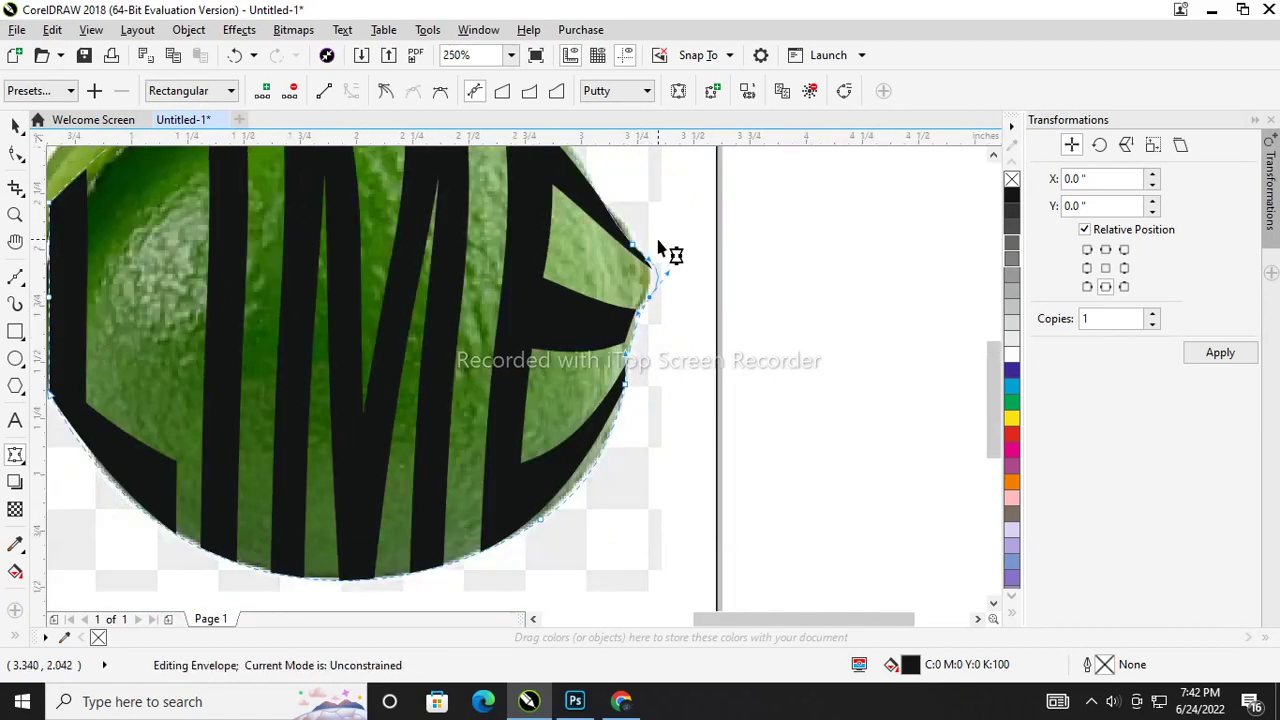
scroll(663, 255, up, 1)
drag(682, 310, 661, 320)
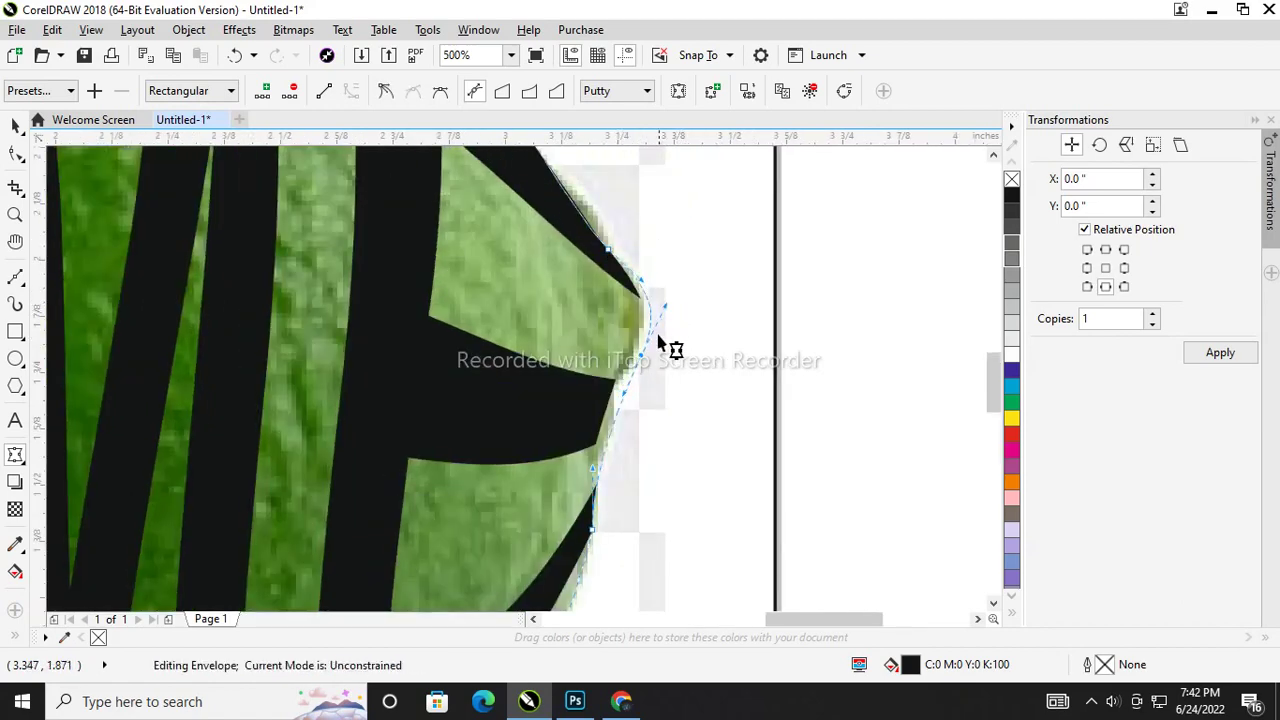
scroll(648, 360, down, 2)
scroll(371, 320, up, 1)
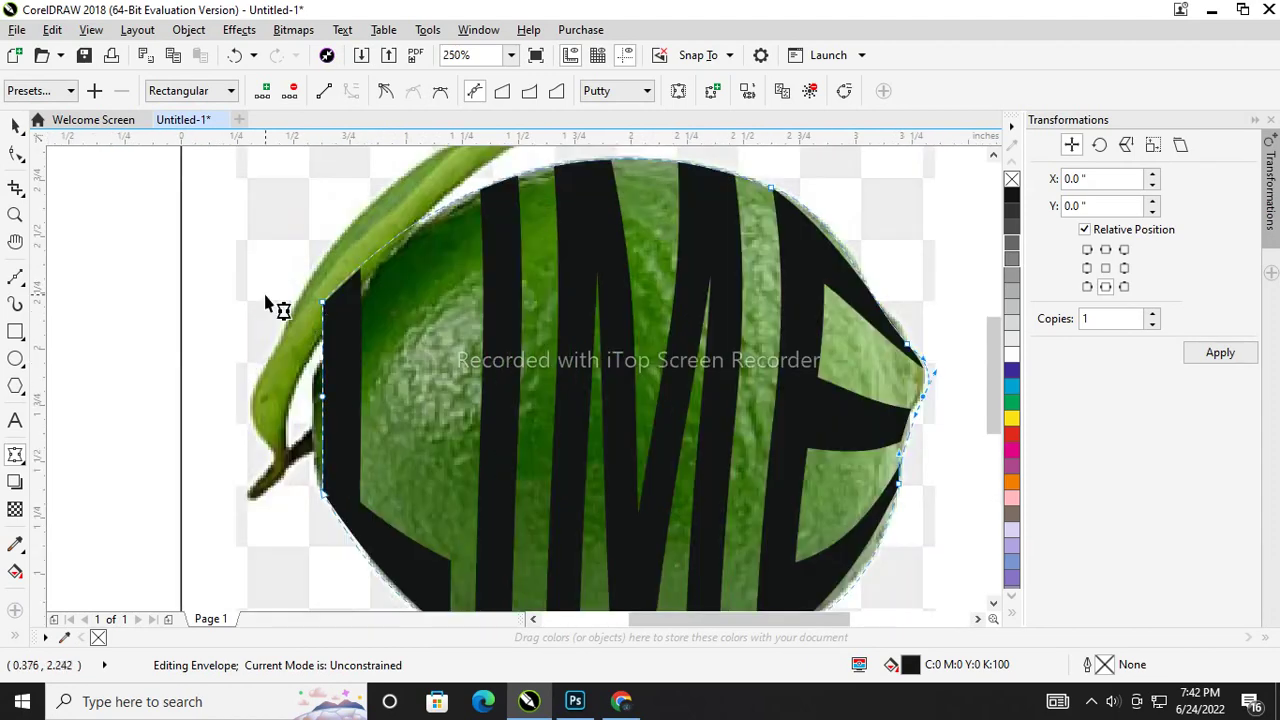
scroll(278, 308, up, 1)
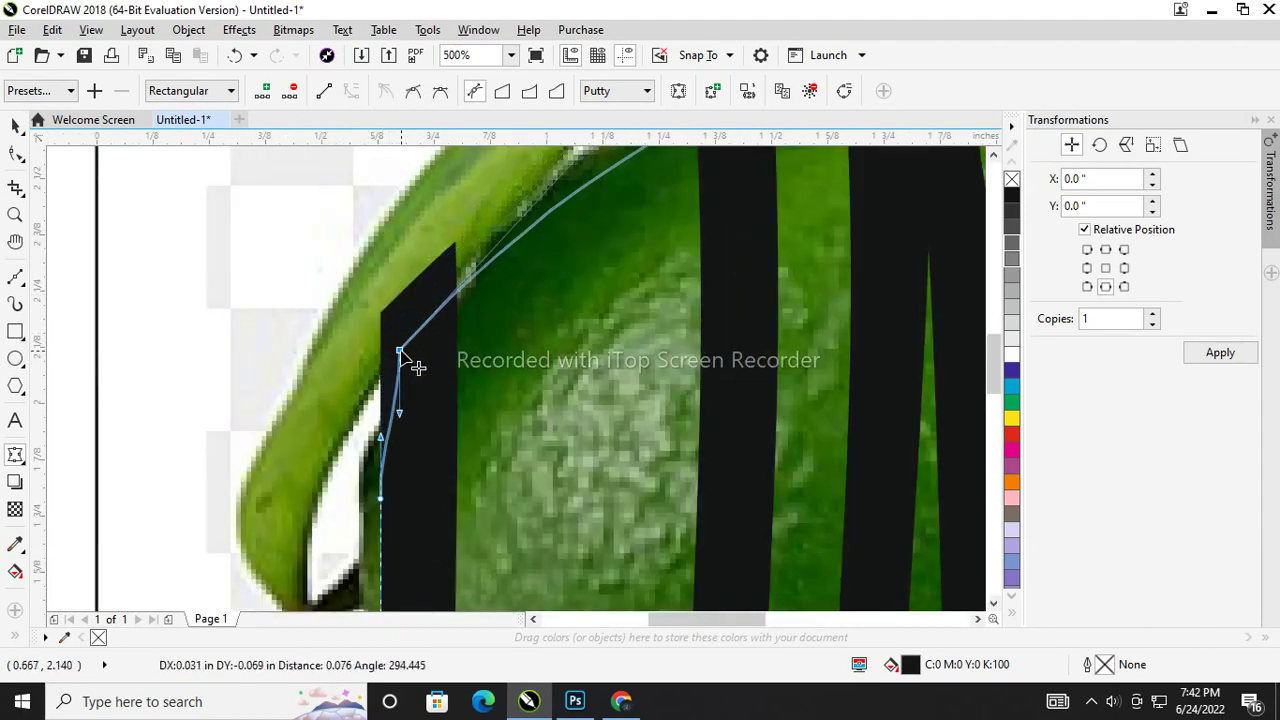
Step: Fit the left envelope edge under the leaf and against the stem
drag(383, 313, 463, 292)
scroll(445, 380, down, 2)
scroll(445, 380, up, 1)
scroll(557, 189, down, 1)
scroll(557, 189, up, 1)
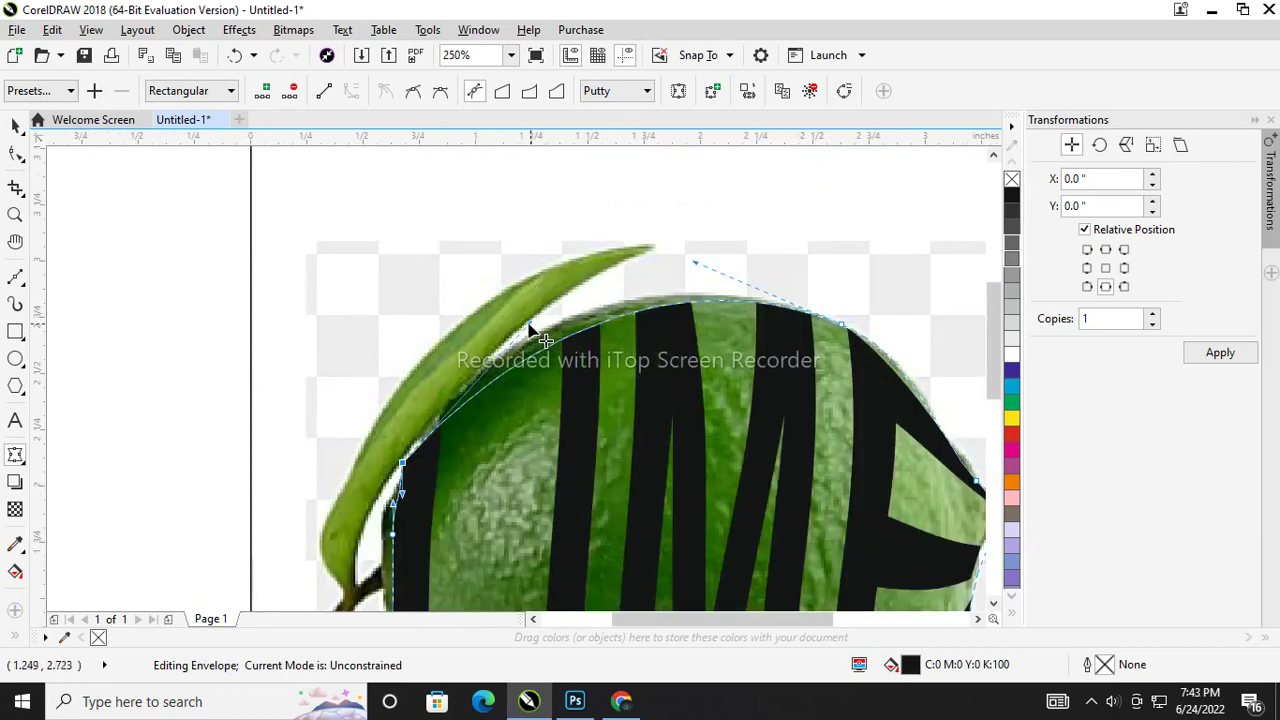
drag(530, 328, 574, 280)
scroll(480, 457, down, 1)
scroll(466, 390, up, 1)
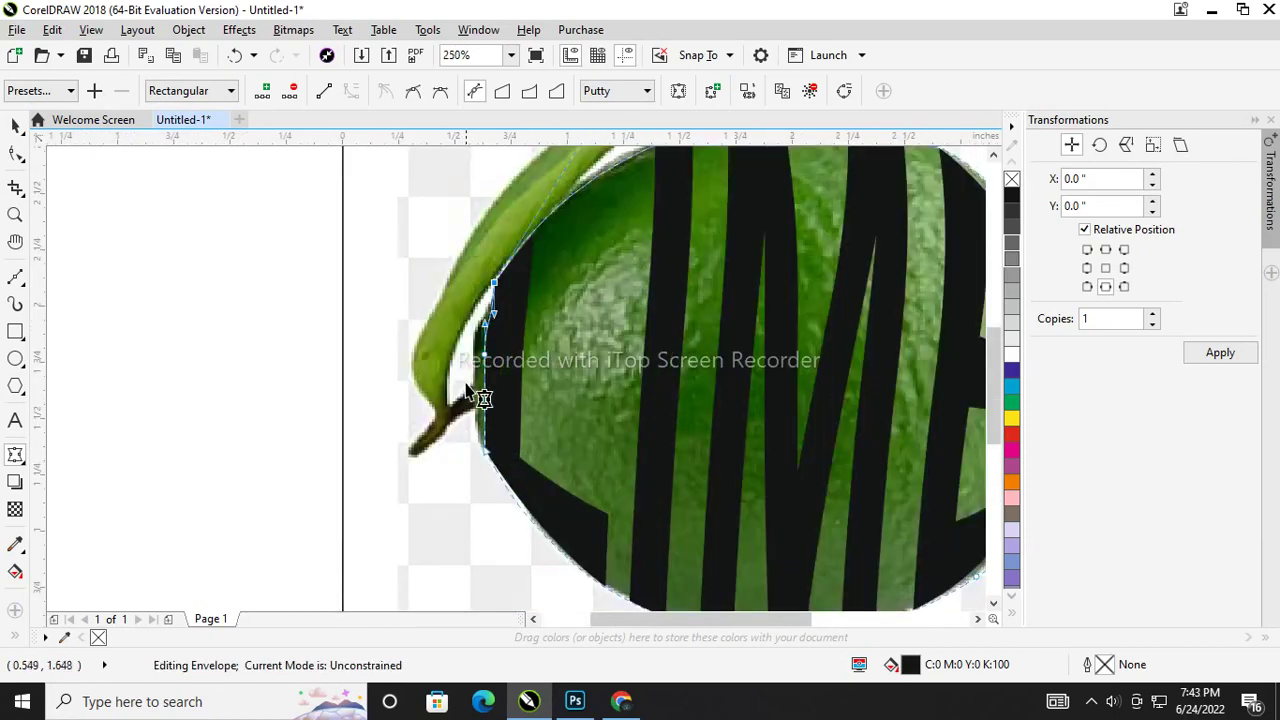
scroll(466, 388, up, 1)
scroll(489, 366, up, 1)
mouse_move(515, 358)
mouse_down()
mouse_move(486, 350)
mouse_move(500, 337)
mouse_up()
scroll(500, 400, down, 2)
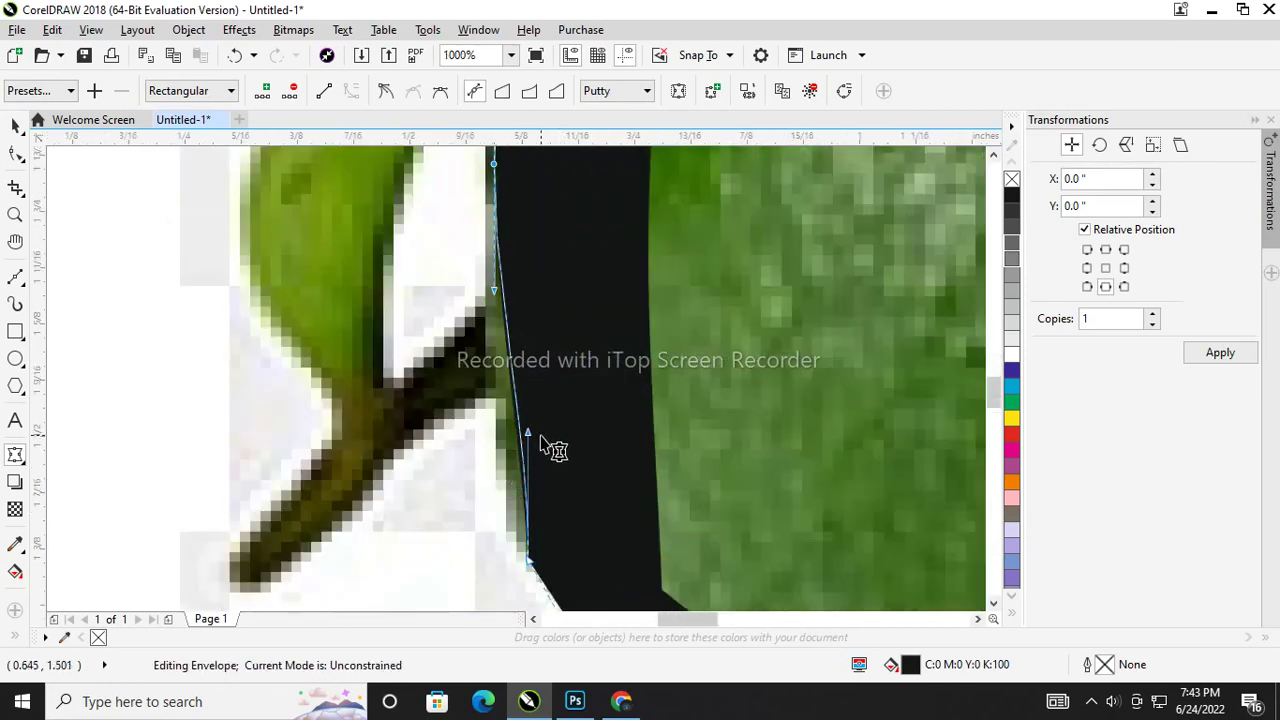
drag(530, 437, 486, 491)
scroll(486, 500, down, 2)
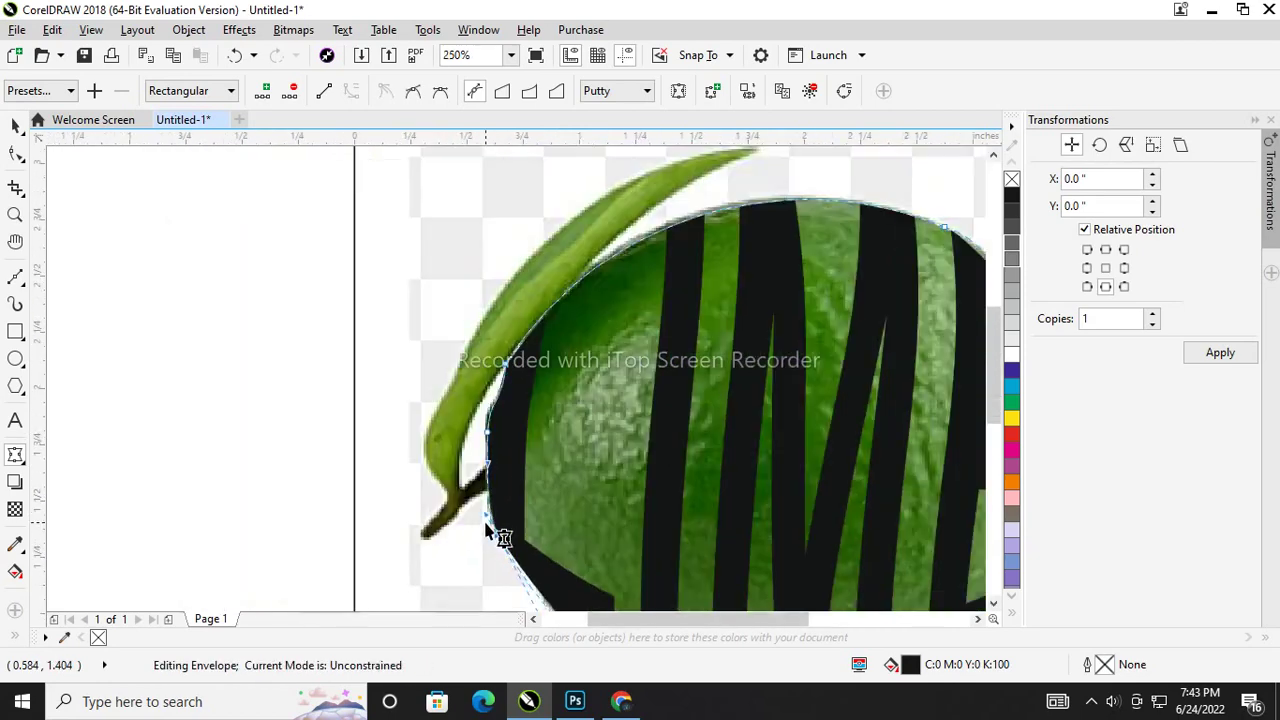
key(space)
scroll(406, 420, down, 1)
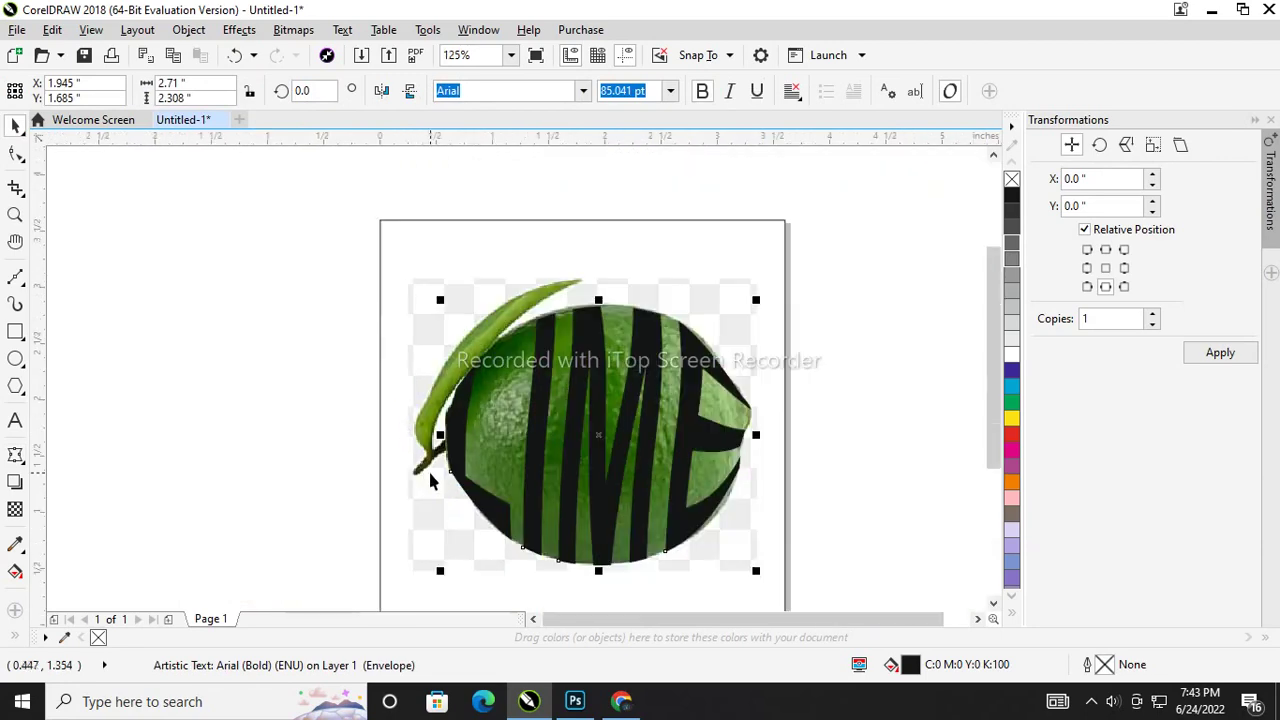
Step: Deselect the LIME text and switch to the Freehand drawing tool
scroll(430, 480, up, 1)
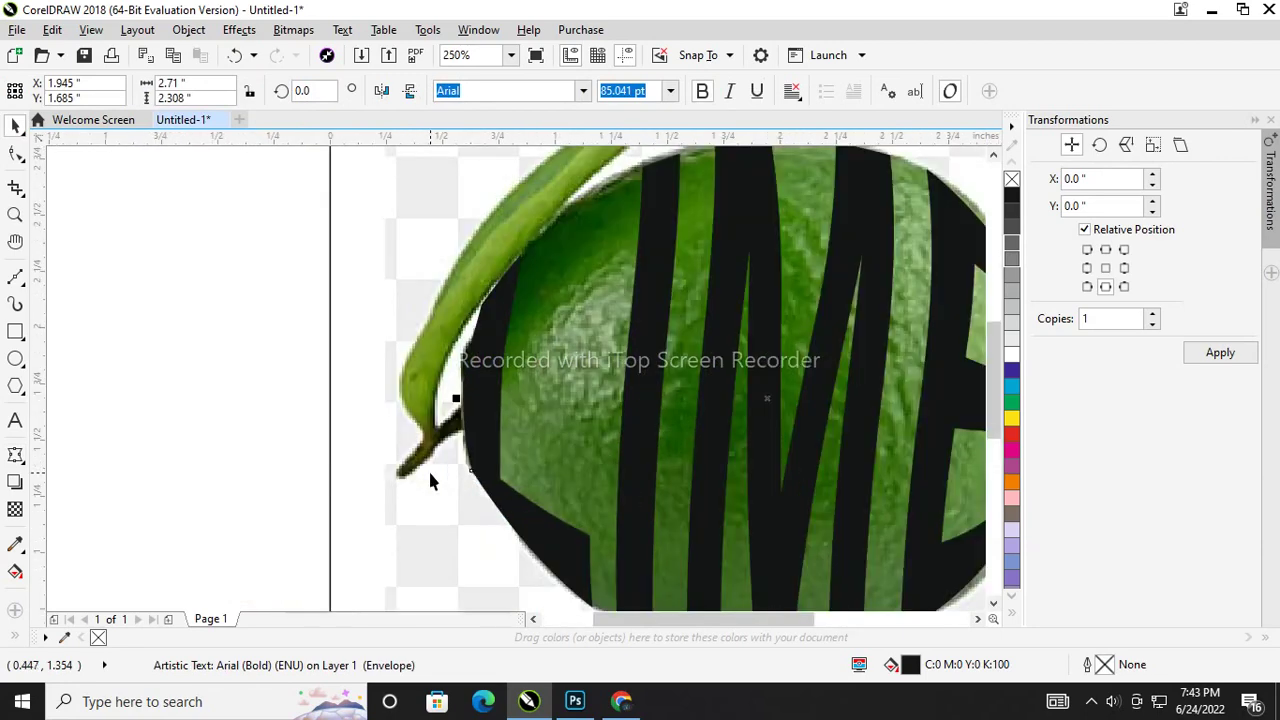
click(139, 437)
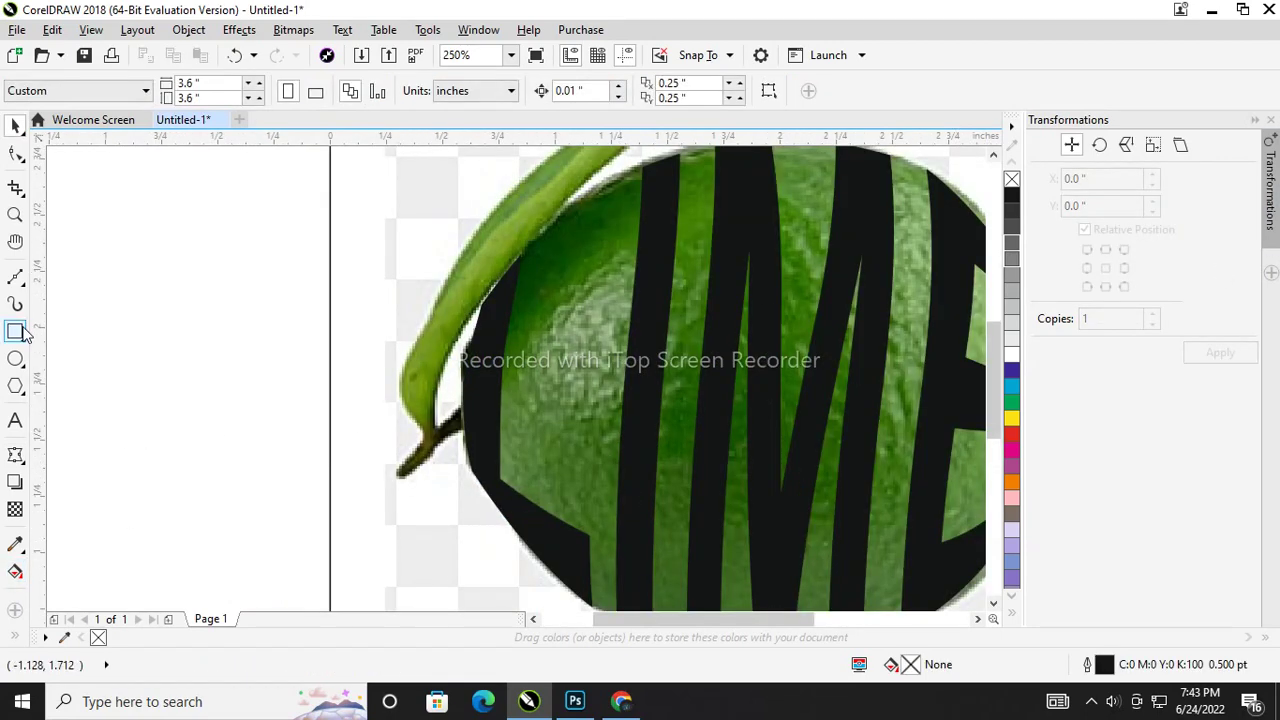
click(12, 275)
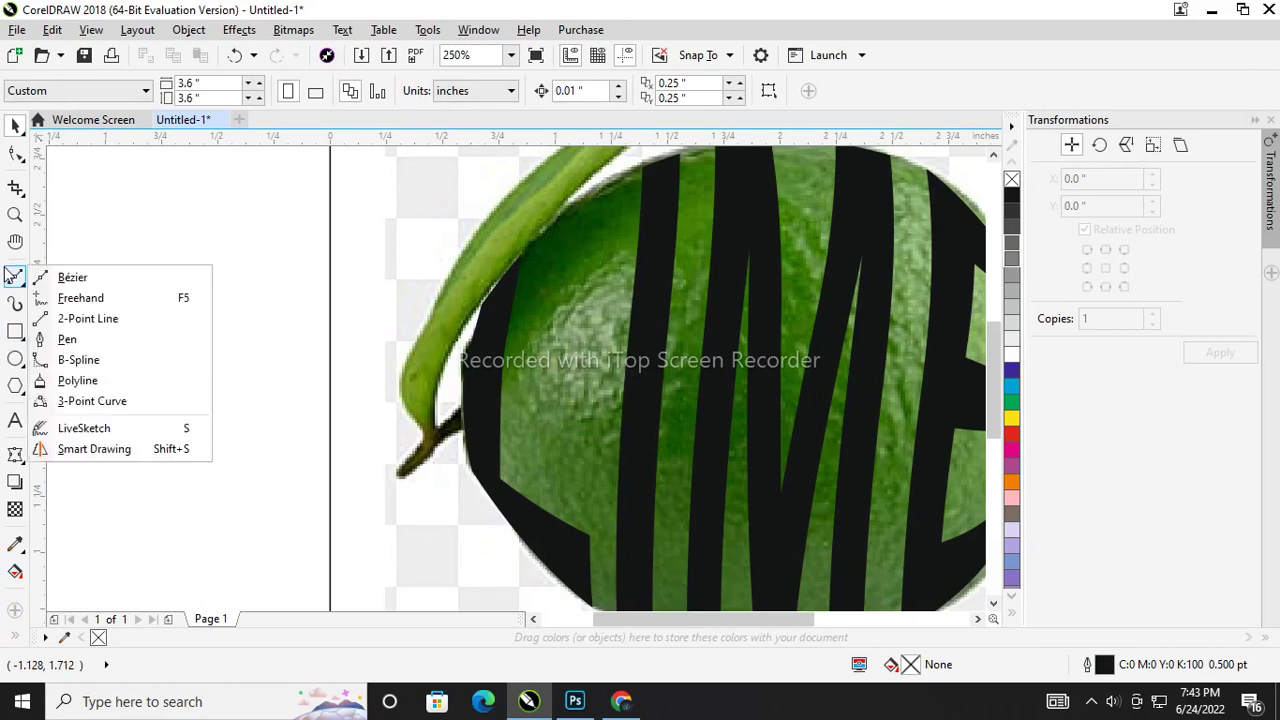
click(80, 314)
scroll(484, 442, up, 2)
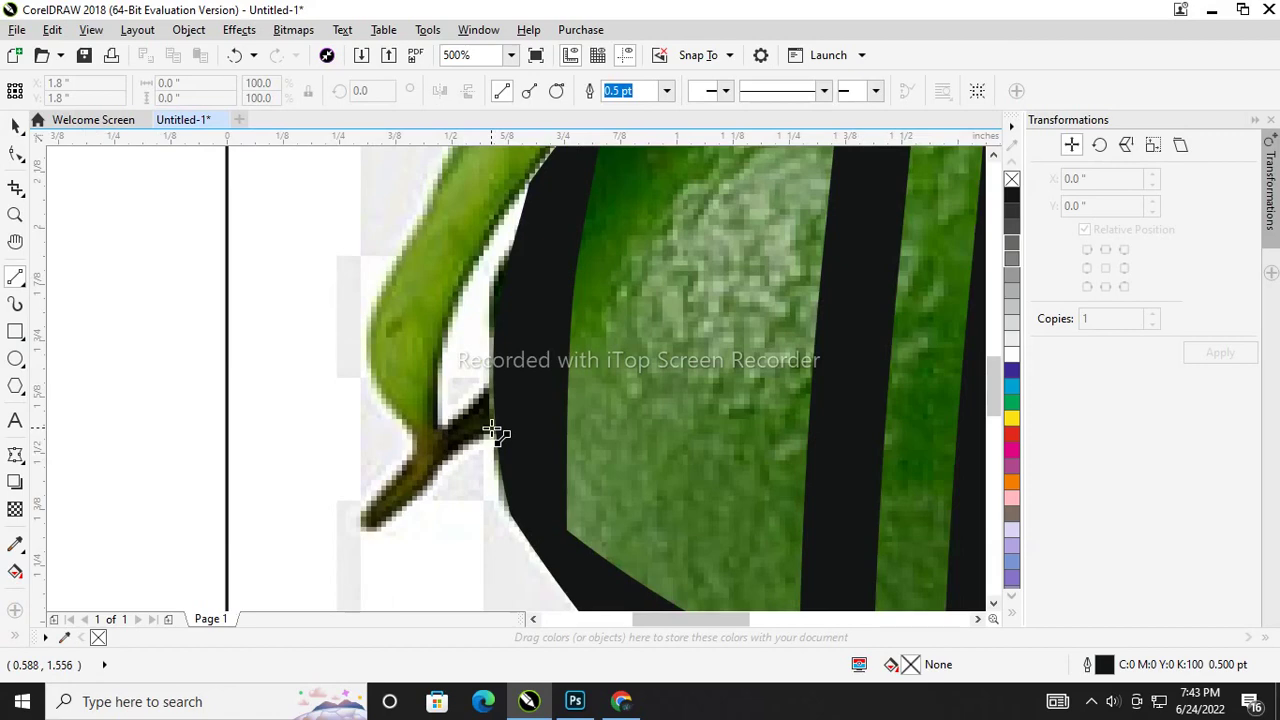
click(25, 285)
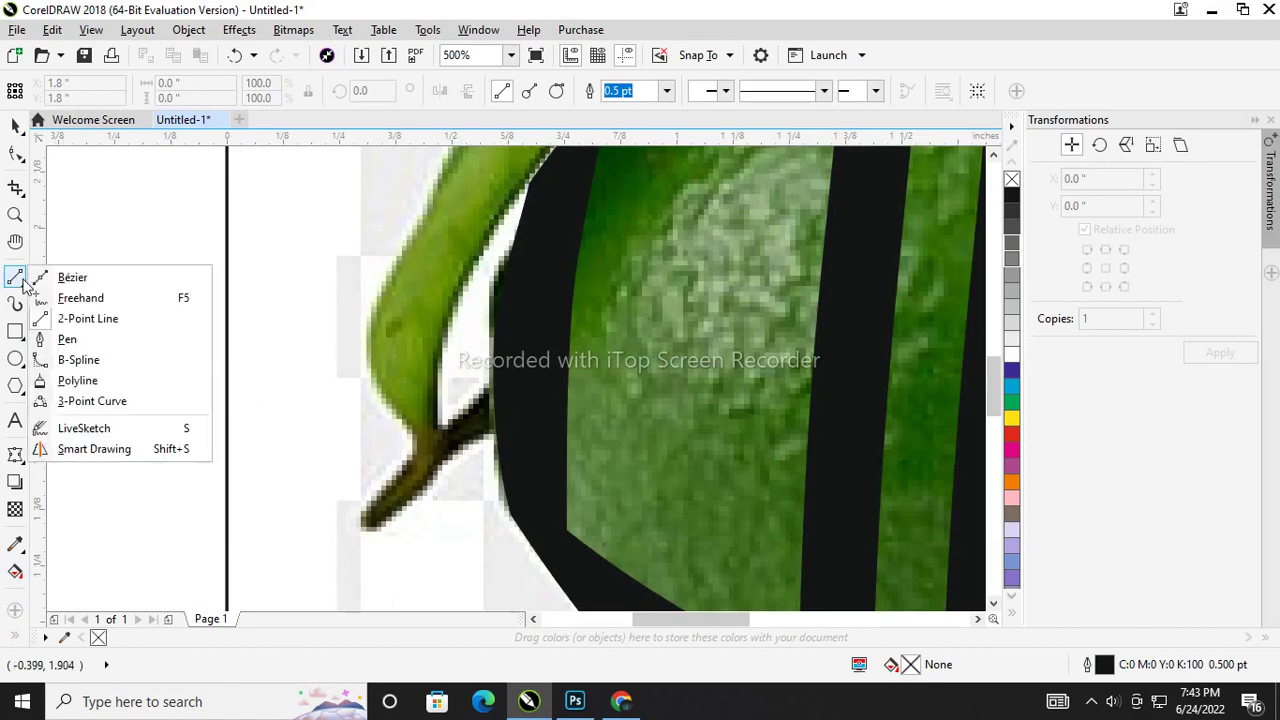
click(80, 294)
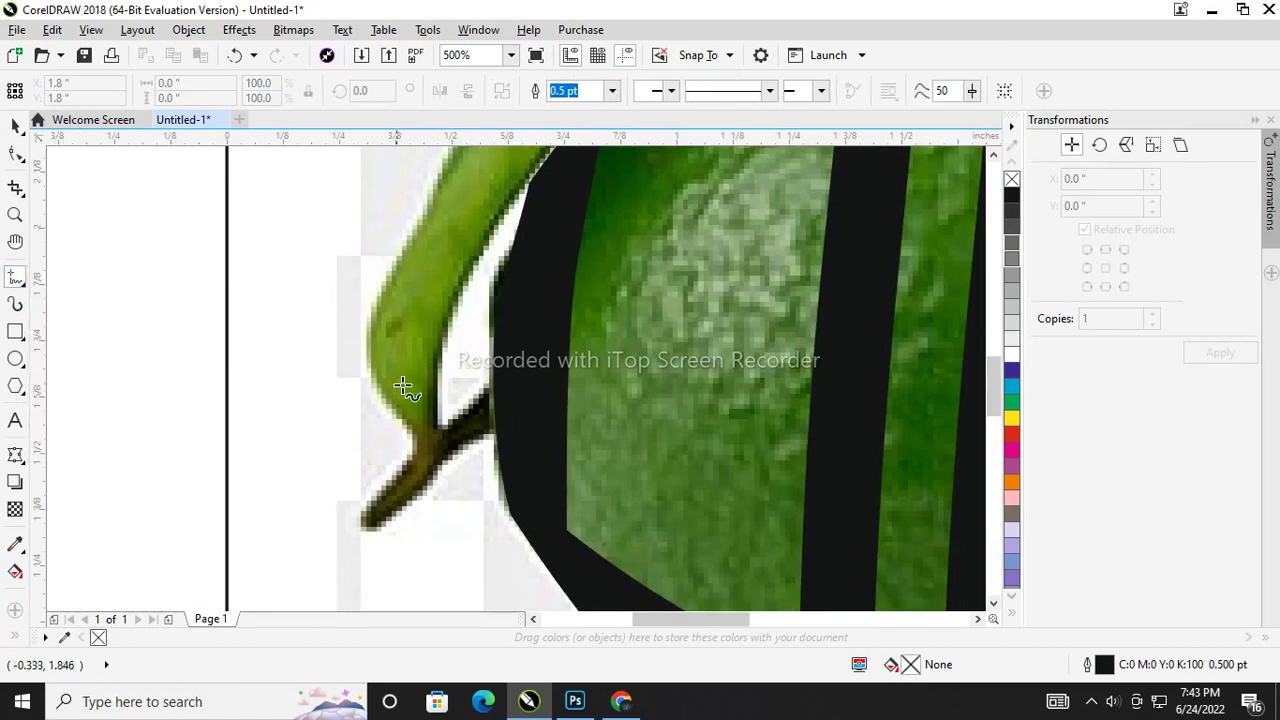
Step: Start the outline at the stem's base and trace around the stem up to the leaf
click(500, 424)
double_click(421, 484)
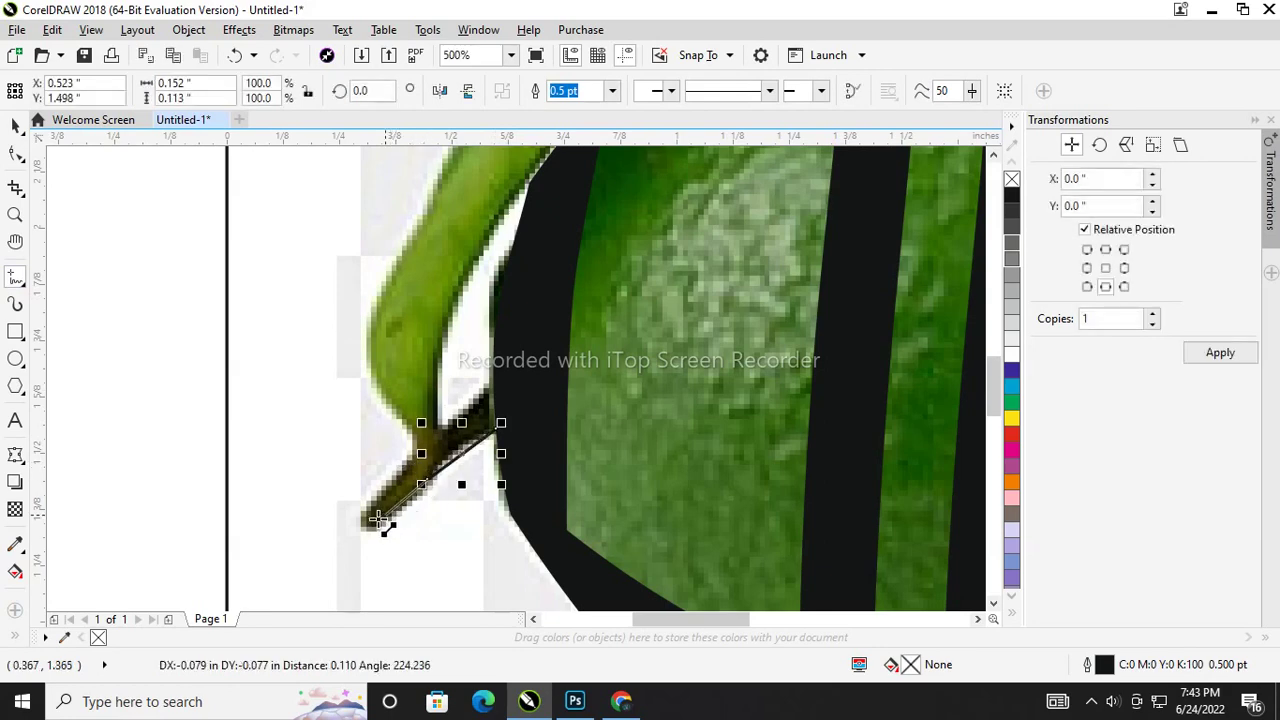
double_click(368, 523)
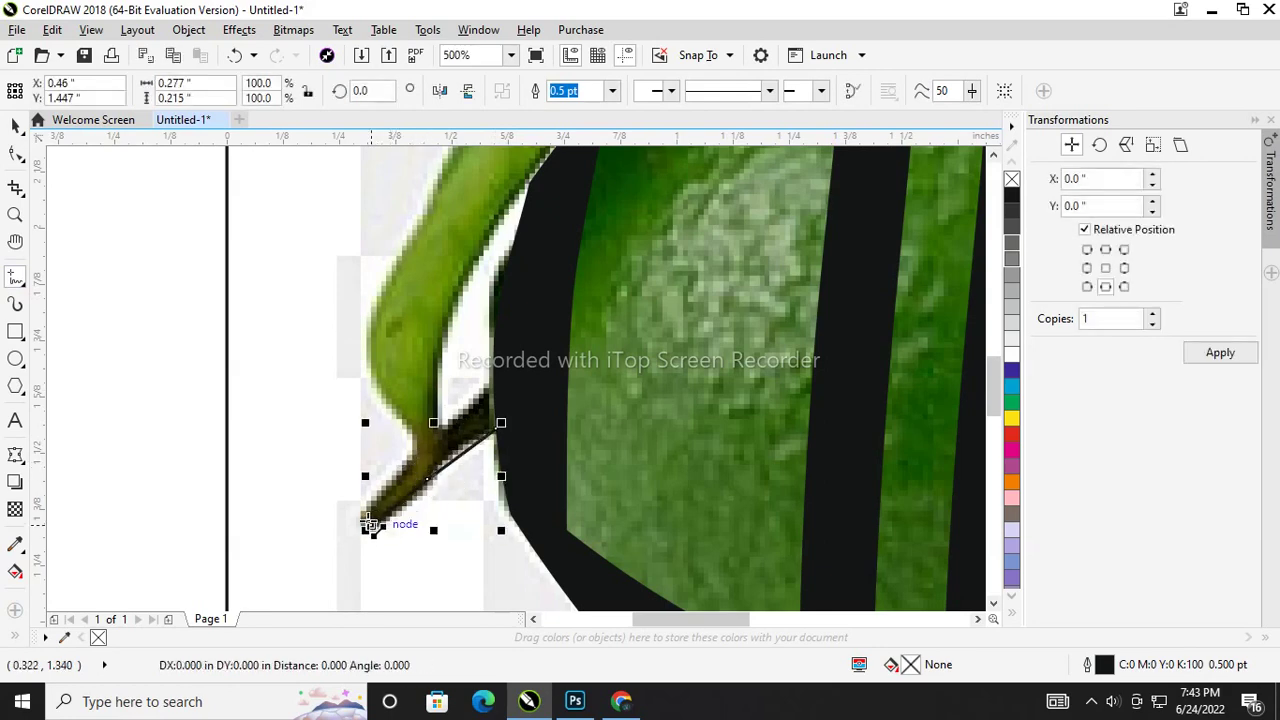
double_click(408, 452)
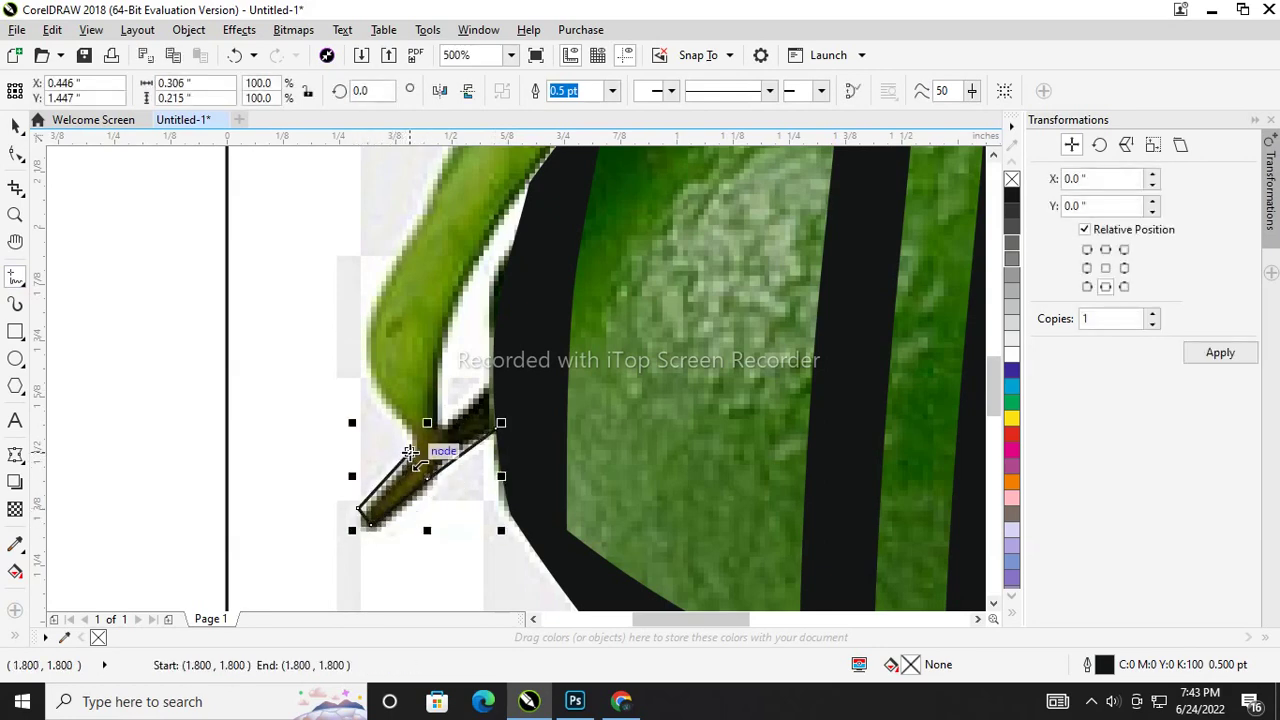
double_click(422, 212)
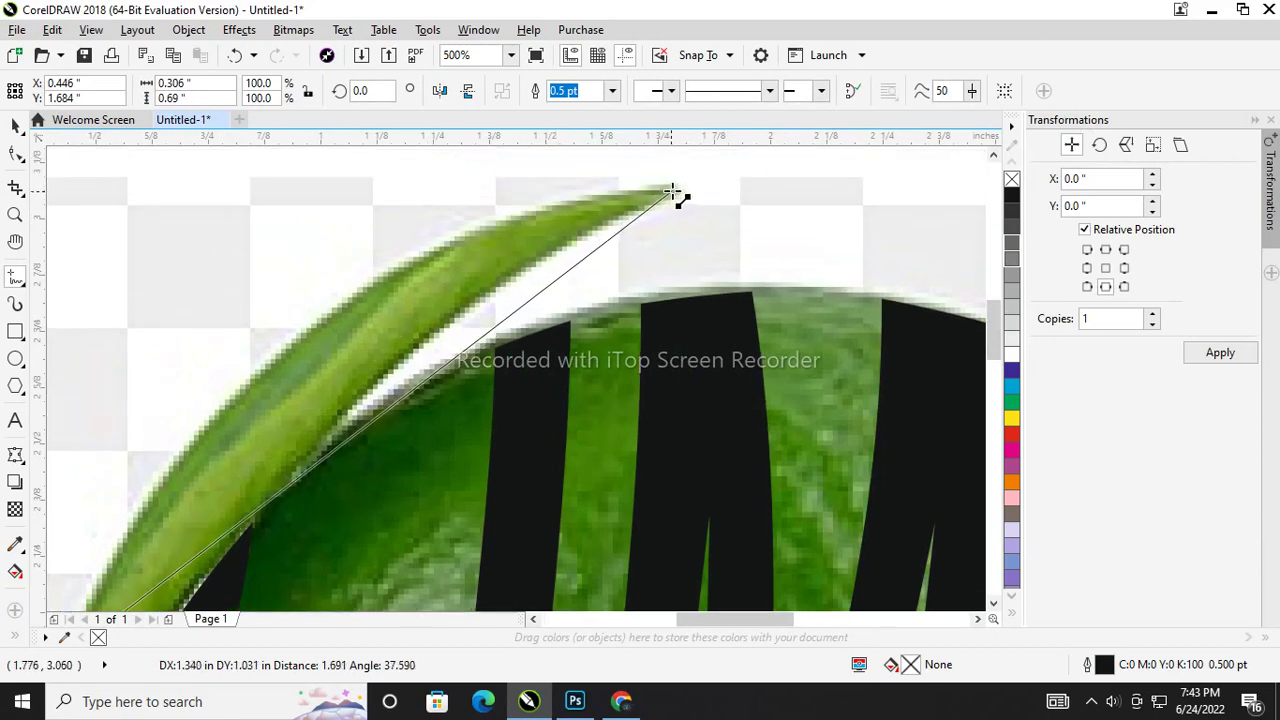
Step: Continue the outline around the leaf tip and inner edge back to the stem
click(675, 188)
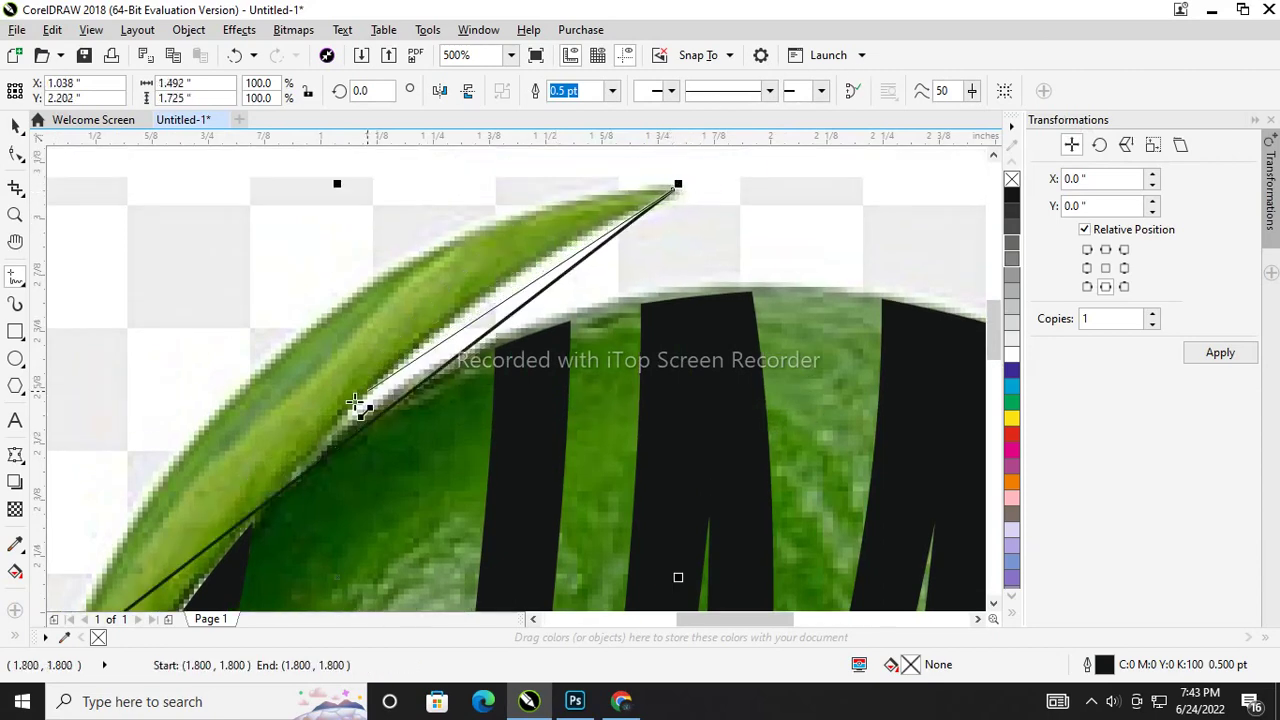
click(316, 446)
scroll(260, 440, down, 5)
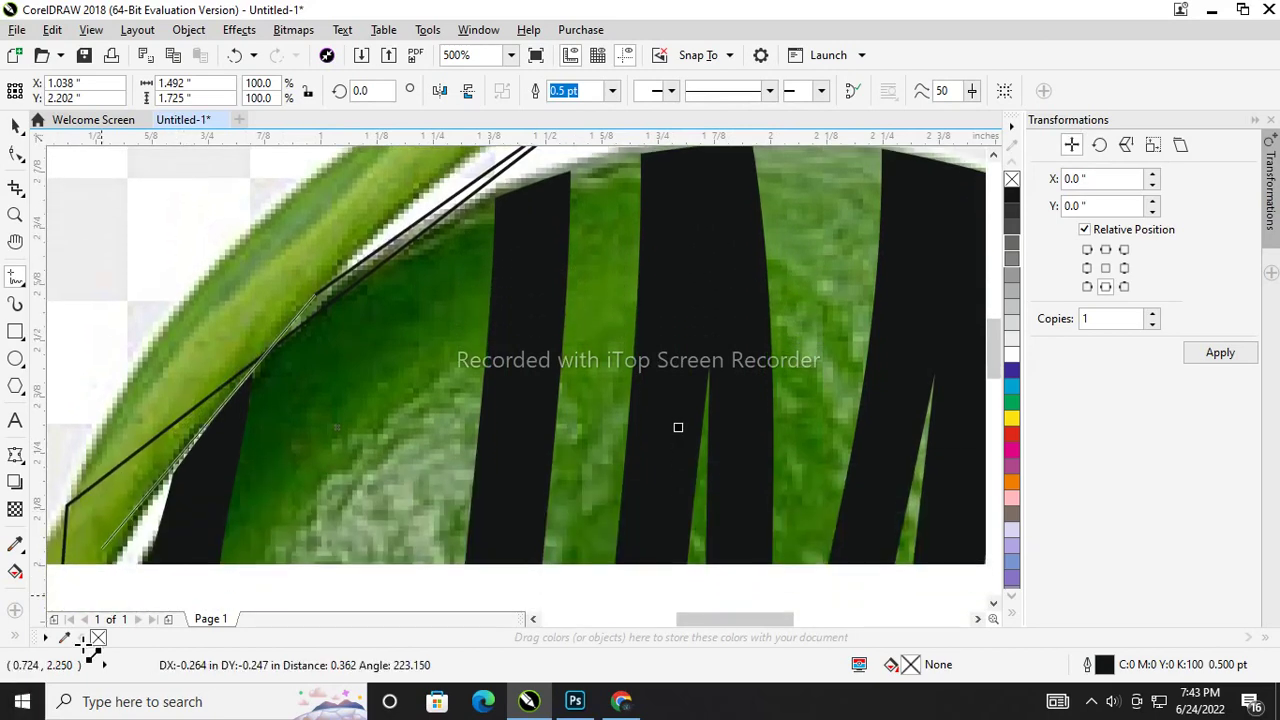
scroll(280, 593, down, 1)
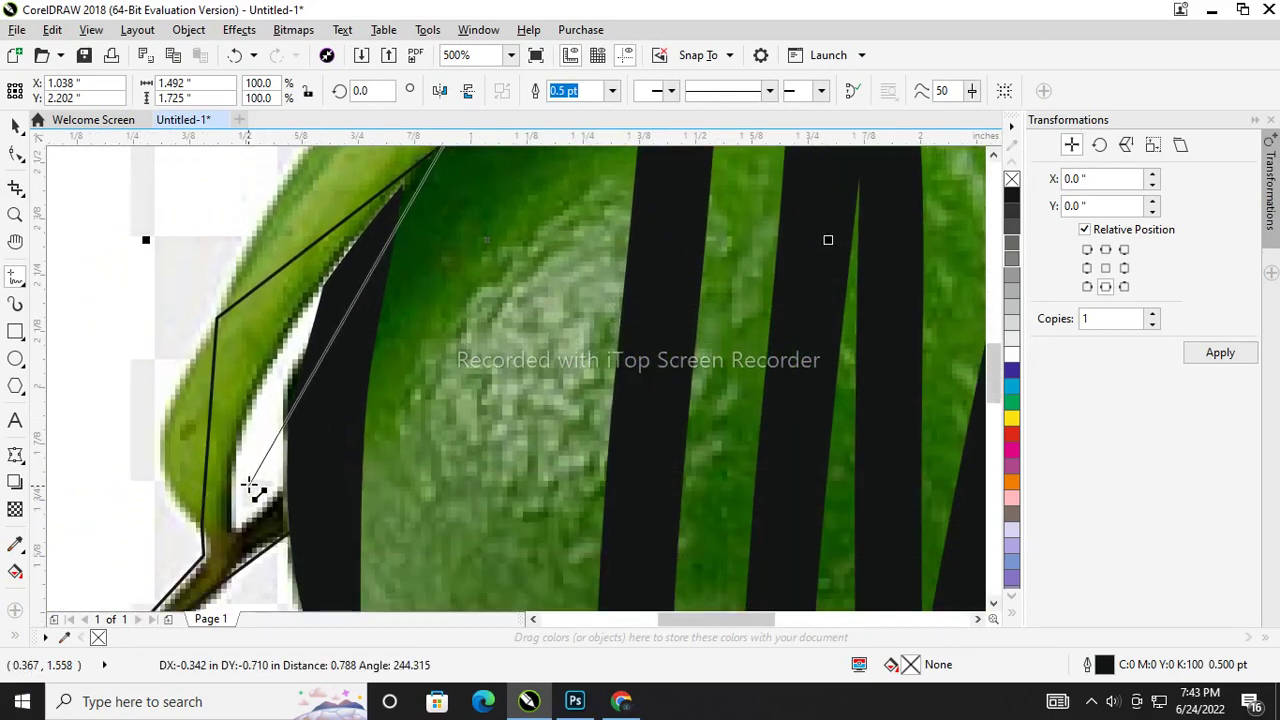
click(255, 500)
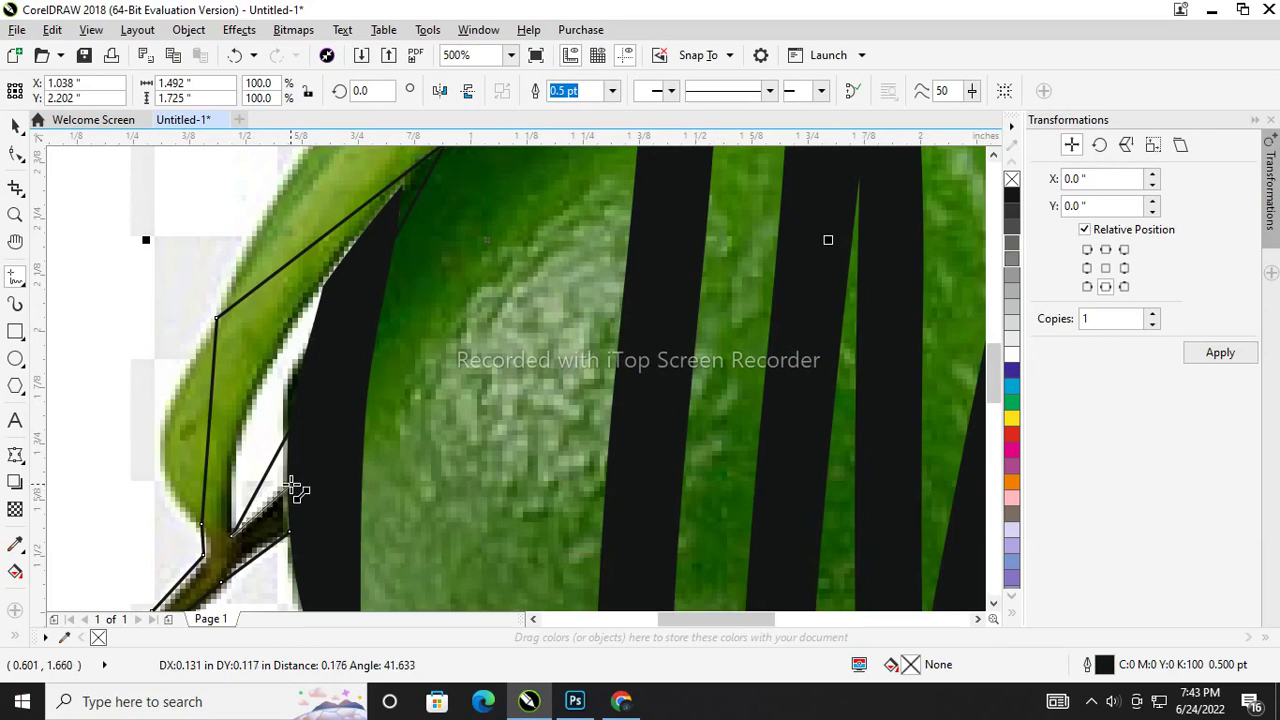
click(288, 487)
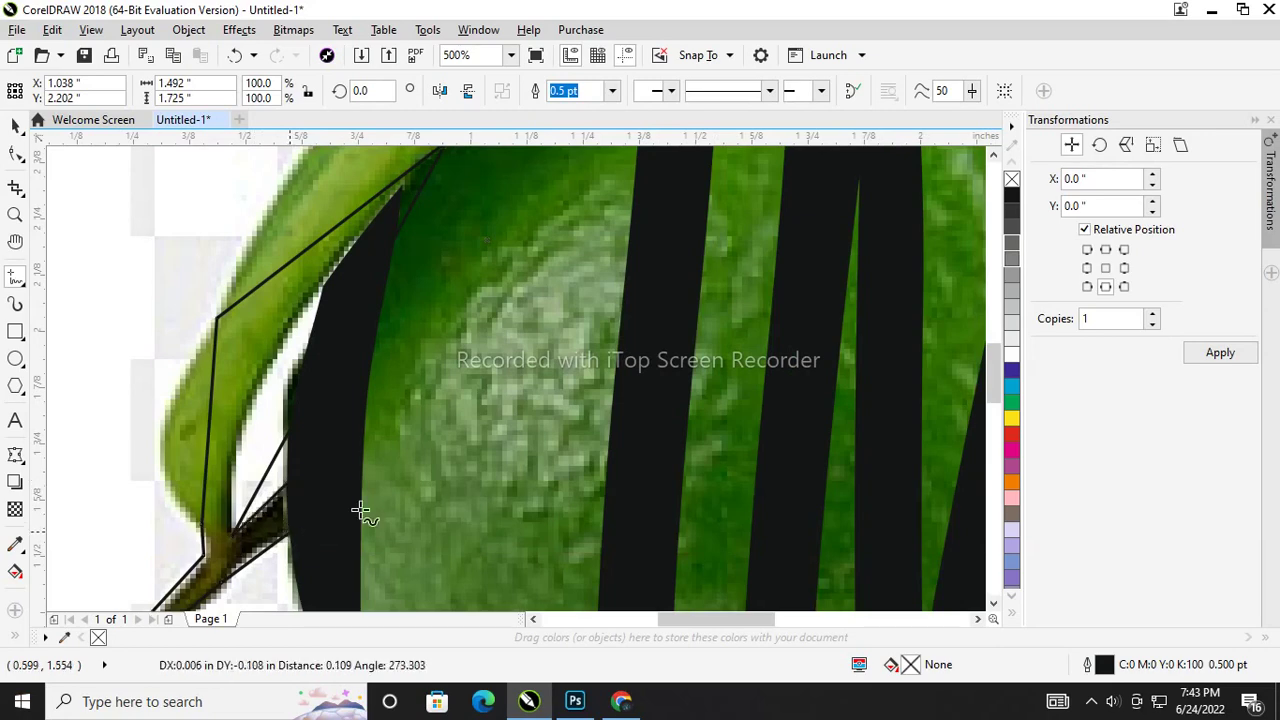
scroll(570, 425, down, 1)
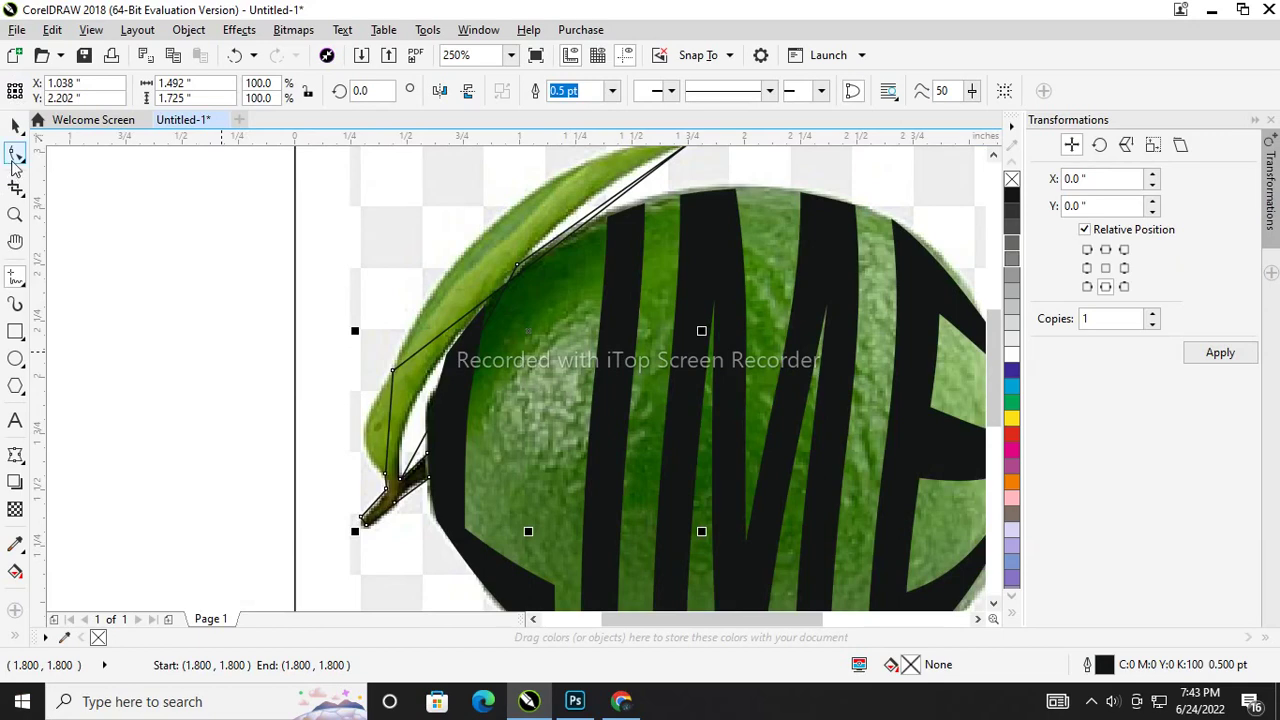
Step: With the Shape tool, shift the outline onto the stem tip and round it around the tip
click(15, 157)
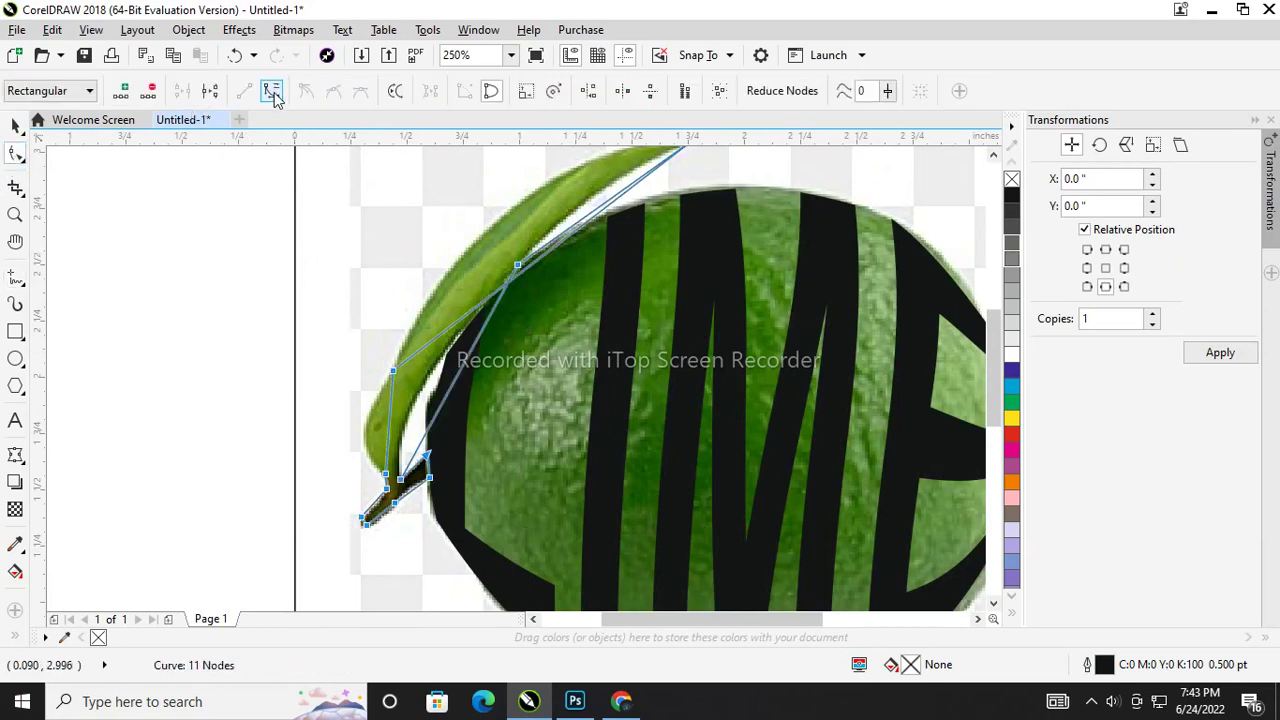
scroll(366, 527, up, 3)
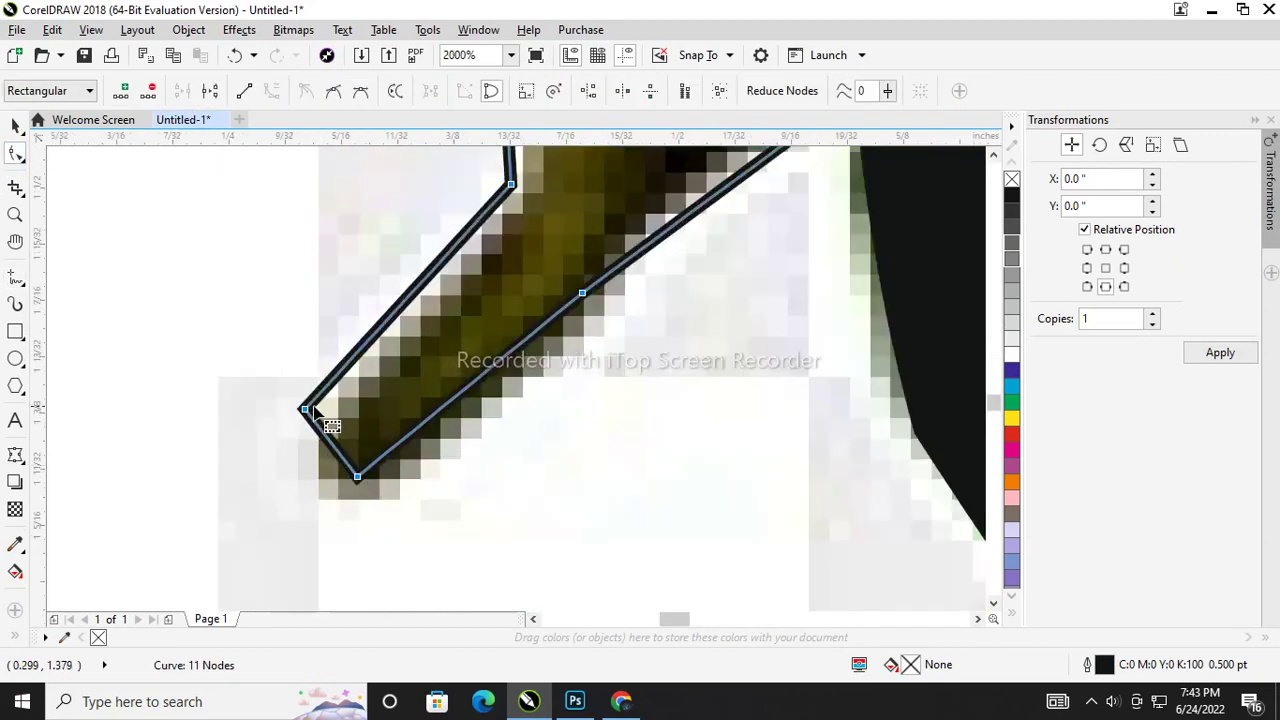
drag(305, 410, 319, 426)
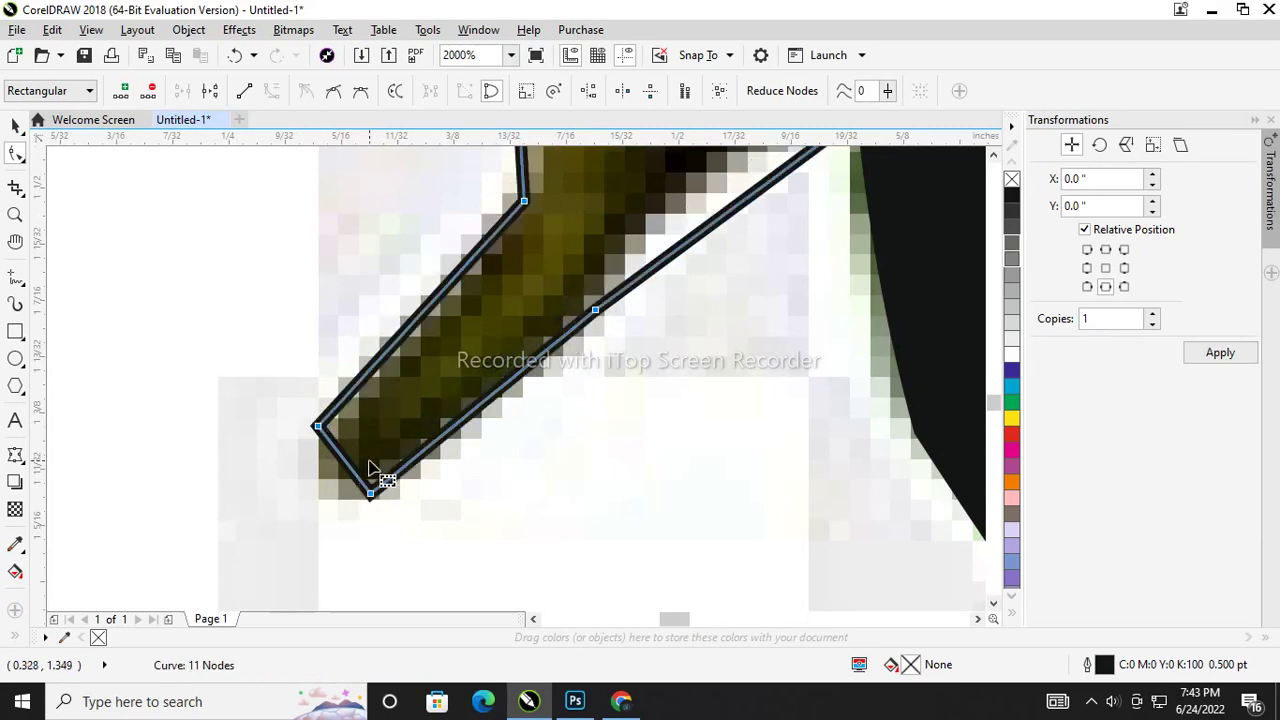
scroll(368, 466, down, 1)
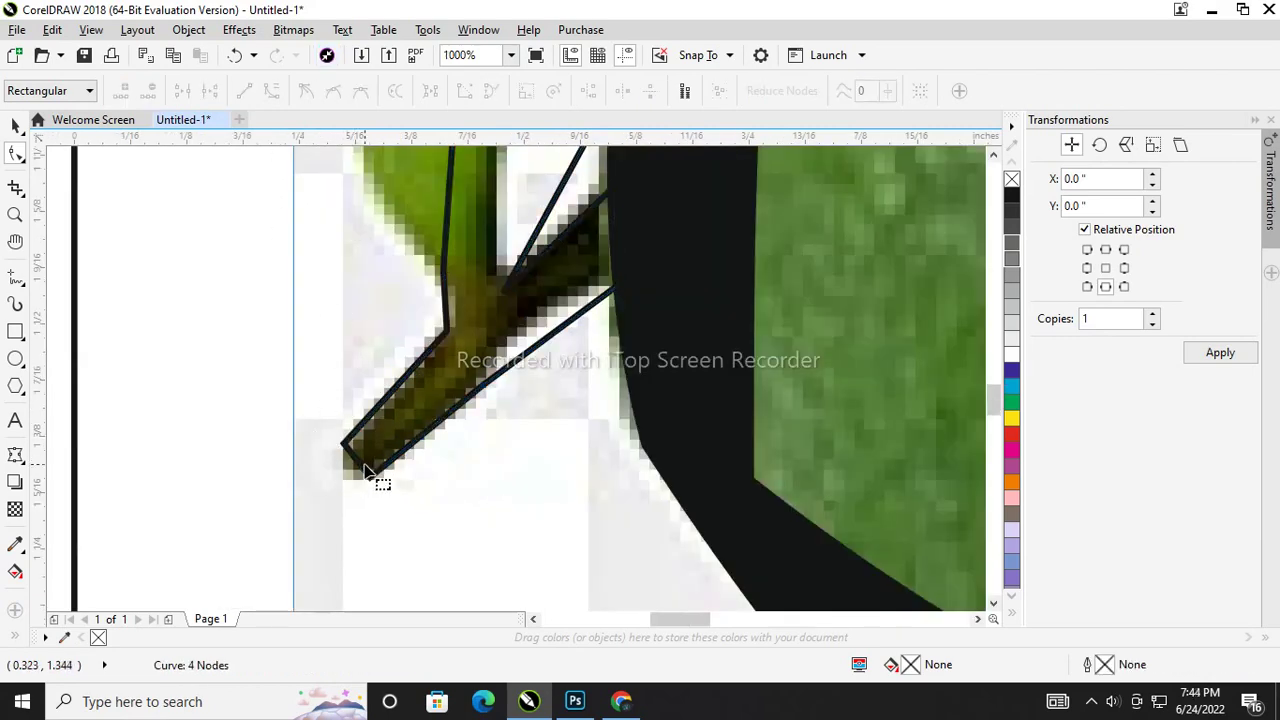
scroll(366, 470, up, 1)
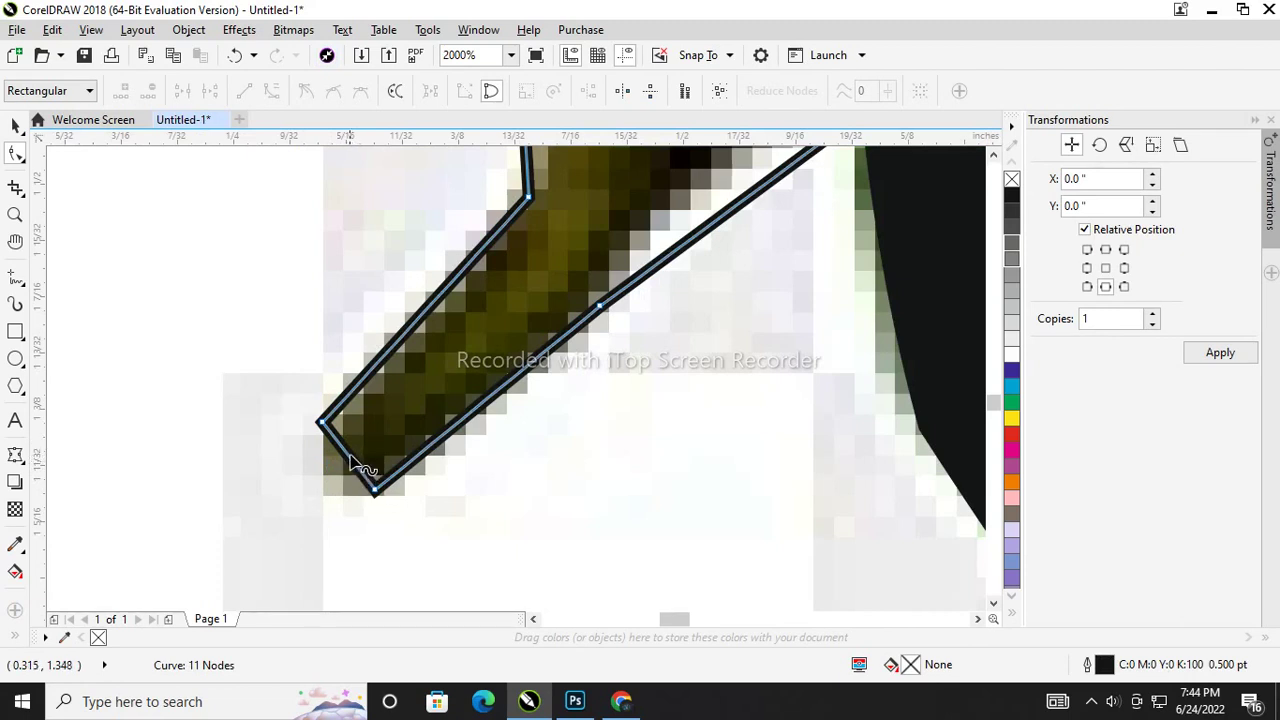
drag(352, 462, 330, 479)
scroll(527, 424, down, 1)
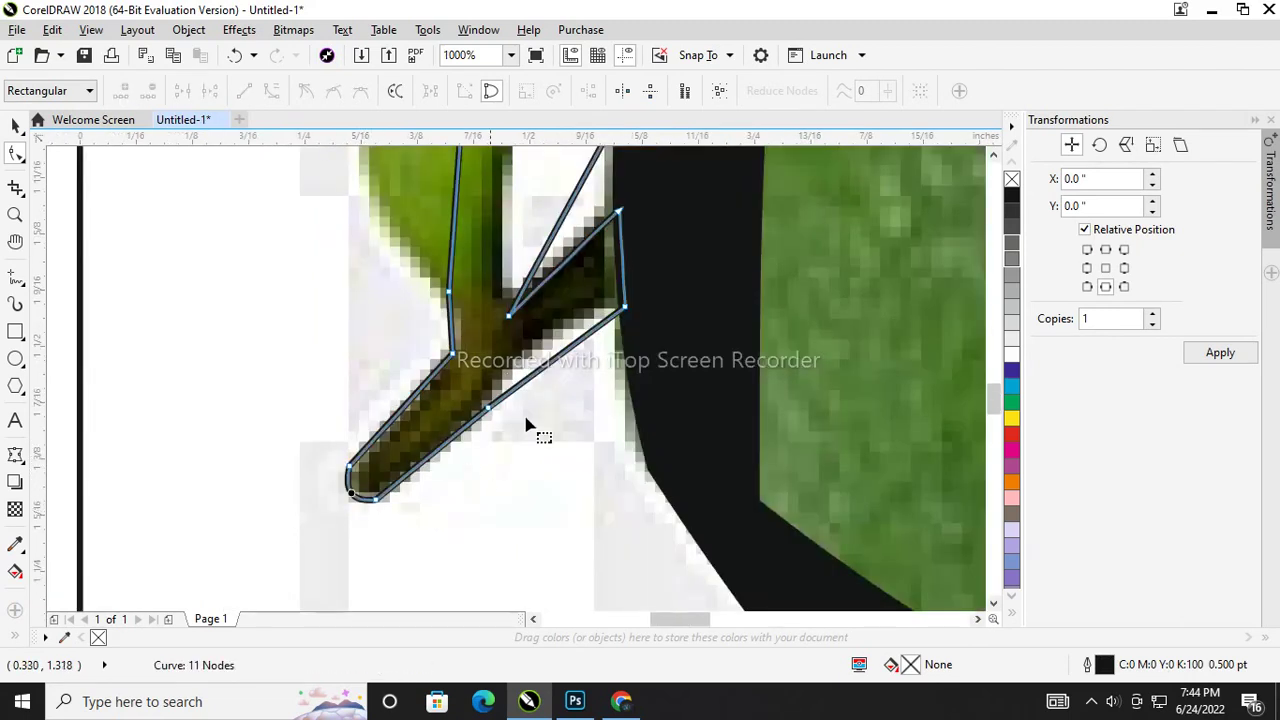
Step: Bend the outline's lower segment so it follows the stem's edge
scroll(577, 319, up, 1)
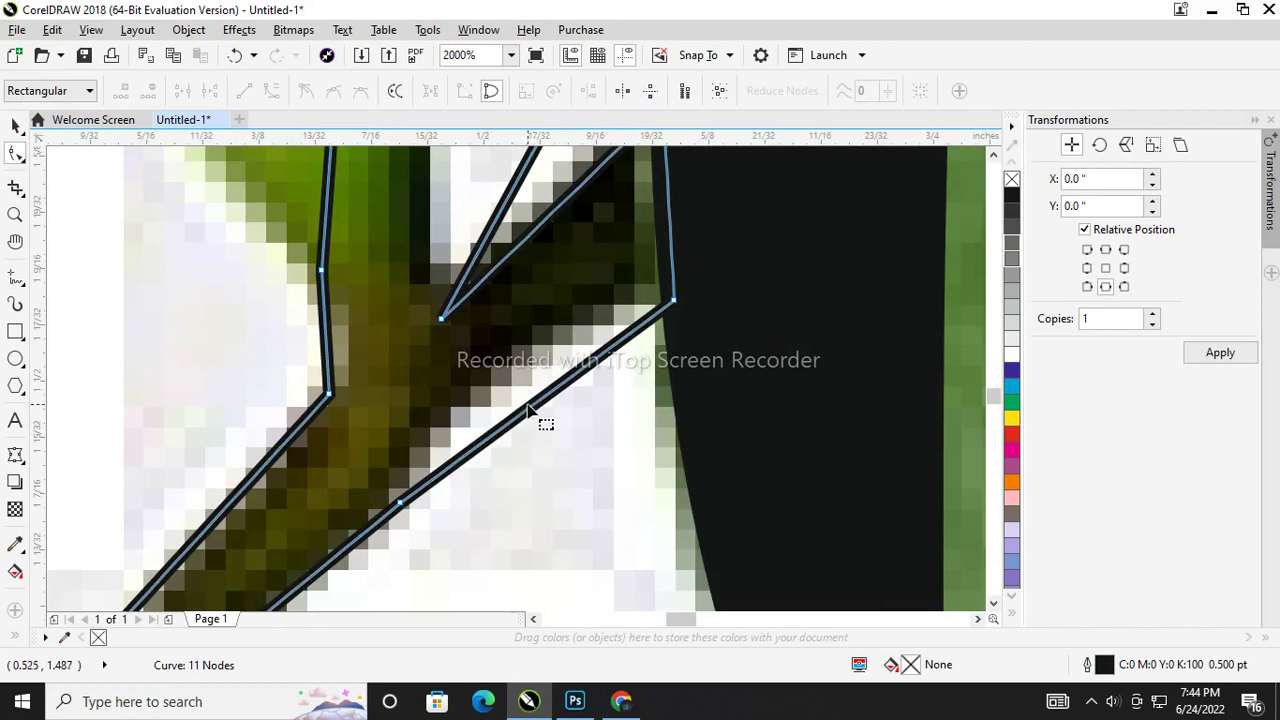
drag(527, 412, 500, 371)
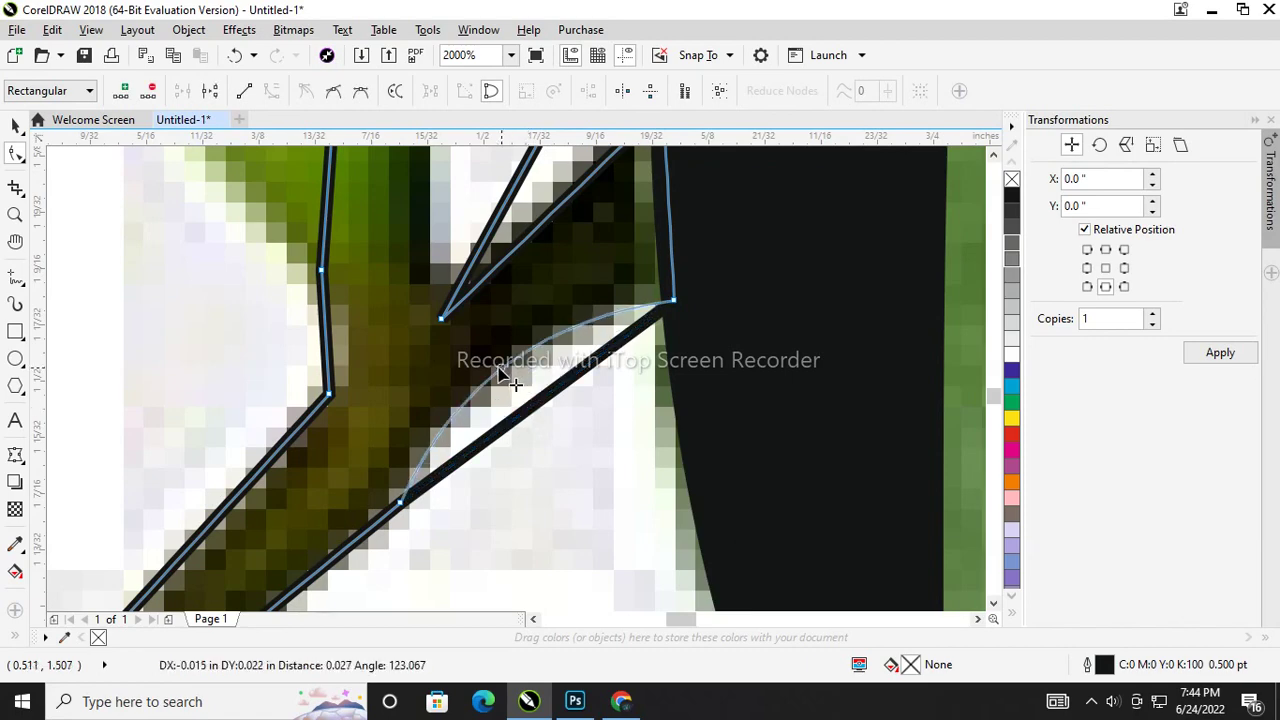
scroll(577, 493, down, 1)
scroll(577, 493, down, 1)
scroll(571, 371, up, 1)
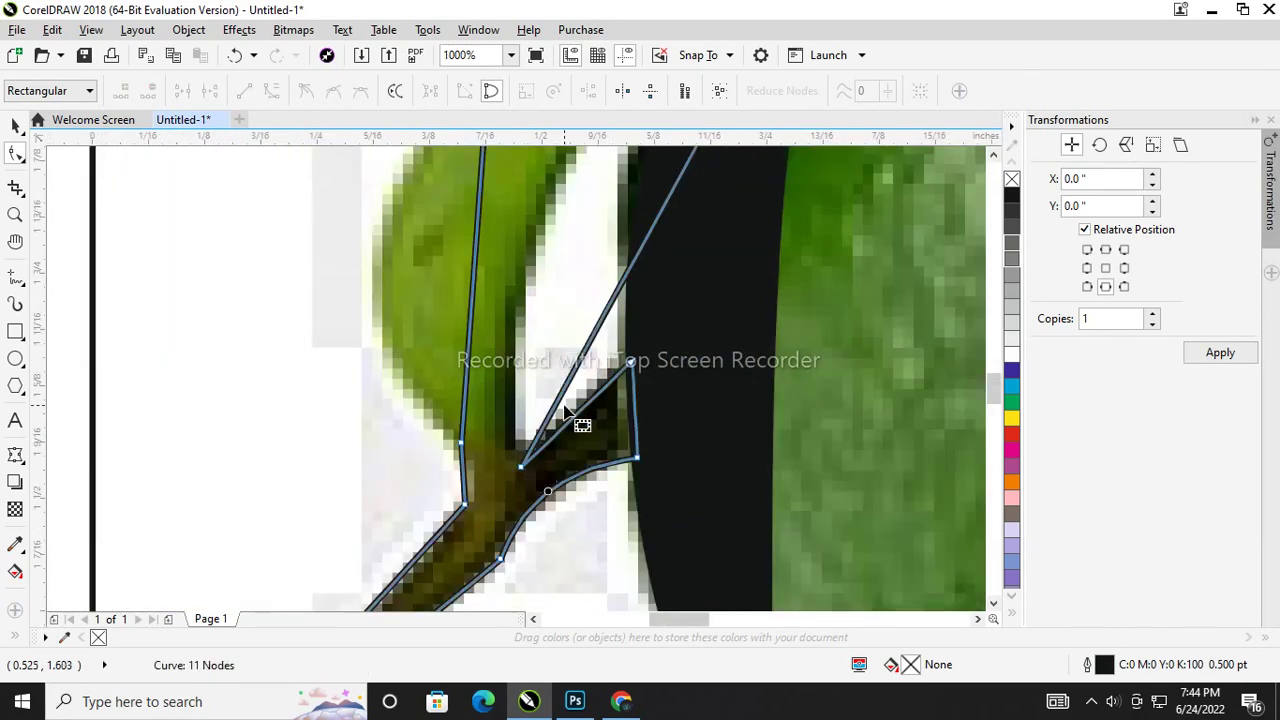
scroll(586, 423, up, 1)
scroll(554, 480, down, 2)
scroll(545, 470, down, 1)
scroll(583, 371, up, 1)
Step: Bend the diagonal and upper segments to follow the leaf's edges
drag(627, 372, 549, 401)
scroll(545, 450, down, 1)
scroll(740, 255, up, 1)
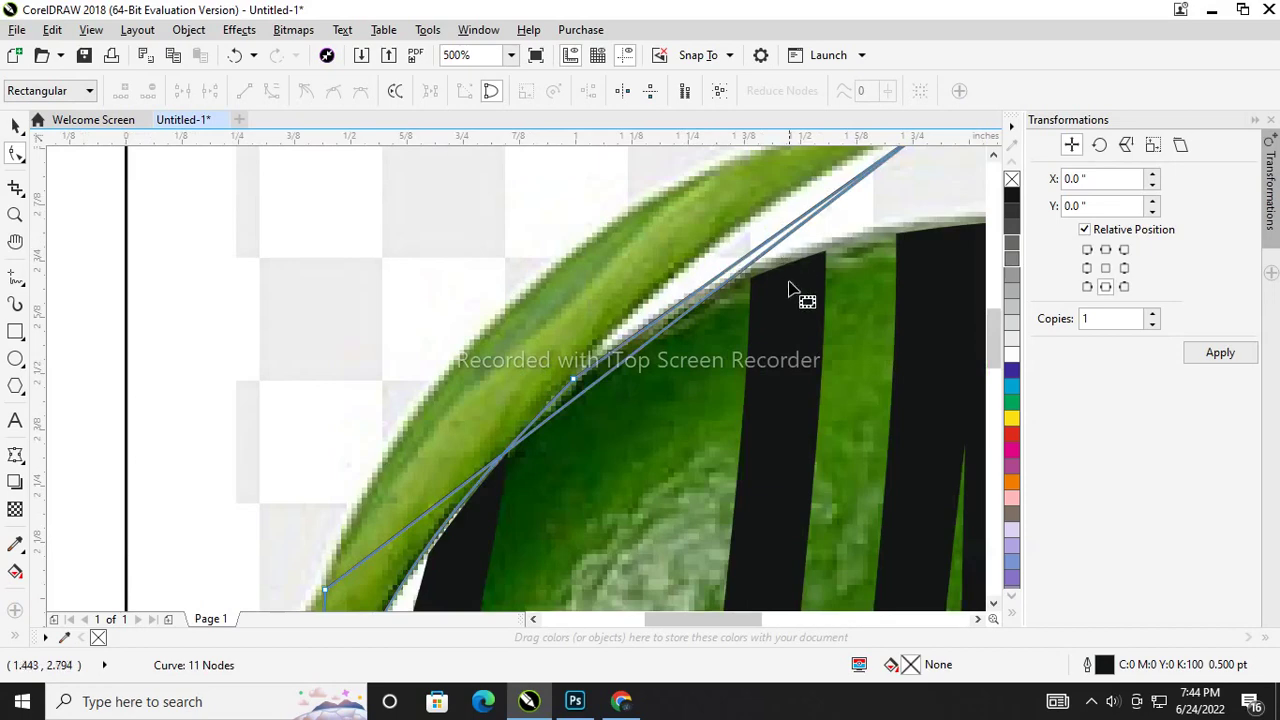
drag(660, 333, 551, 281)
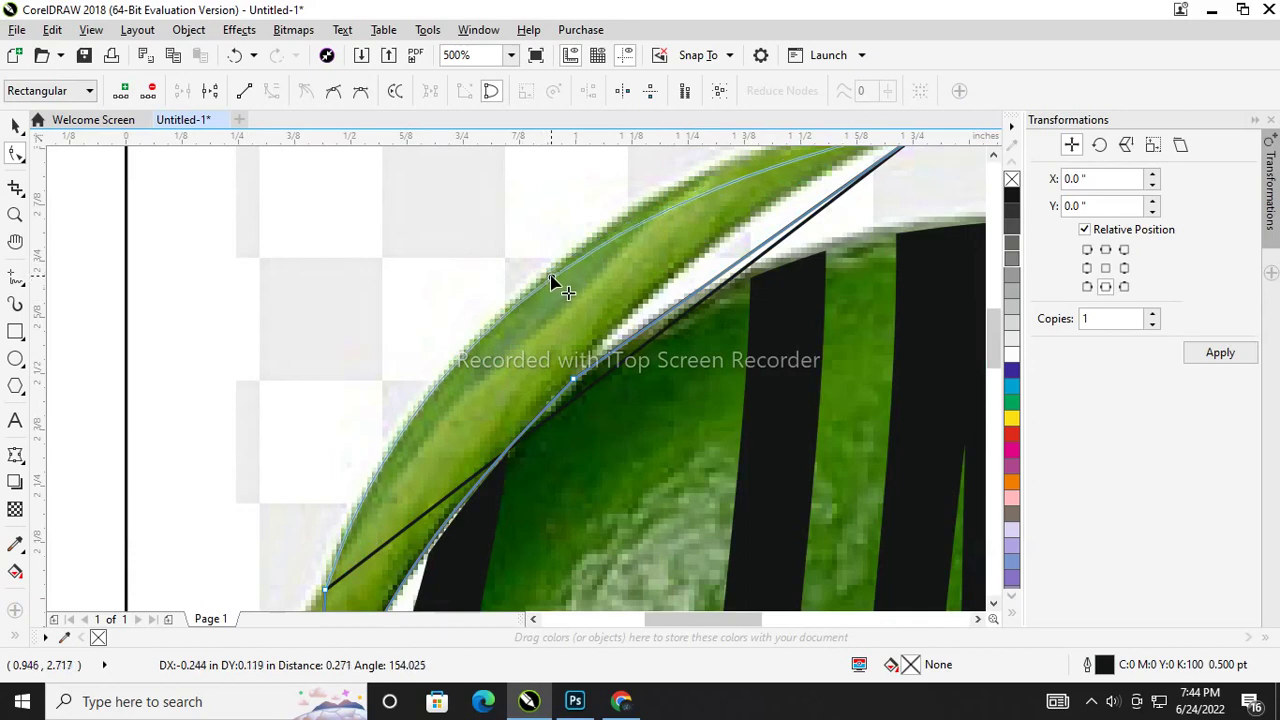
scroll(666, 260, down, 3)
scroll(729, 240, up, 3)
Step: Curve the segment at the leaf's tip node along the leaf's inner edge
click(753, 275)
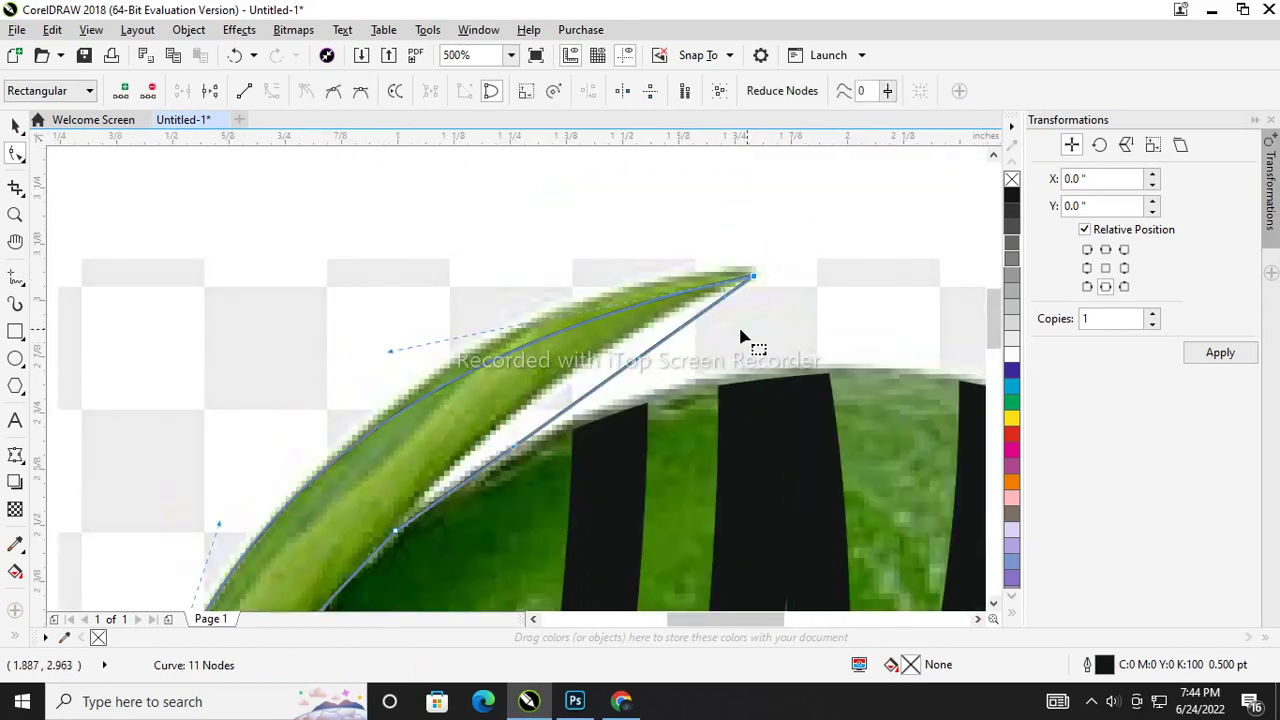
drag(390, 357, 465, 272)
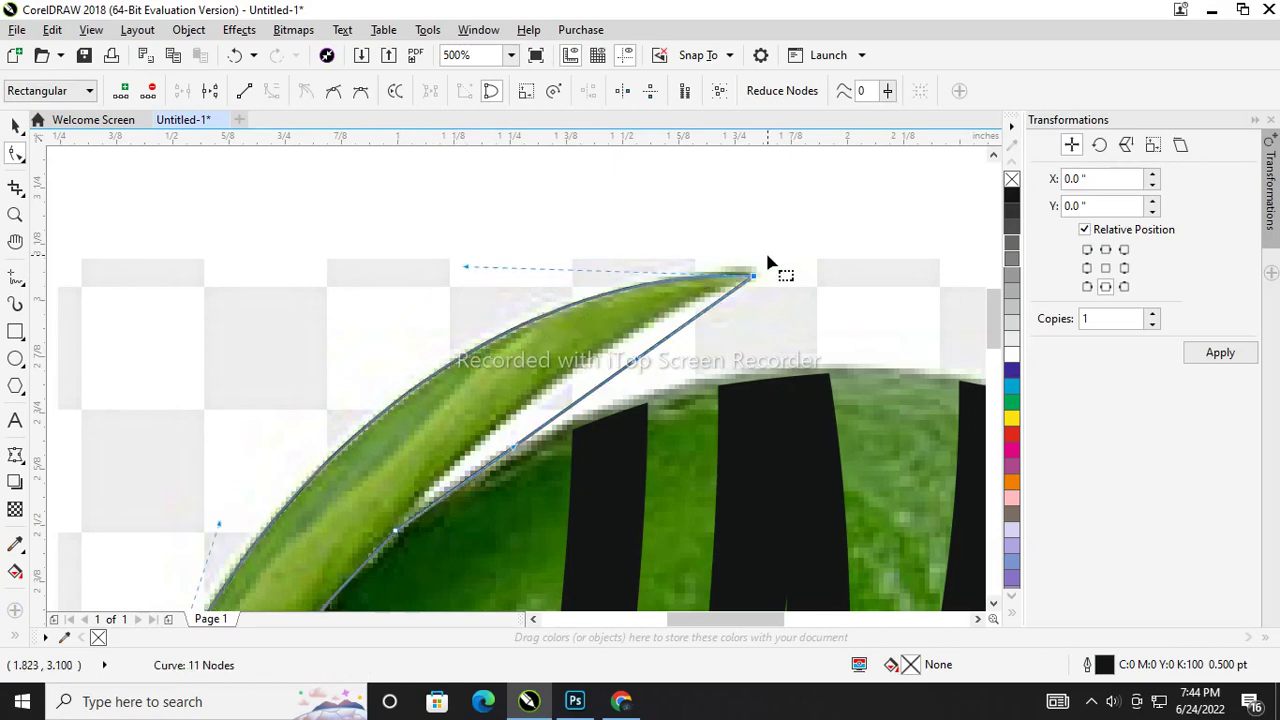
scroll(571, 357, down, 3)
scroll(523, 380, up, 1)
scroll(512, 400, up, 2)
scroll(663, 337, down, 3)
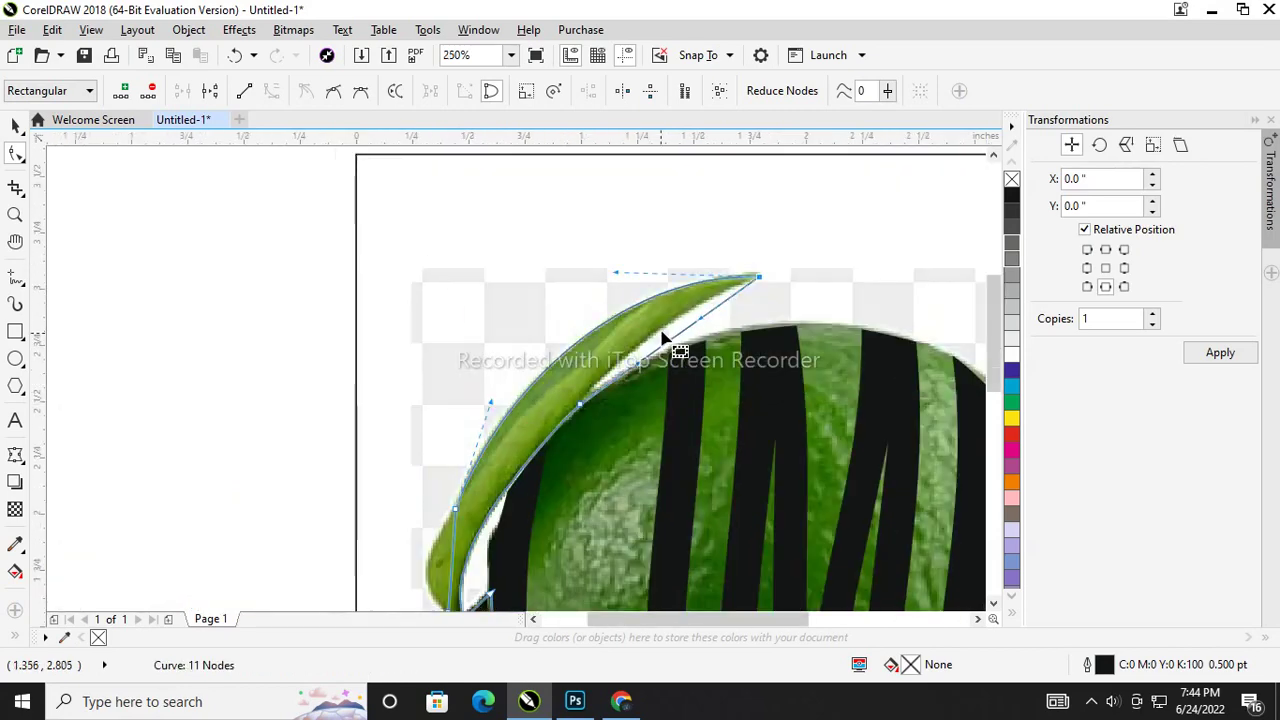
scroll(666, 380, up, 3)
scroll(684, 360, up, 2)
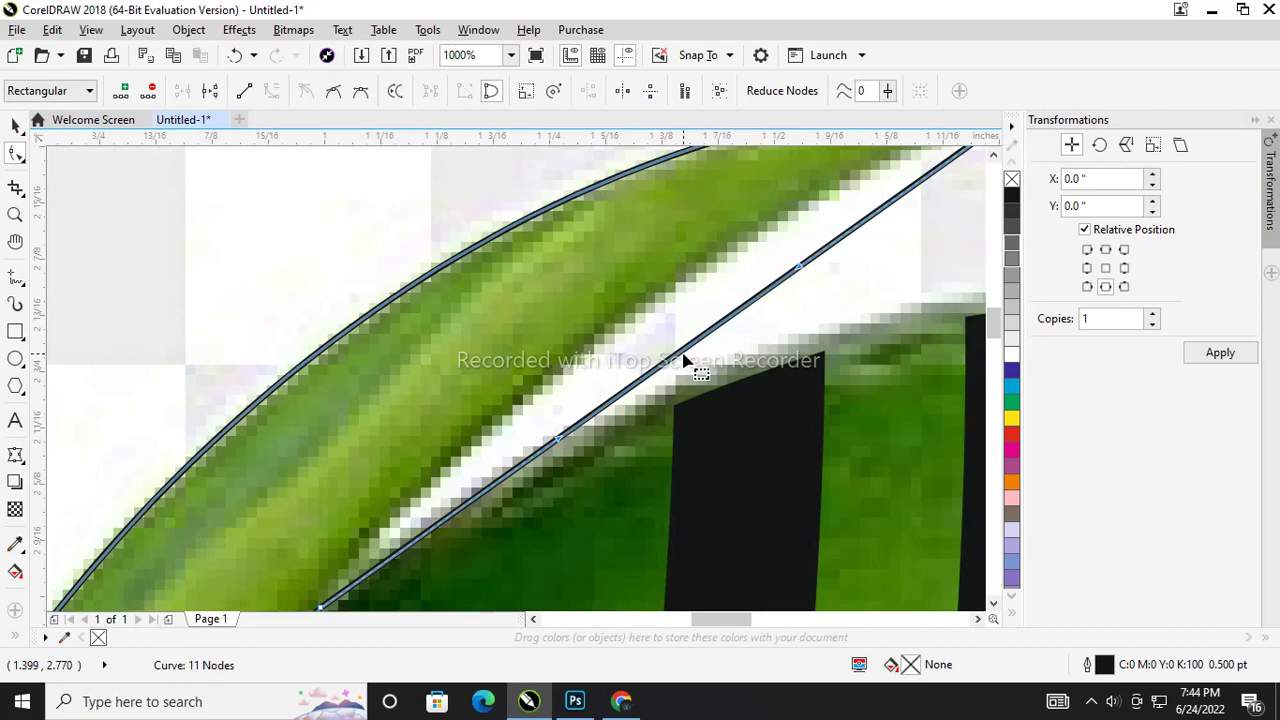
Step: Pull the remaining curve onto the leaf edge and delete one extra node, leaving 10 nodes
drag(680, 358, 649, 309)
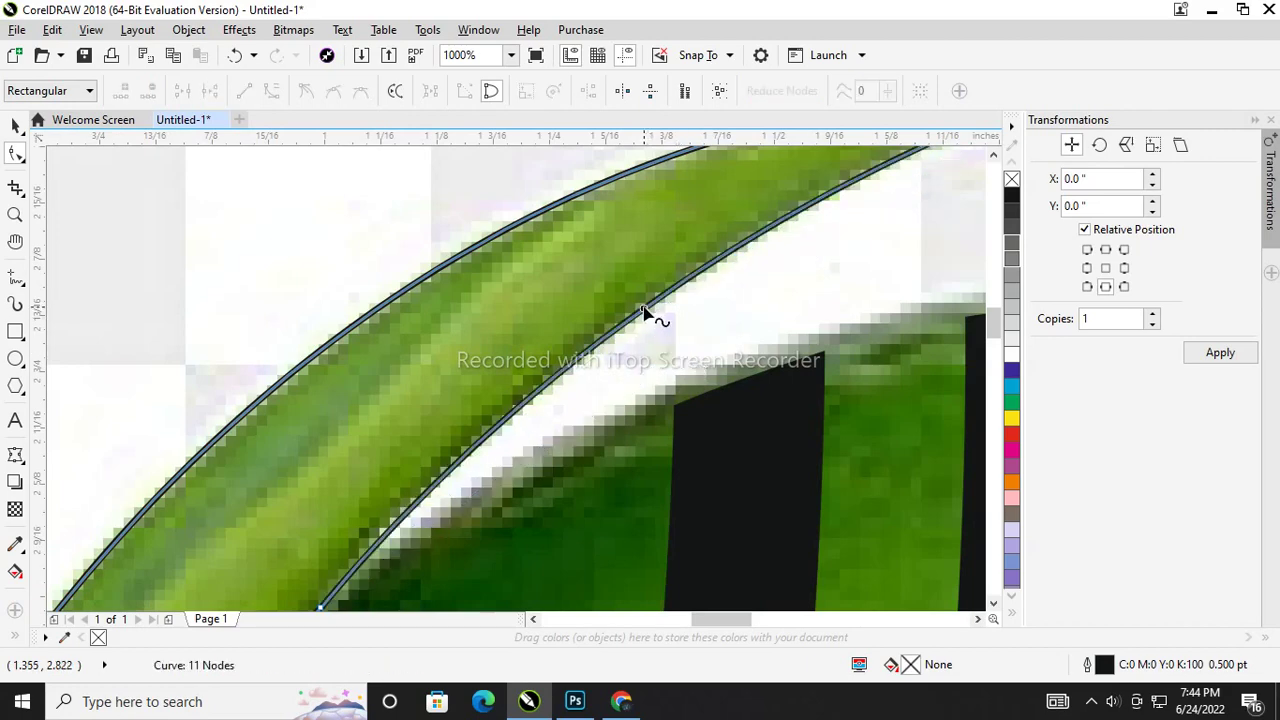
scroll(688, 280, down, 4)
scroll(620, 380, up, 4)
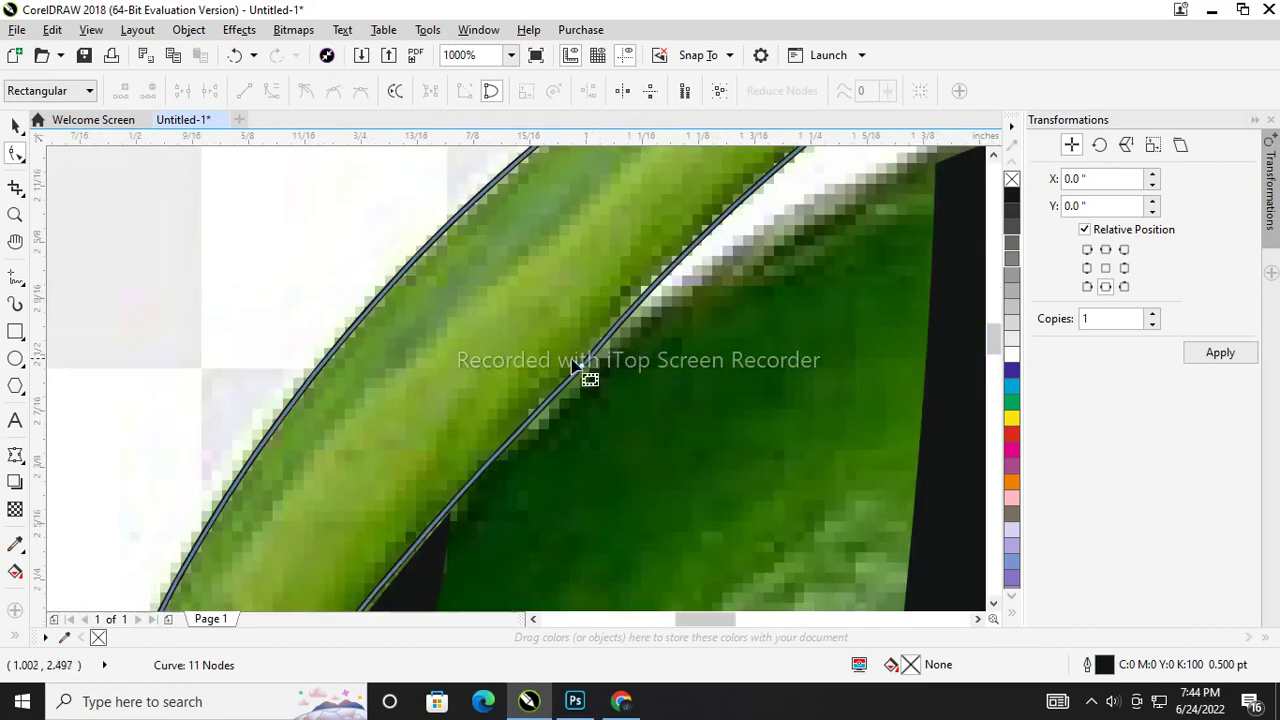
double_click(583, 364)
scroll(600, 360, down, 4)
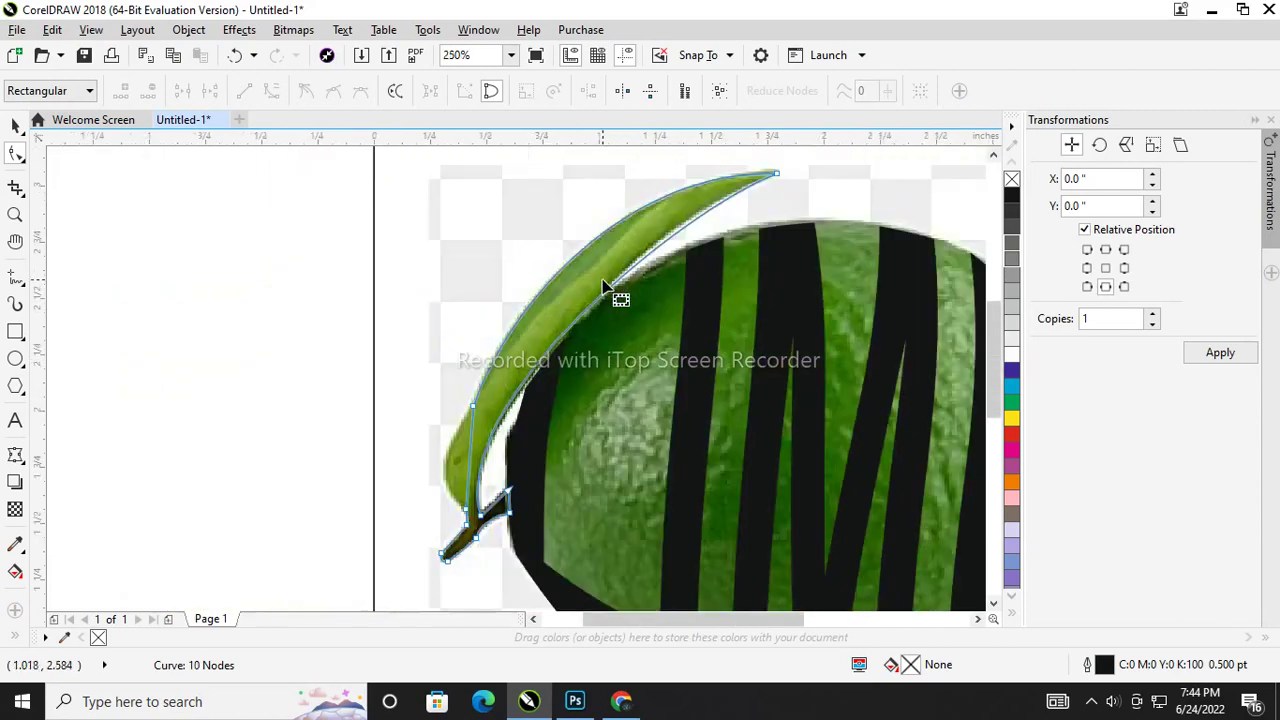
Step: Nudge the leaf node near the stem slightly left to fit the leaf outline
scroll(505, 480, up, 3)
click(462, 598)
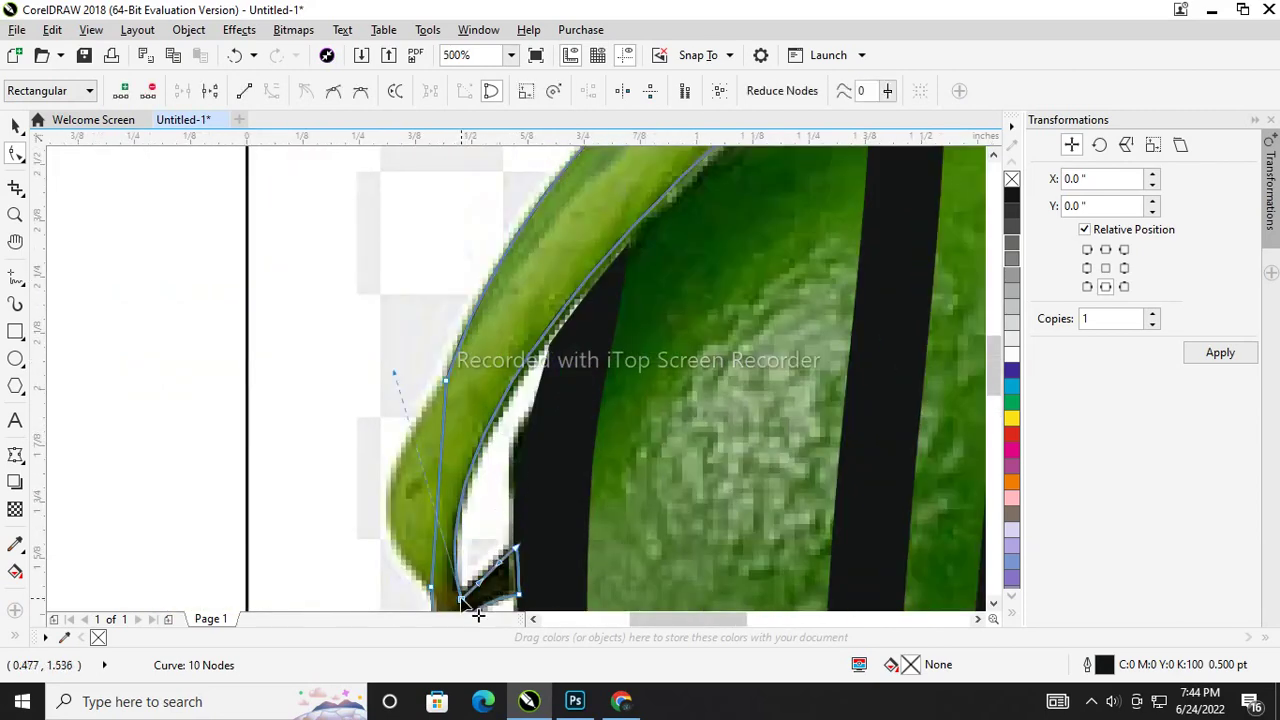
scroll(471, 540, down, 3)
scroll(509, 480, up, 3)
scroll(410, 375, down, 3)
scroll(557, 278, up, 3)
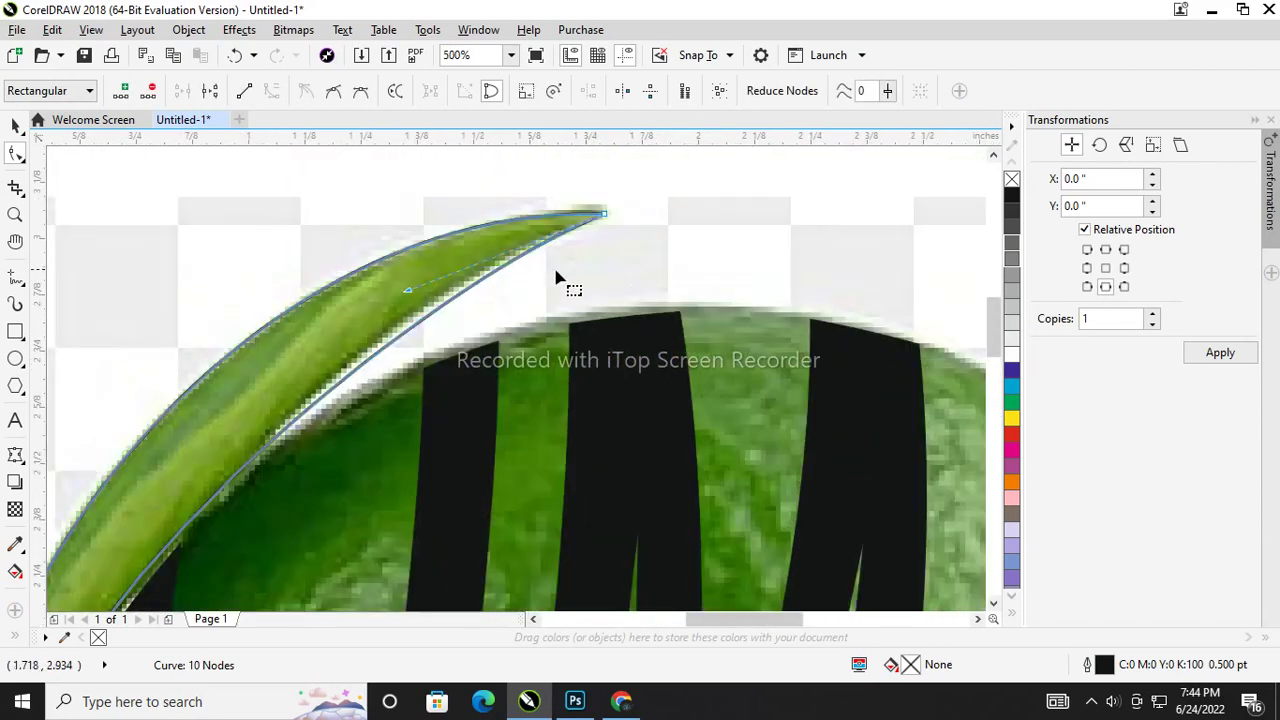
drag(410, 296, 386, 291)
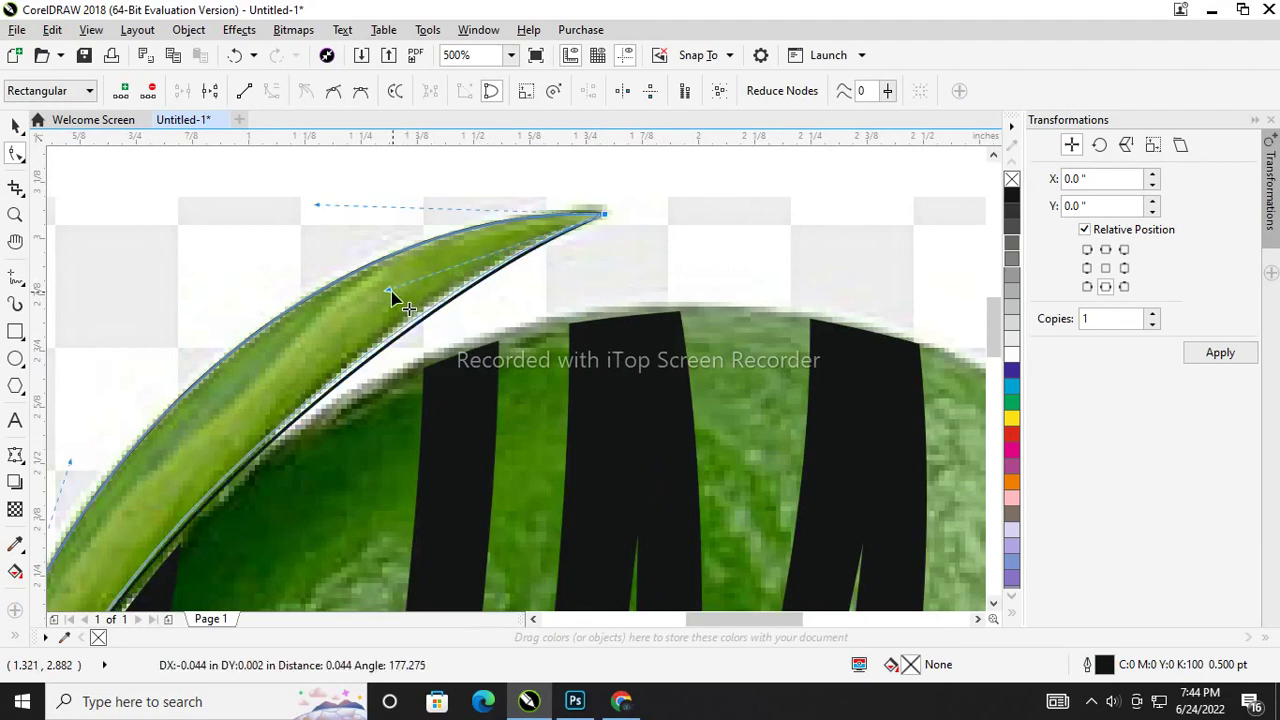
scroll(405, 337, down, 4)
scroll(405, 337, up, 4)
scroll(457, 277, down, 2)
scroll(323, 391, up, 2)
Step: Curve the final straight segments along the leaf's outer edge and stem, then return to the Pick tool
mouse_move(285, 322)
mouse_down()
mouse_move(309, 331)
mouse_move(285, 378)
mouse_up()
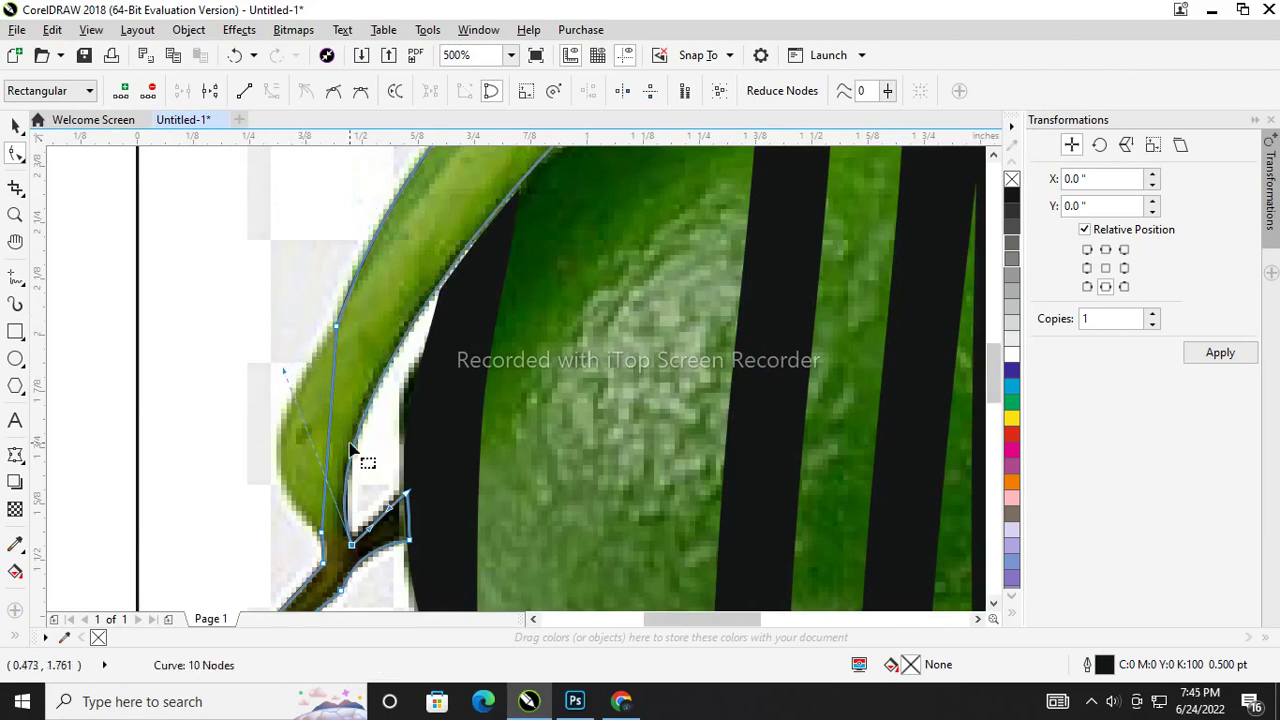
scroll(357, 455, down, 2)
scroll(290, 480, up, 2)
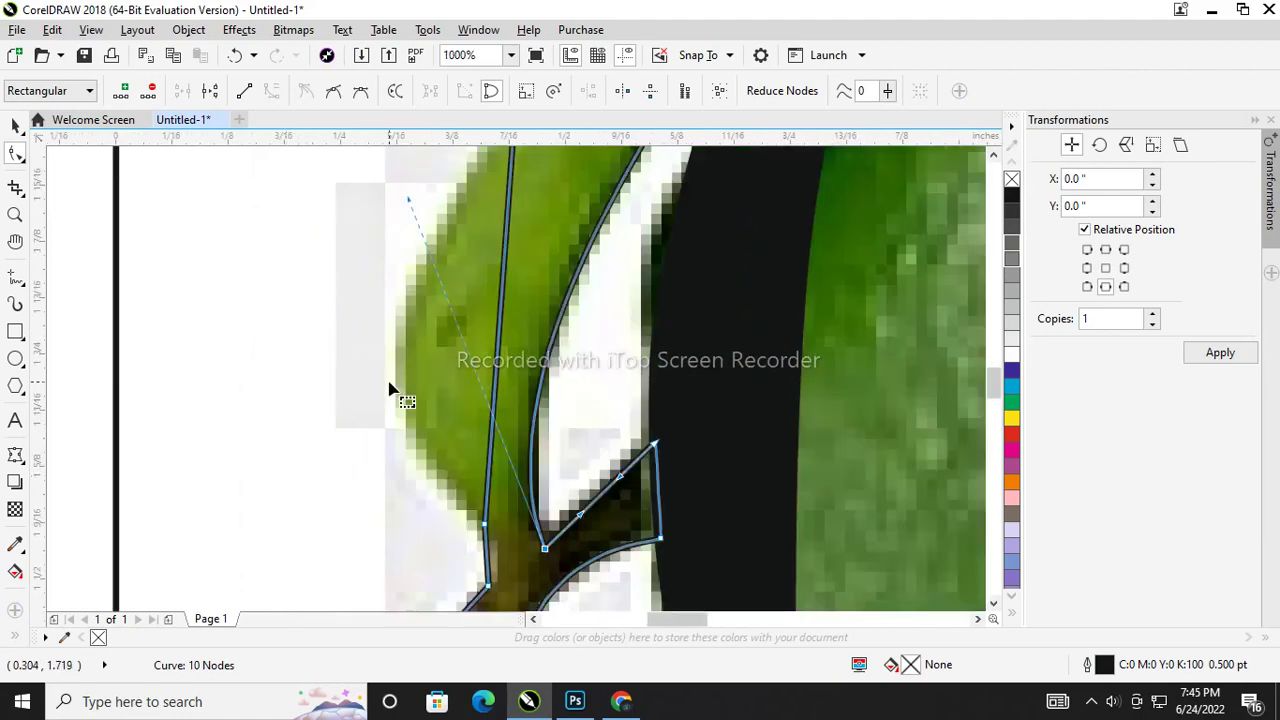
scroll(500, 390, down, 1)
scroll(400, 370, up, 1)
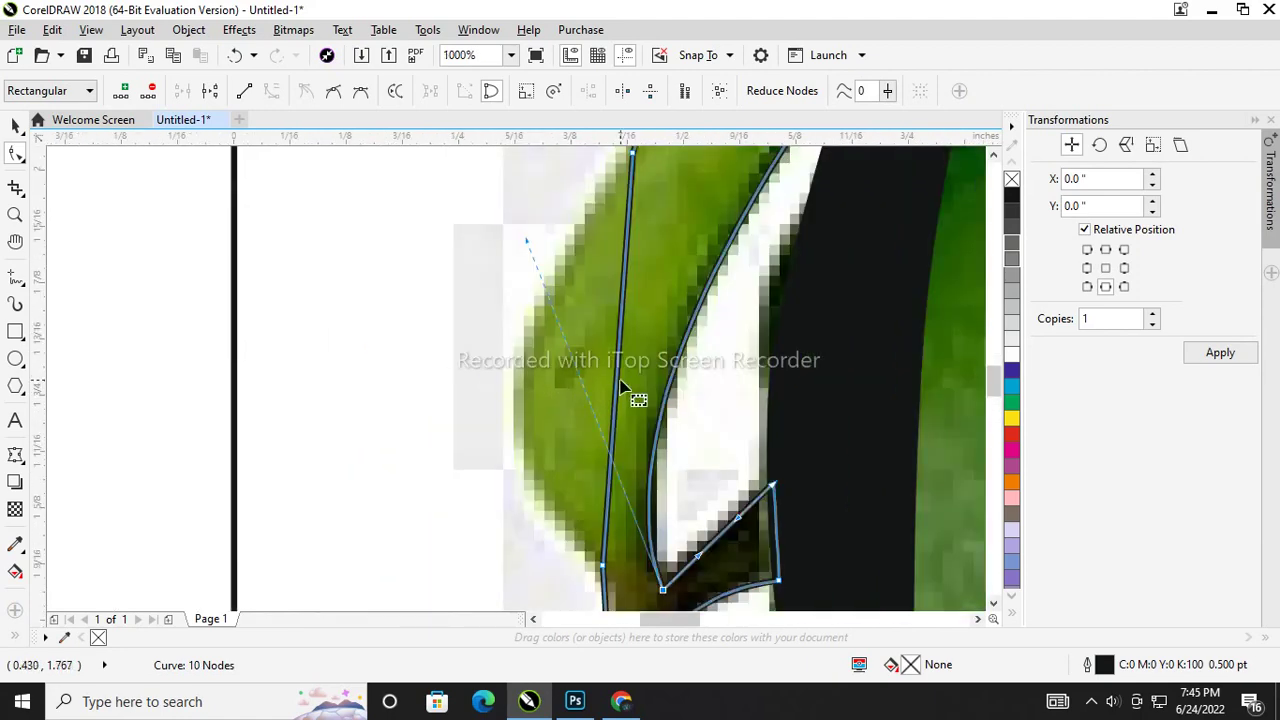
drag(615, 379, 519, 398)
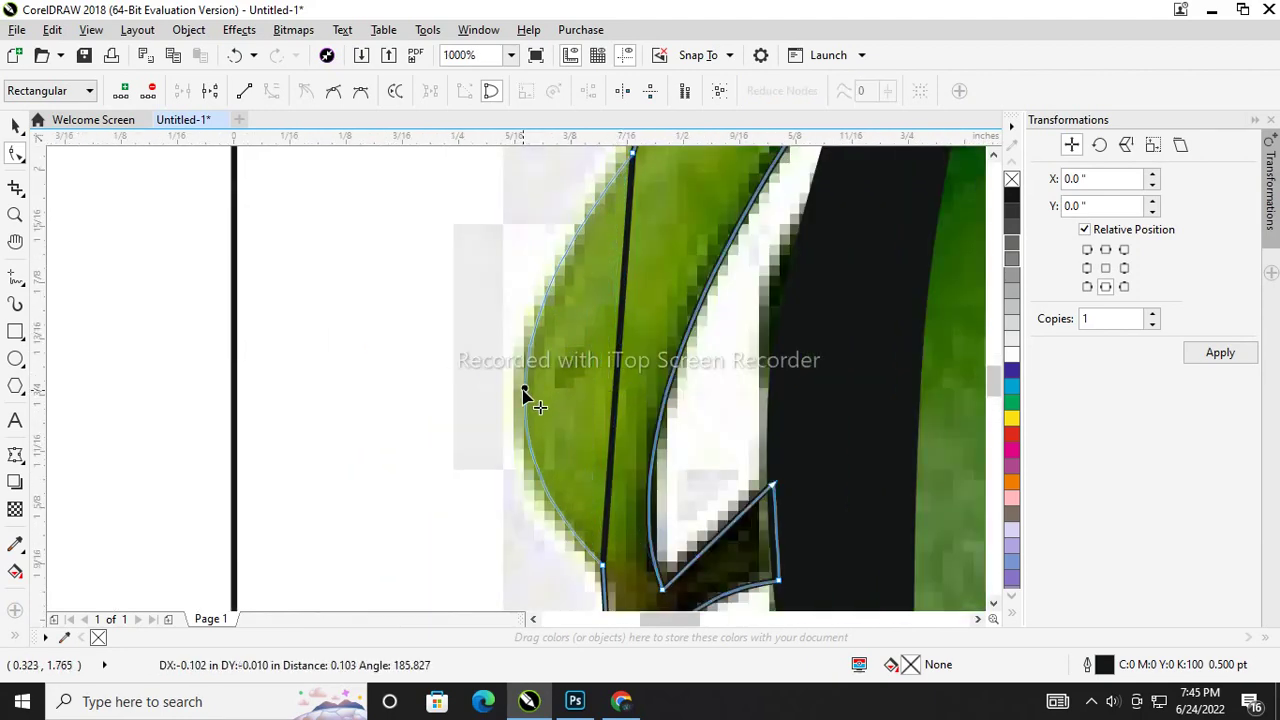
scroll(374, 451, down, 3)
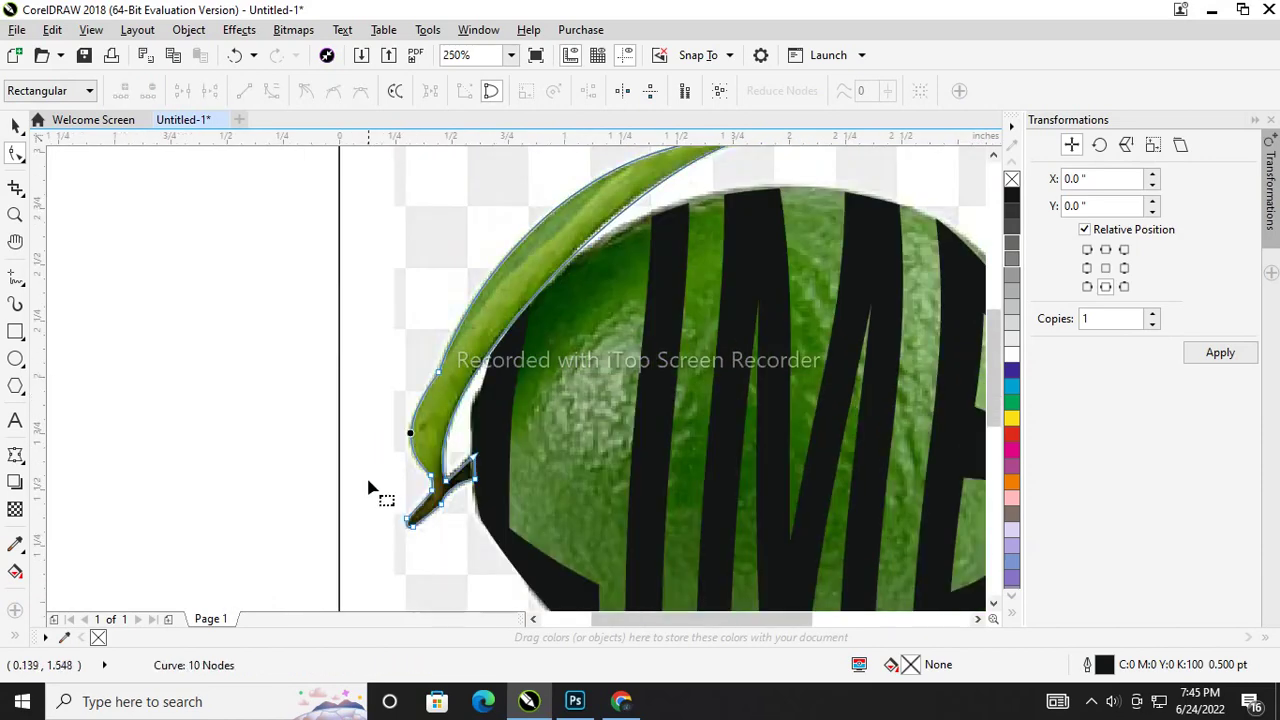
key(space)
scroll(597, 420, down, 1)
click(410, 405)
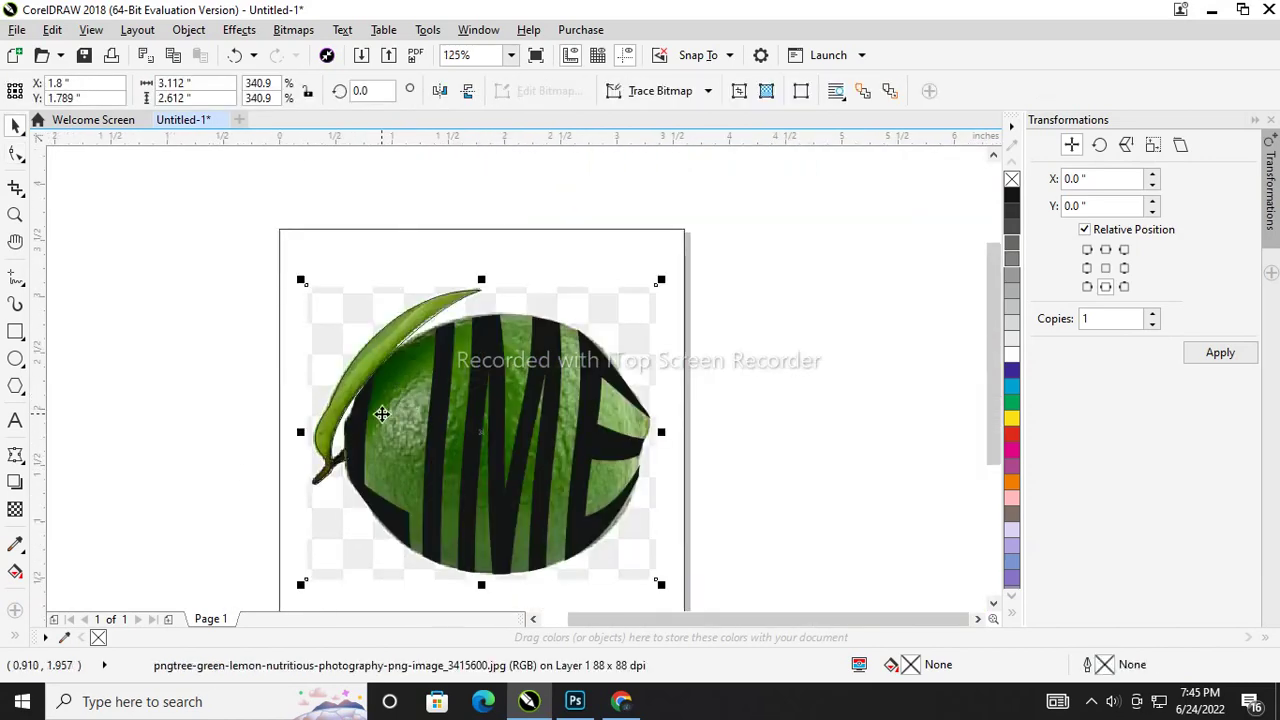
Step: Convert the LIME lettering to curves and combine it with the leaf outline
scroll(382, 414, up, 2)
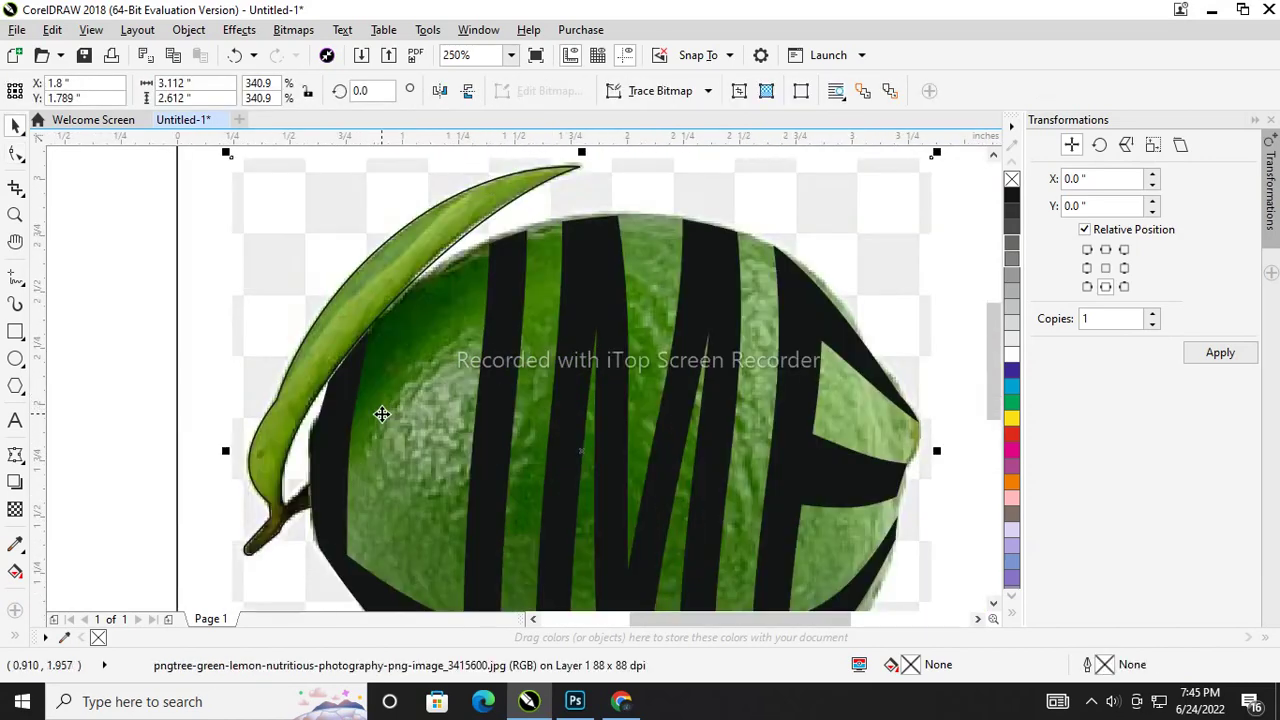
click(520, 345)
key(ctrl+q)
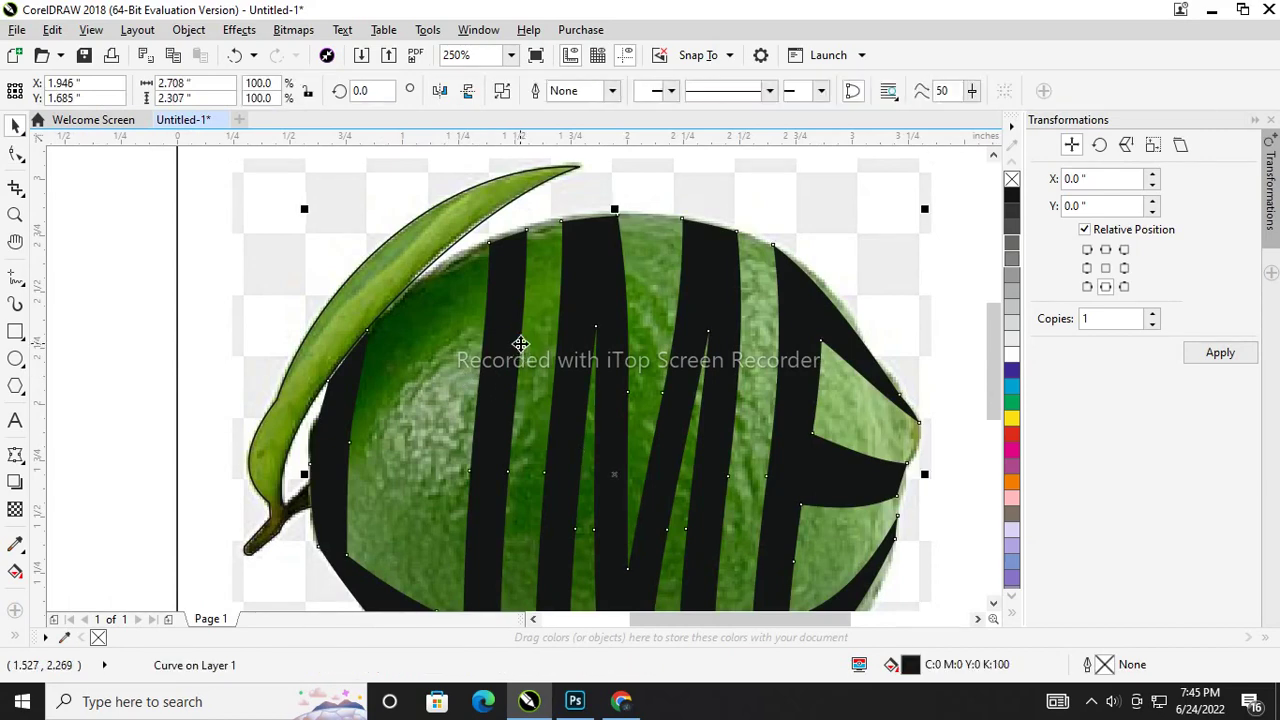
shift+click(337, 421)
click(537, 92)
Step: PowerClip the lime photo inside the combined LIME-and-leaf curve
scroll(623, 183, down, 2)
click(623, 183)
click(441, 316)
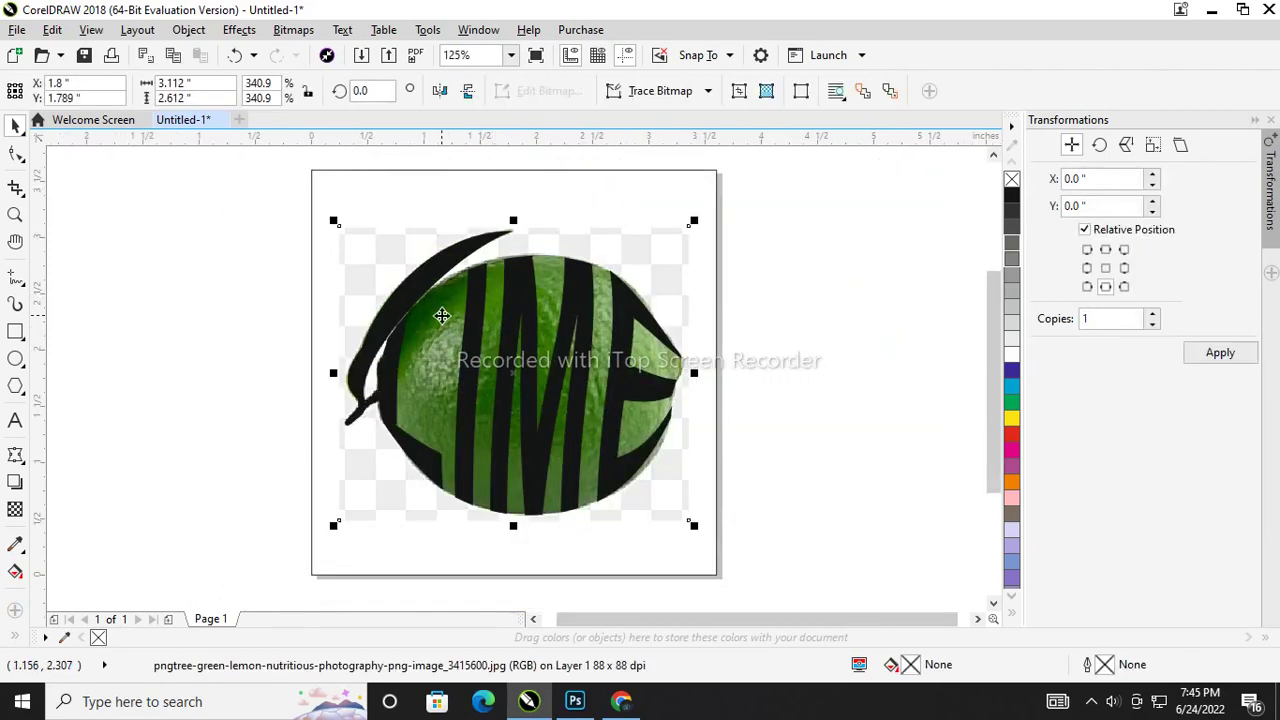
right_click(441, 316)
click(505, 131)
click(422, 266)
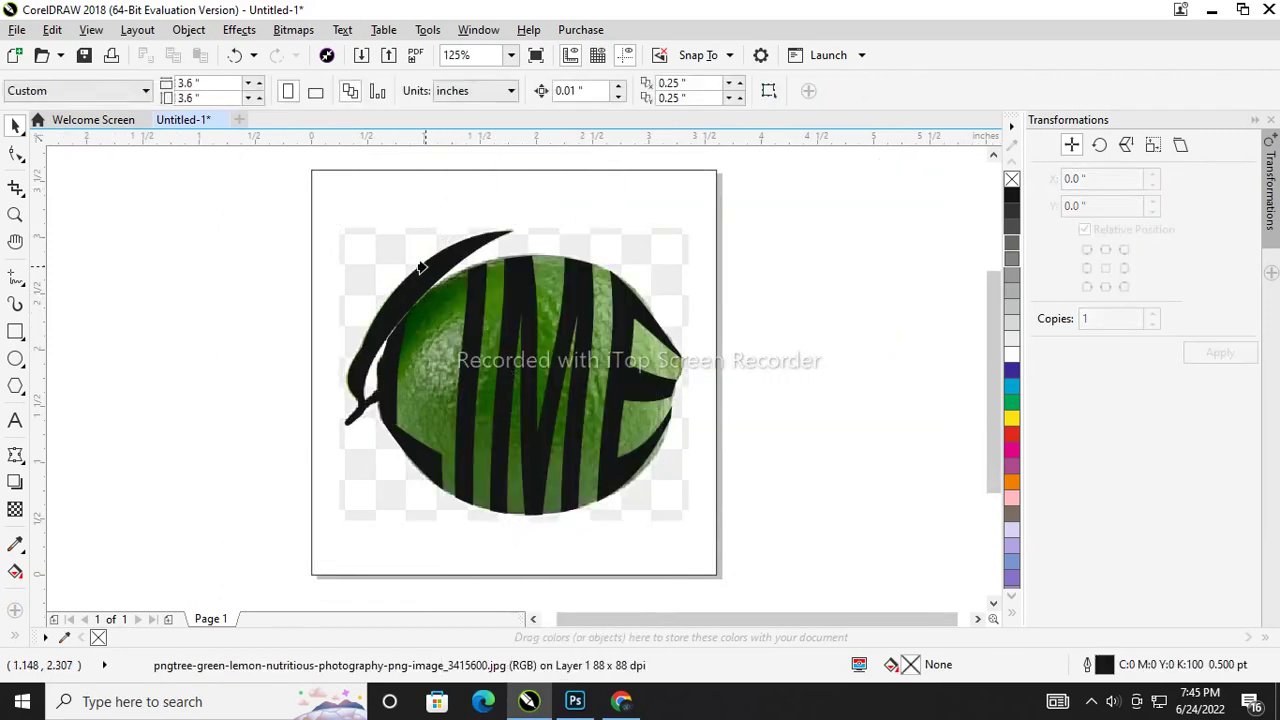
click(784, 259)
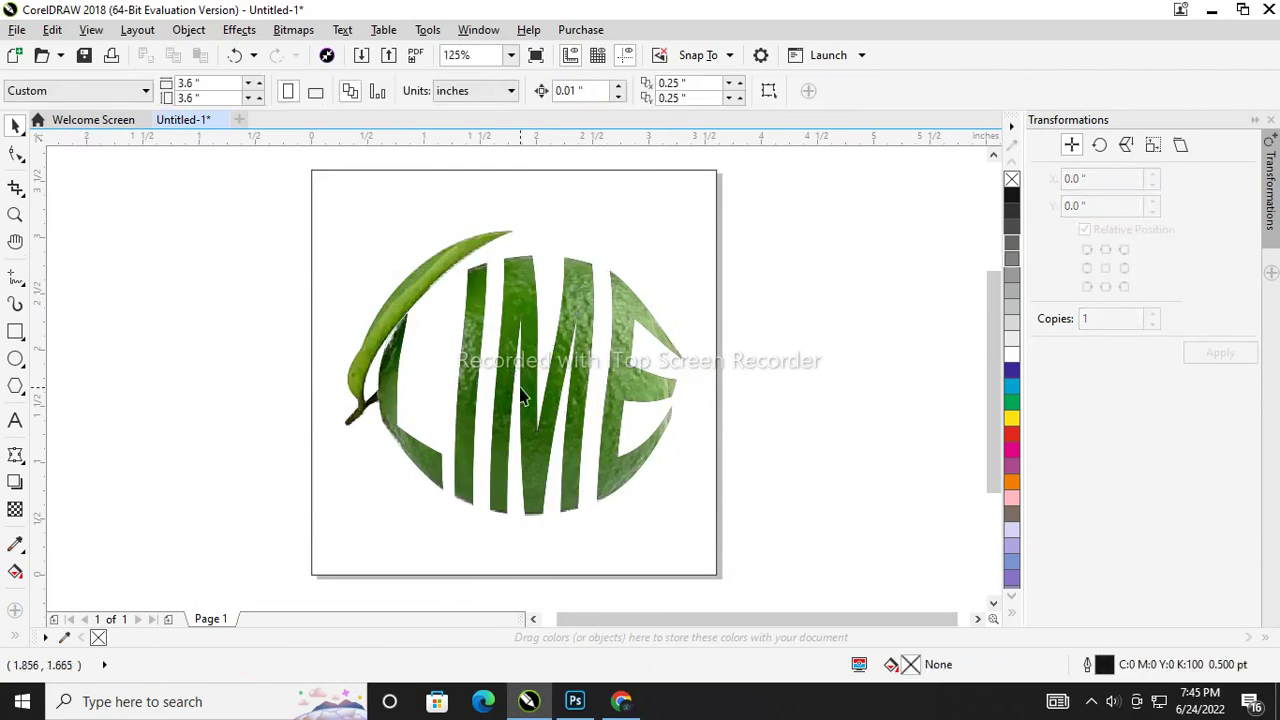
scroll(520, 395, down, 1)
double_click(623, 363)
click(695, 183)
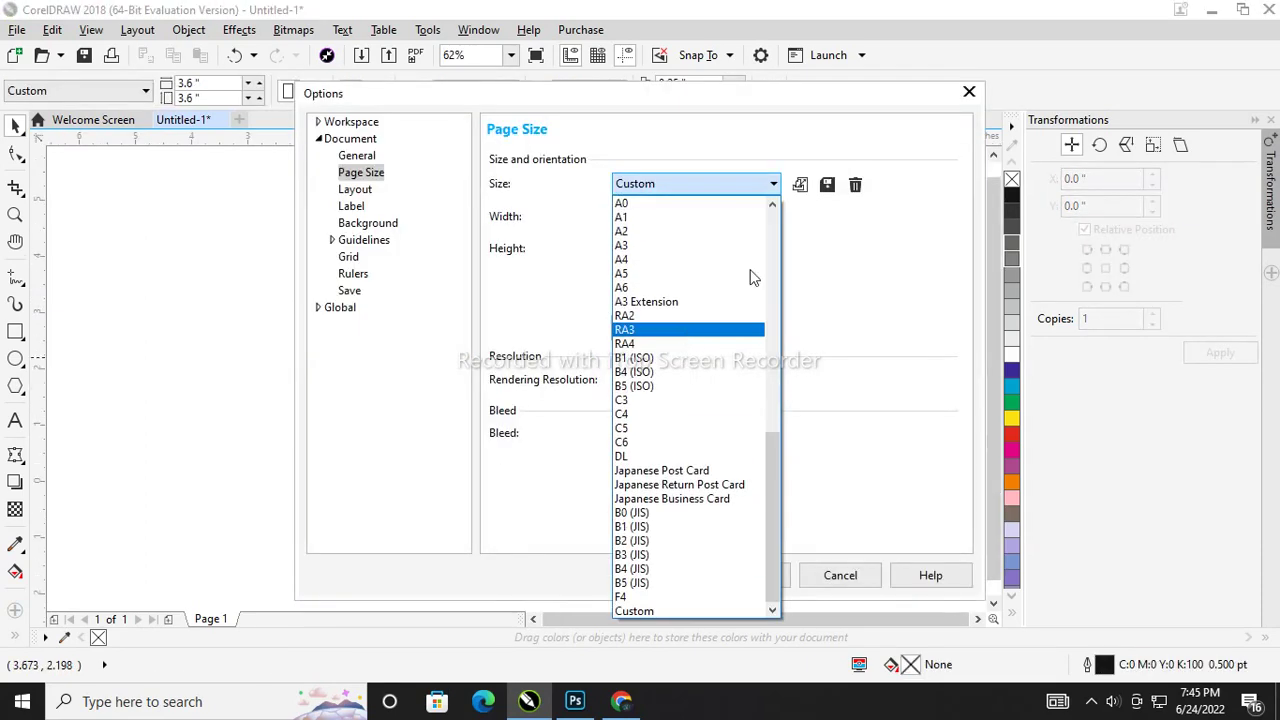
click(969, 92)
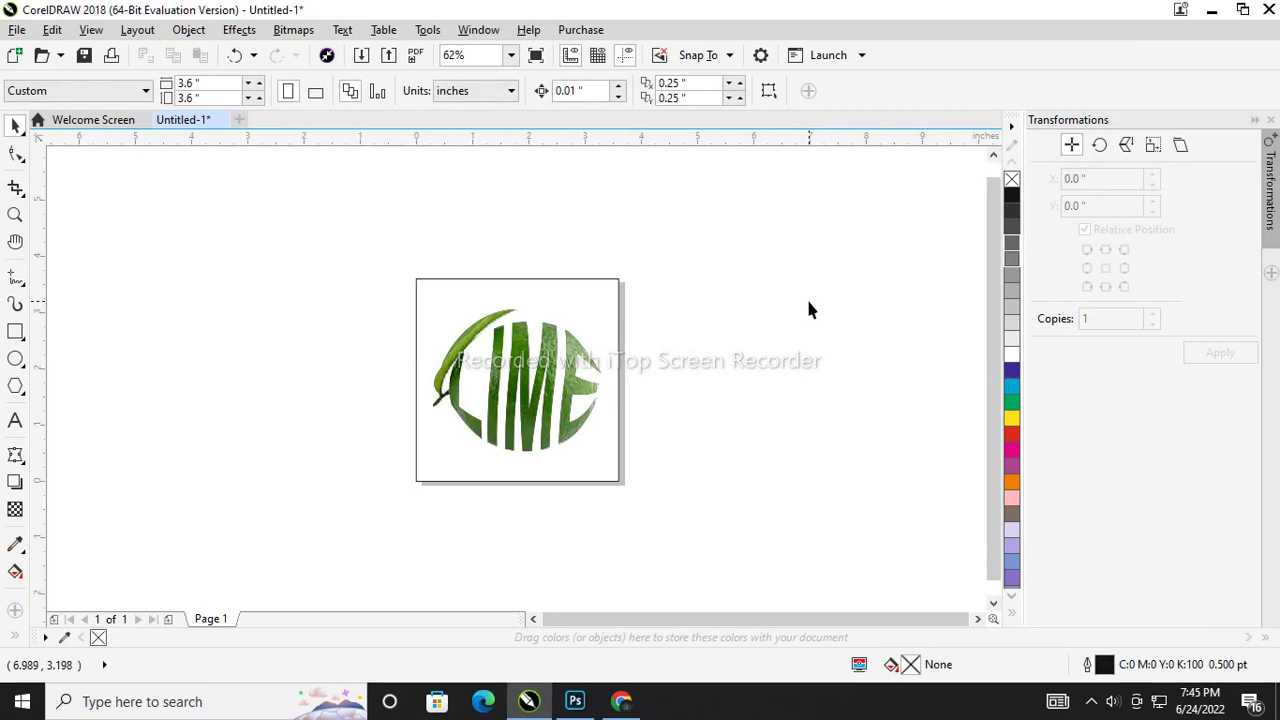
scroll(806, 296, up, 2)
key(F9)
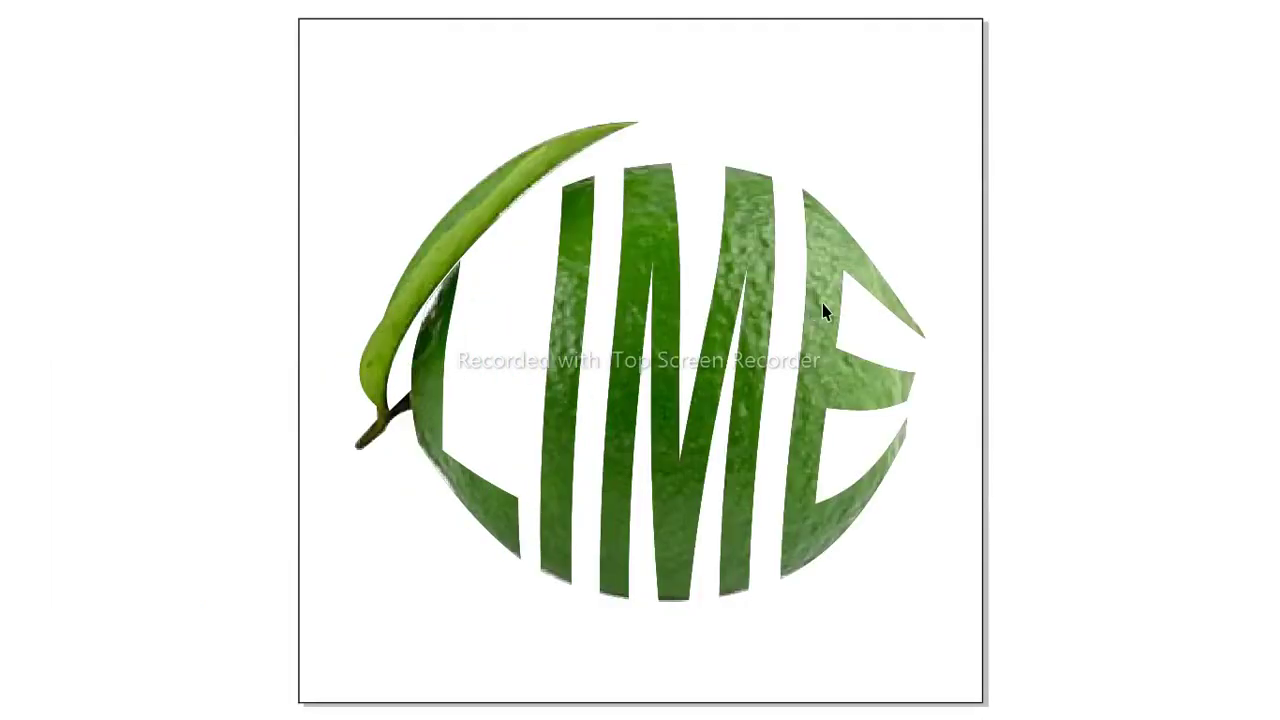
key(F9)
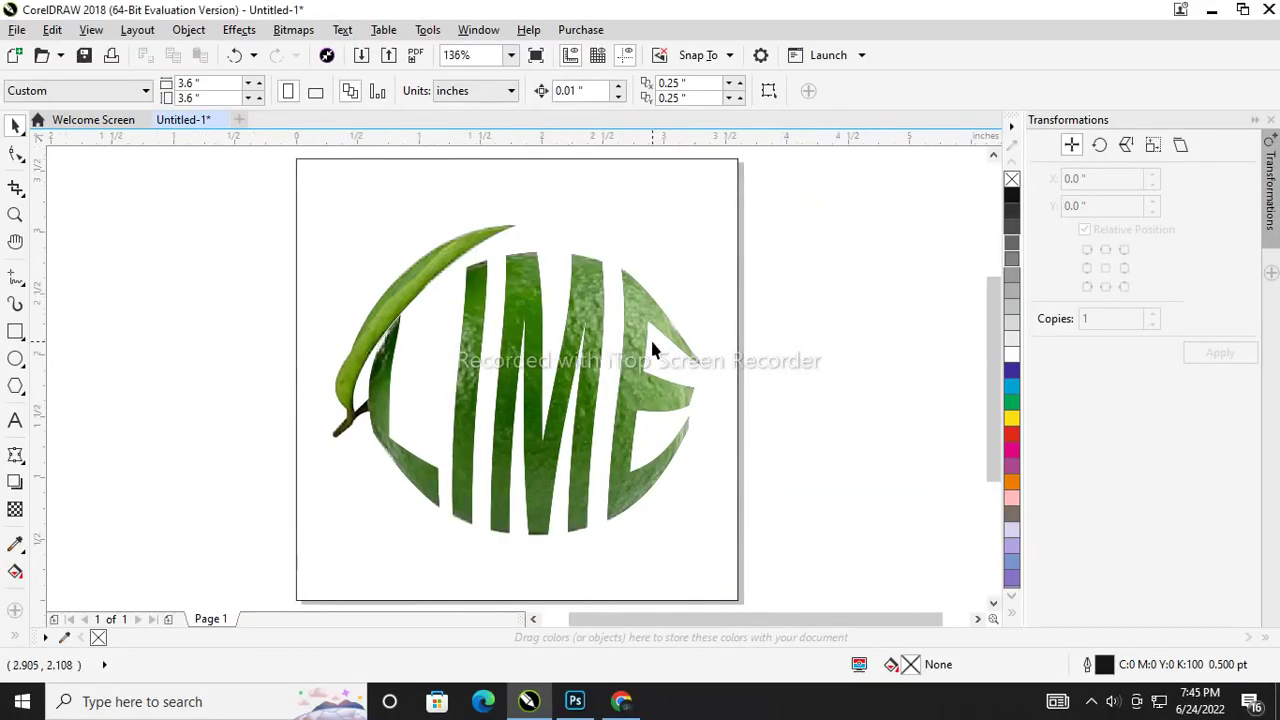